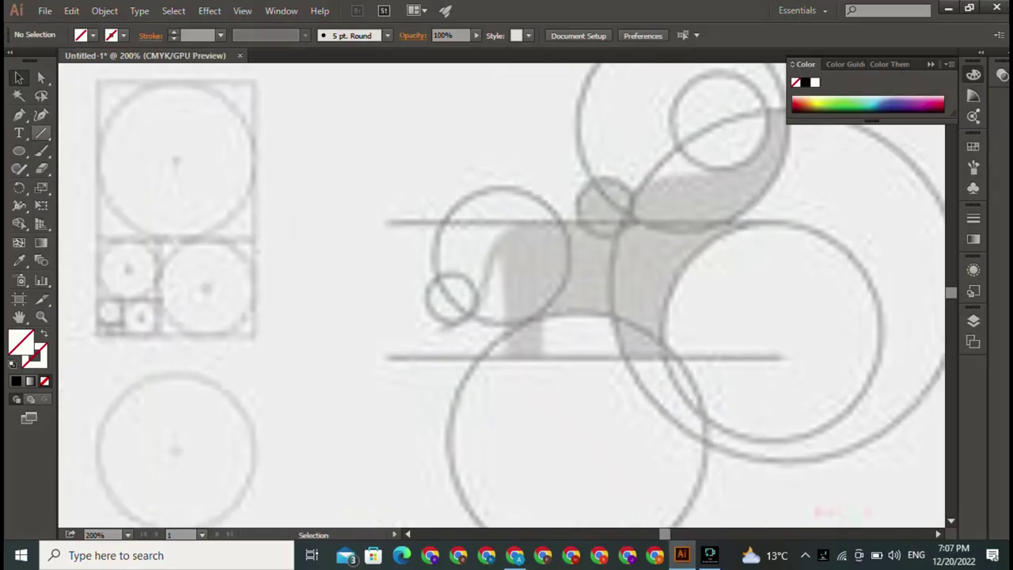
Step: Draw straight lines along the upper and lower horizontal guides of the reference
left_click(41, 133)
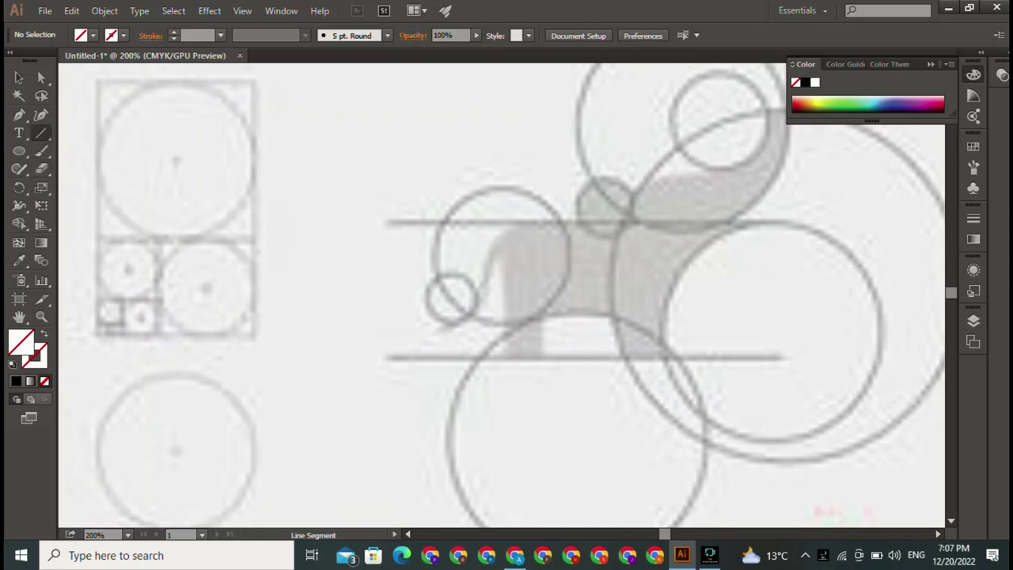
left_click_drag(384, 222, 785, 222)
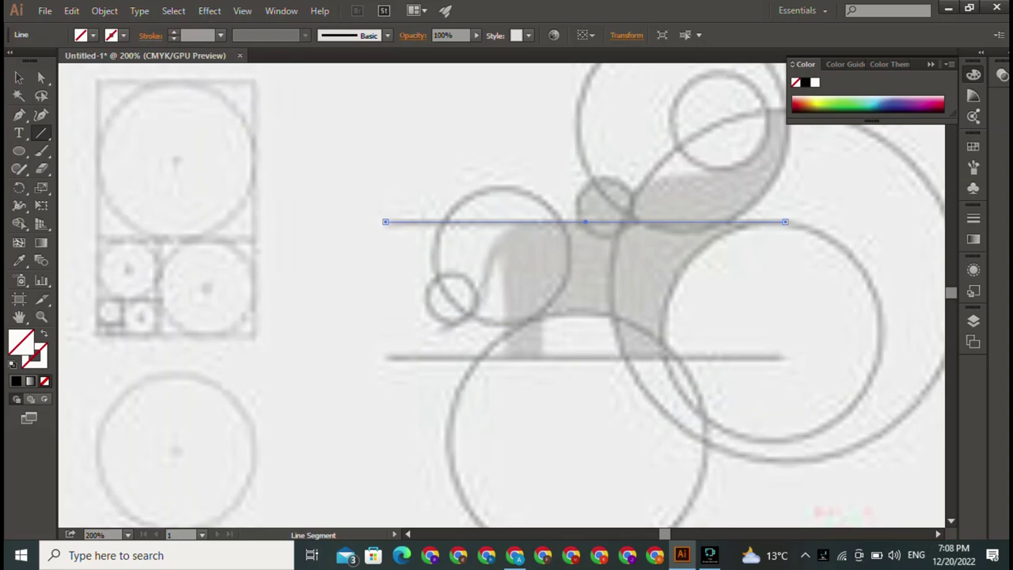
left_click_drag(385, 357, 779, 357)
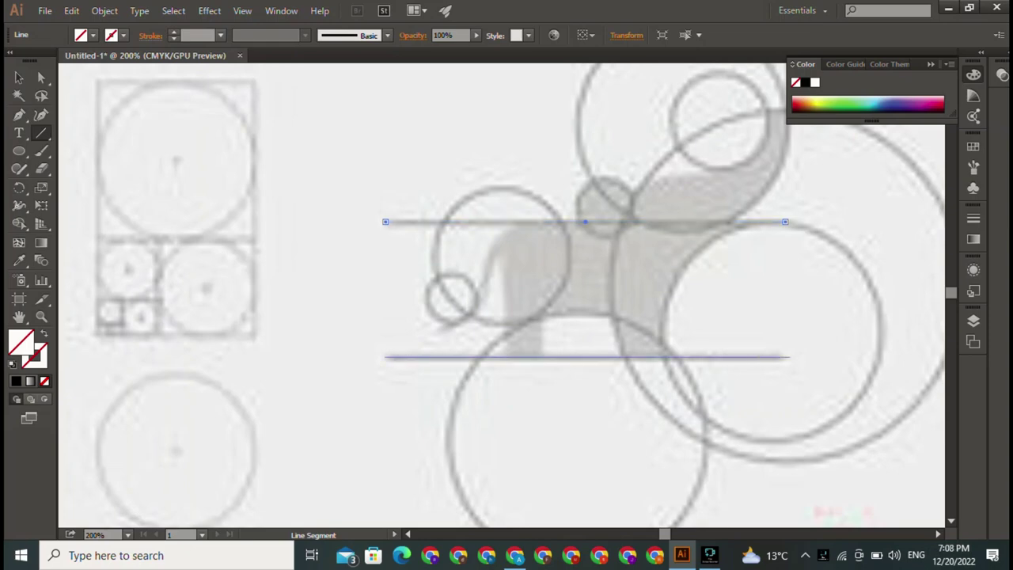
left_click(19, 77)
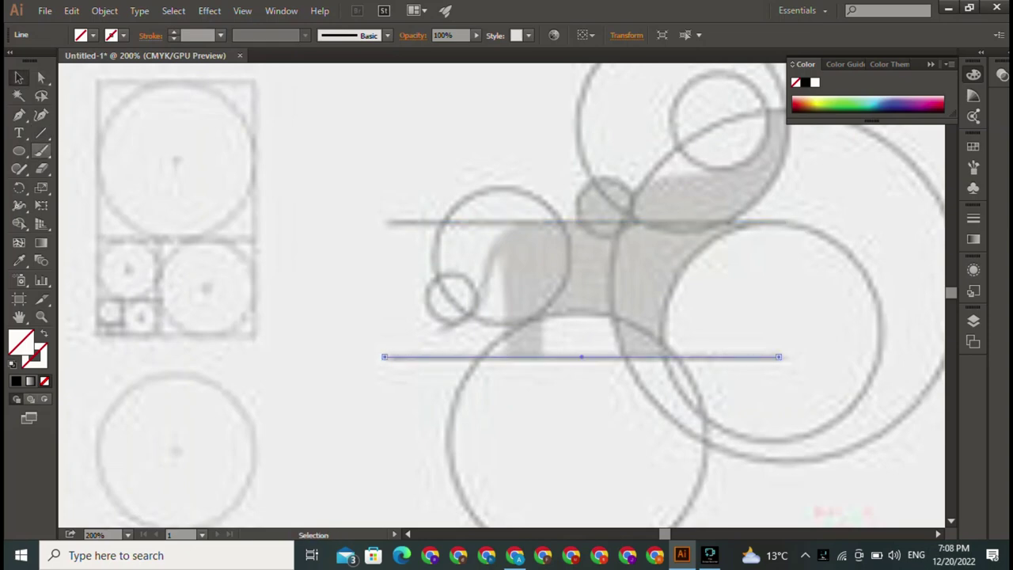
left_click(19, 151)
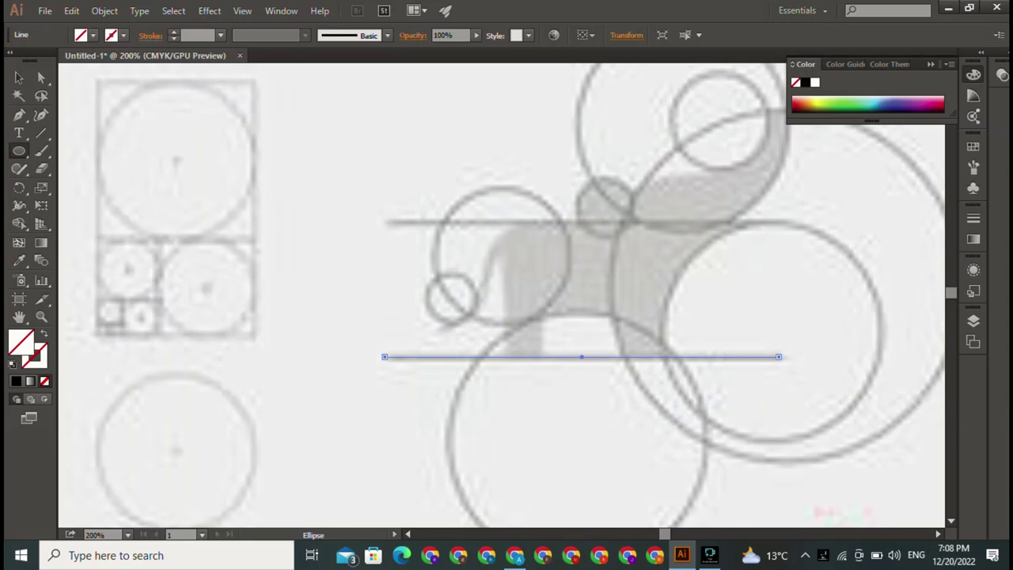
left_click(41, 133)
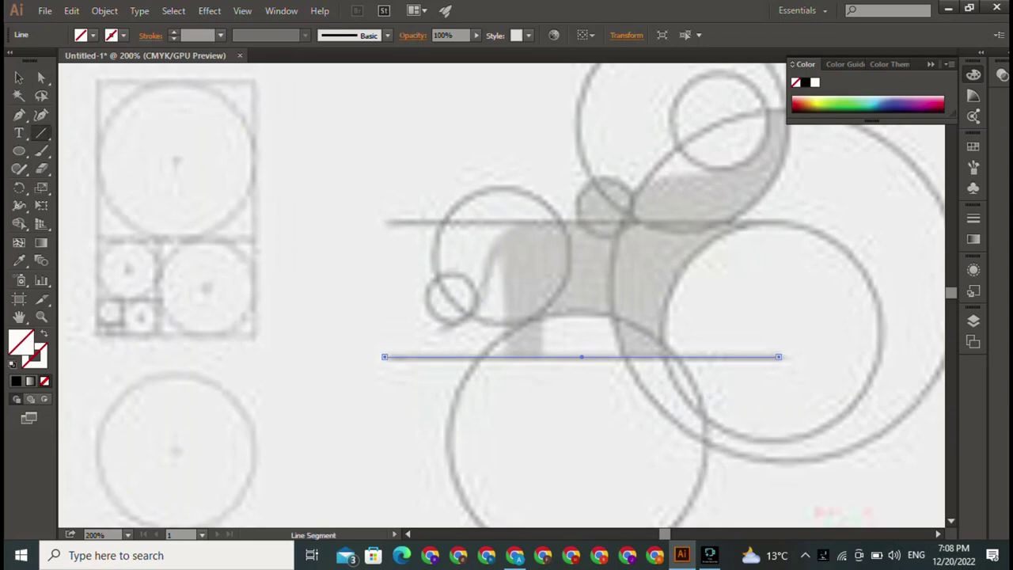
left_click_drag(380, 220, 779, 221)
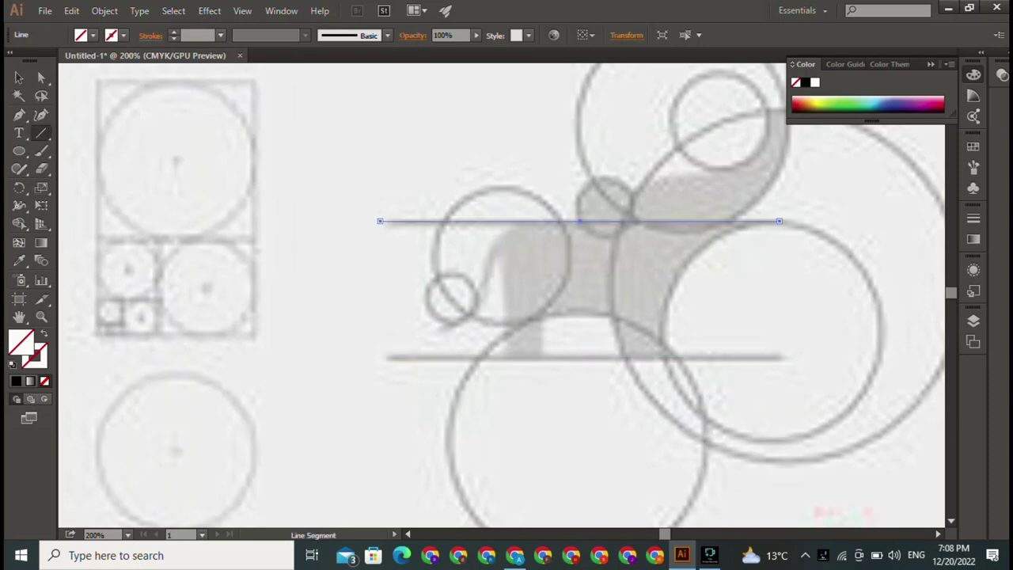
left_click_drag(385, 352, 787, 364)
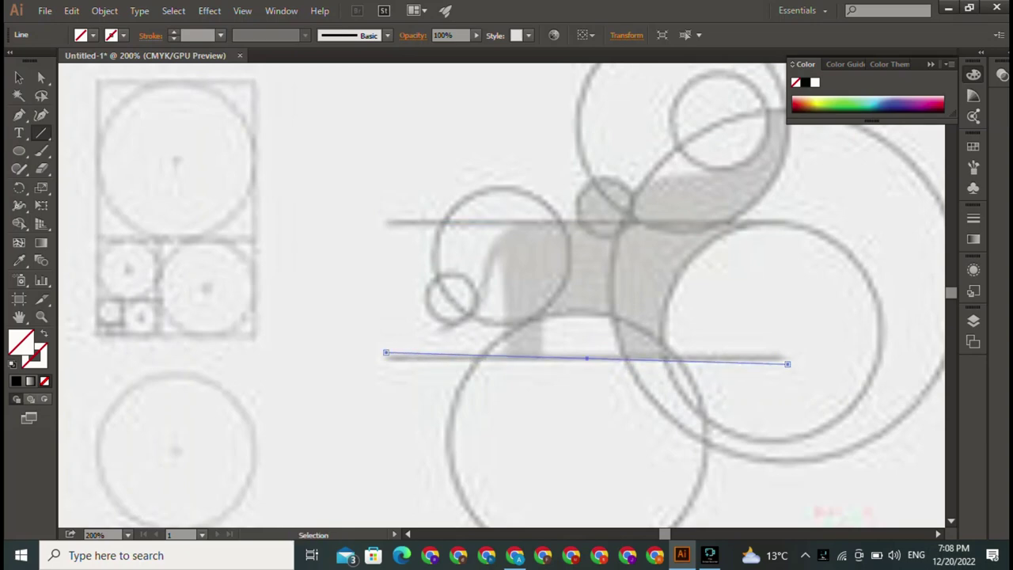
key("ctrl+z")
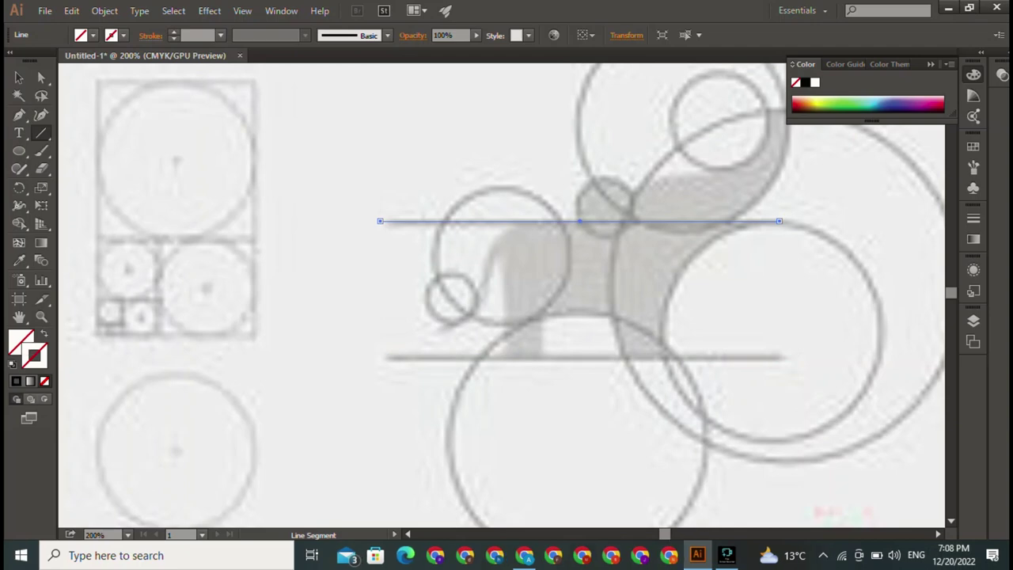
Step: Give both lines a black 1 pt stroke, delete the extra line and realign the top line on its guide
key("comma")
left_click(18, 77)
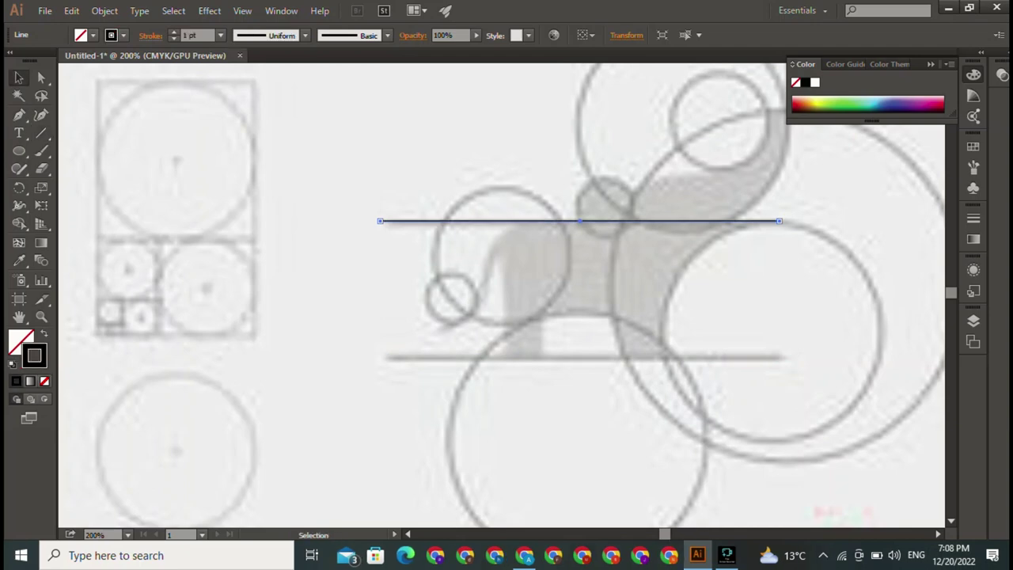
left_click(581, 357)
key("comma")
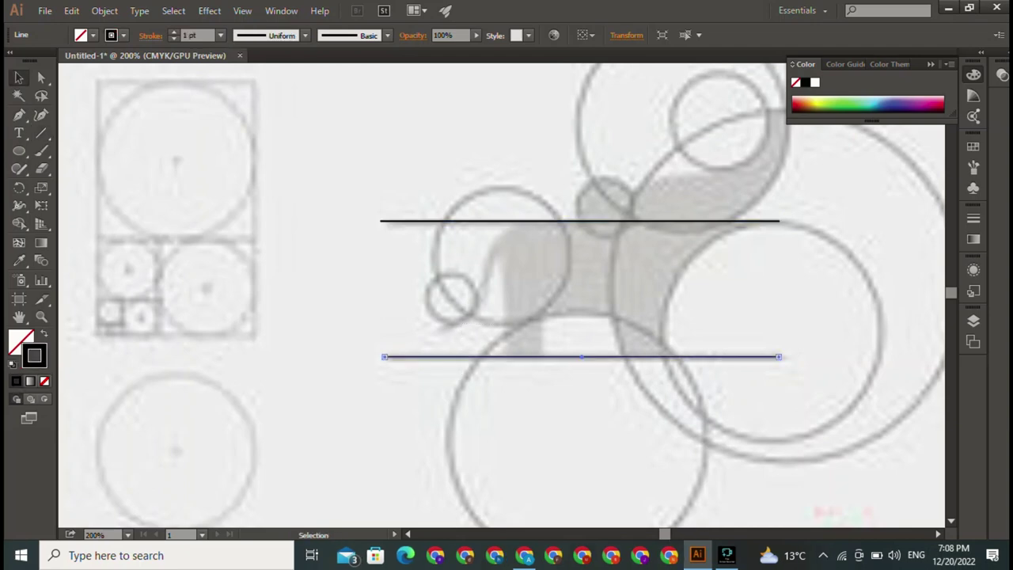
left_click(412, 221)
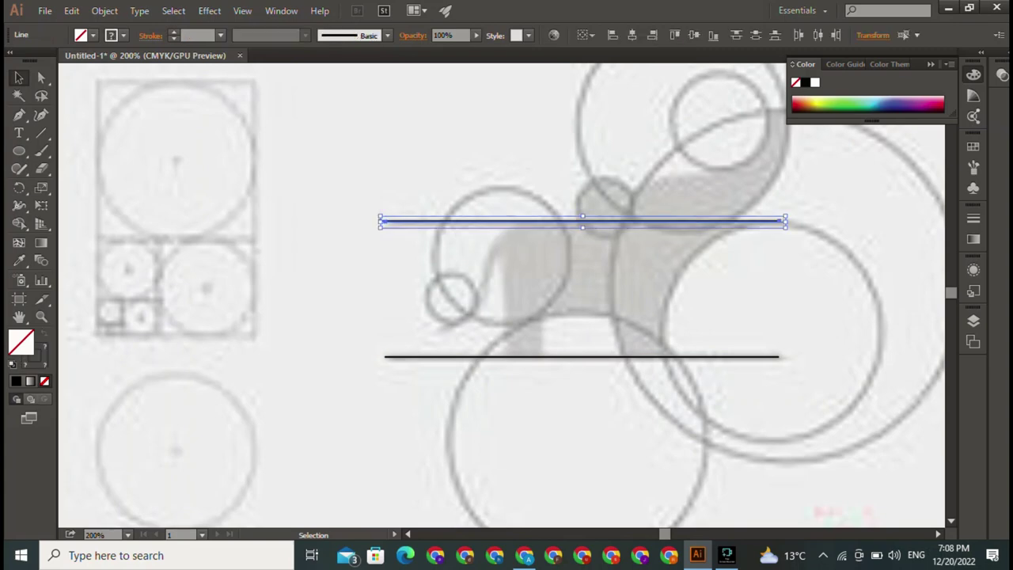
left_click_drag(412, 221, 375, 296)
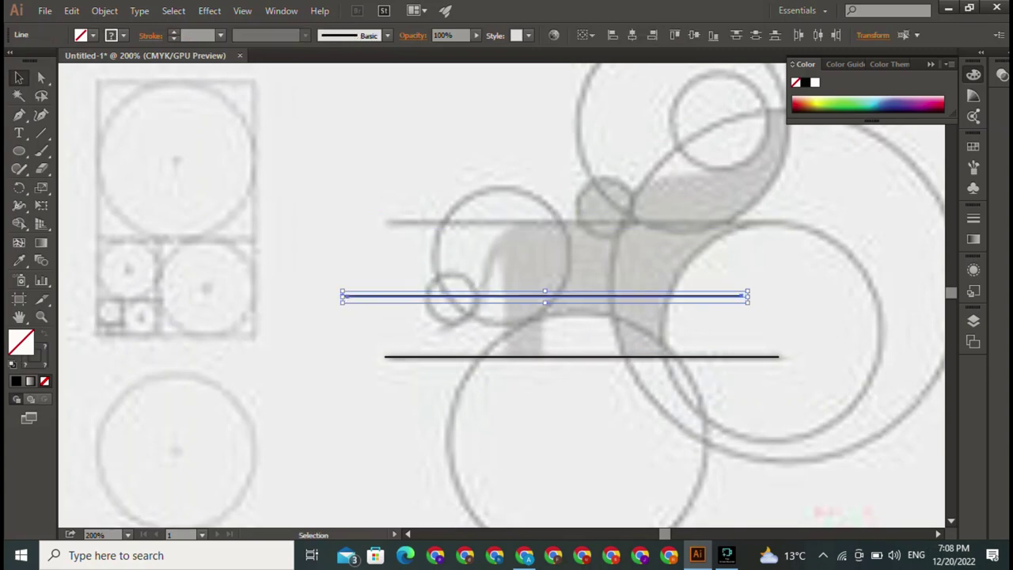
key("ctrl+shift+a")
mouse_move(375, 296)
left_mouse_down()
mouse_move(375, 230)
mouse_move(379, 296)
left_mouse_up()
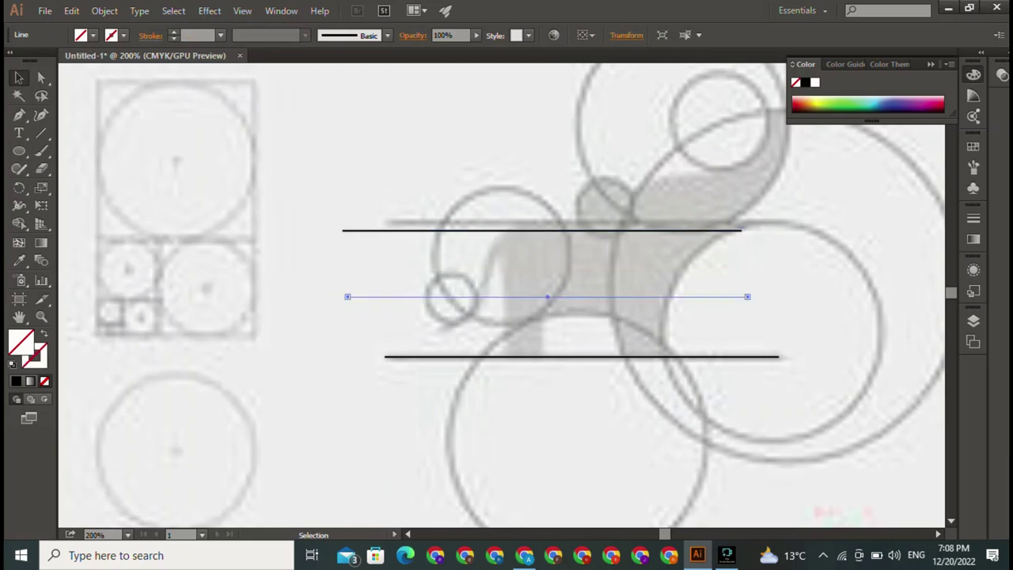
key("Delete")
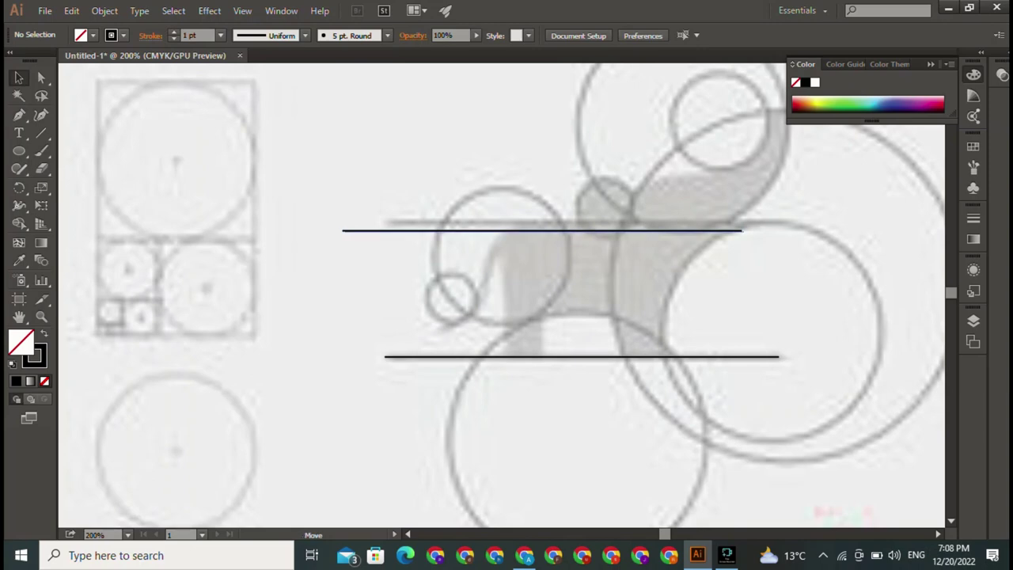
left_click_drag(475, 230, 526, 221)
key("ctrl+shift+a")
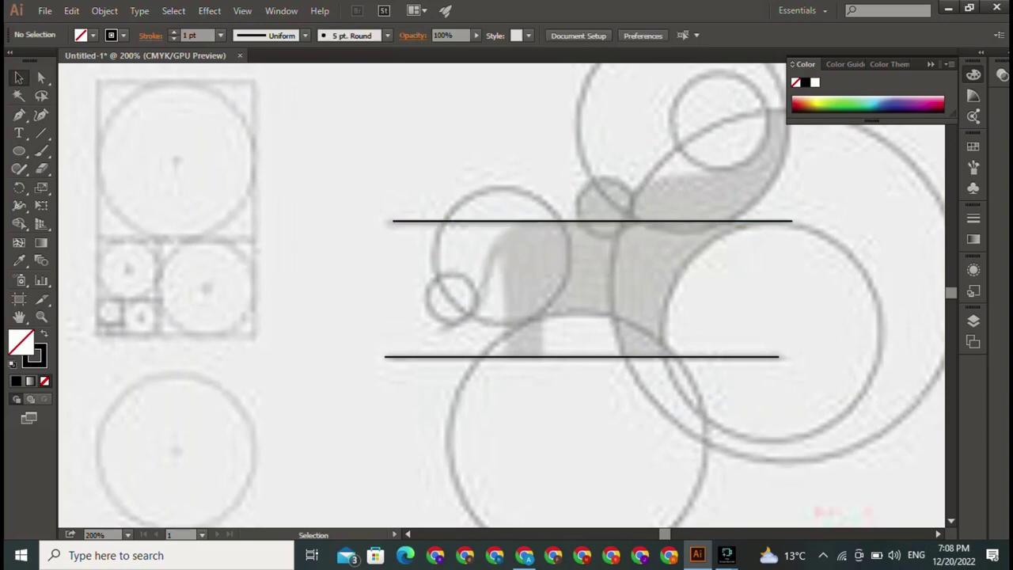
Step: Trace the small front, large front and neck guide circles with black-outlined circles
left_click(19, 151)
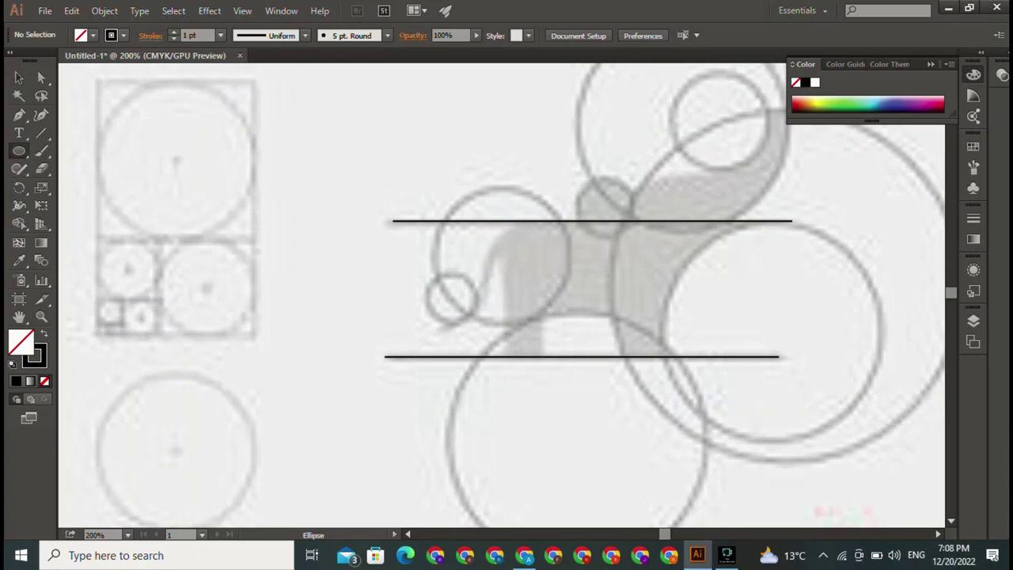
mouse_move(421, 277)
left_mouse_down()
mouse_move(475, 329)
mouse_move(450, 298)
left_mouse_up()
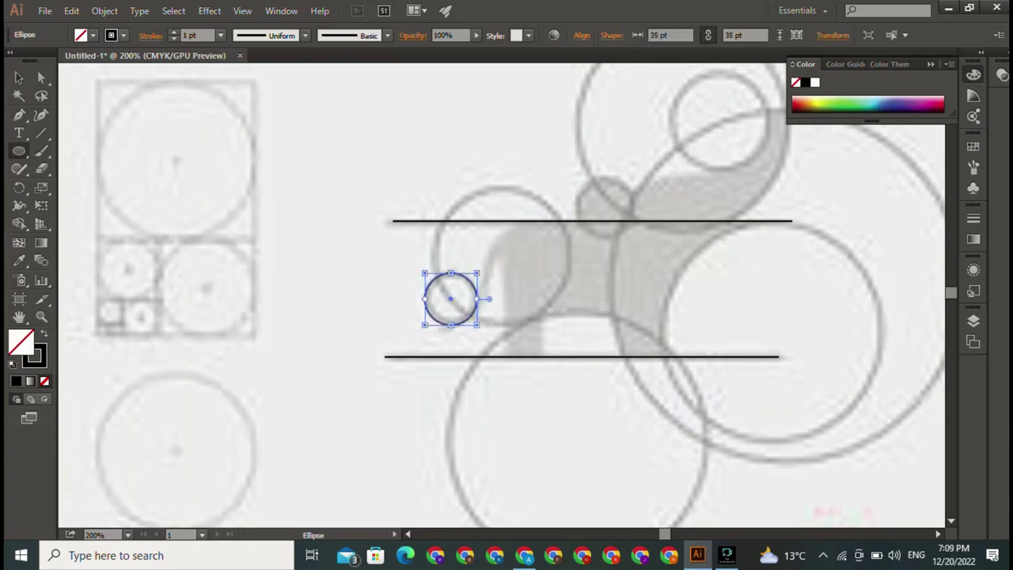
left_click_drag(450, 207, 582, 338)
left_click_drag(515, 271, 501, 258)
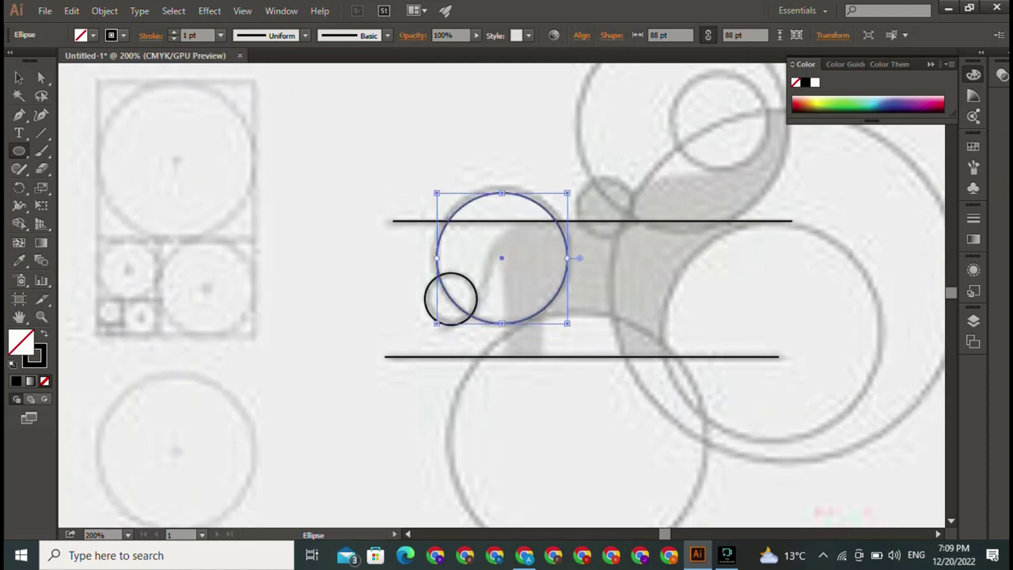
mouse_move(579, 186)
left_mouse_down()
mouse_move(634, 239)
mouse_move(634, 207)
left_mouse_up()
scroll(554, 317, "up", 5)
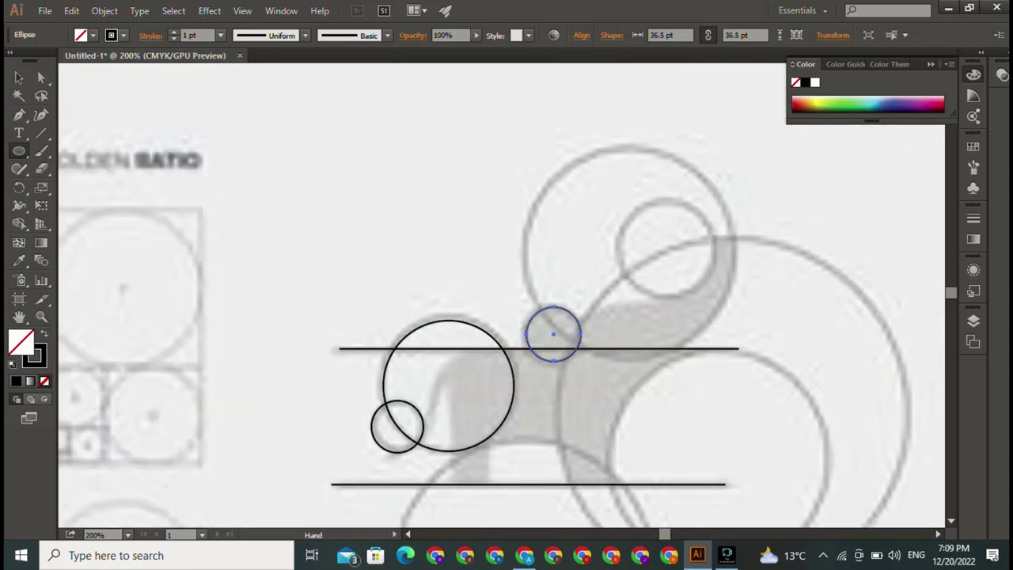
scroll(554, 316, "right", 2)
Step: Trace the upper guide circles, including a 144 pt circle, and the circle below the lower line
left_click_drag(623, 266, 716, 358)
left_click_drag(693, 305, 672, 302)
left_click_drag(513, 233, 727, 446)
left_click_drag(620, 340, 513, 85)
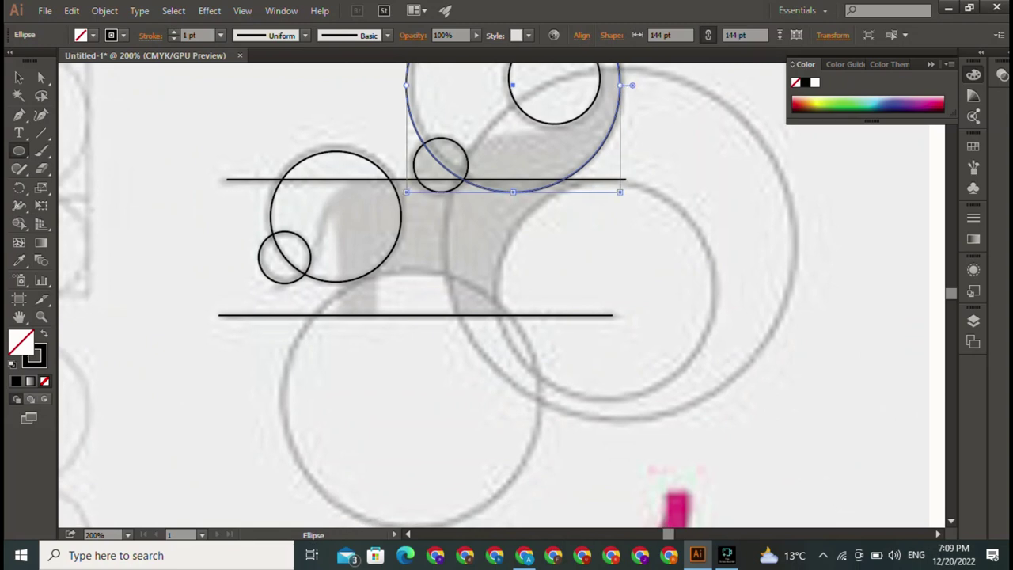
left_click_drag(319, 302, 944, 466)
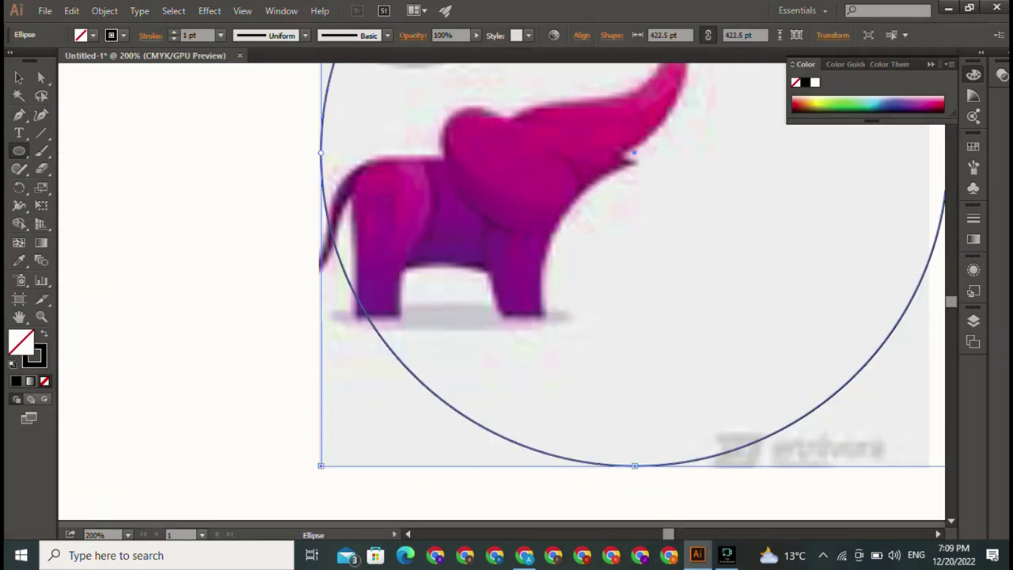
key("ctrl+z")
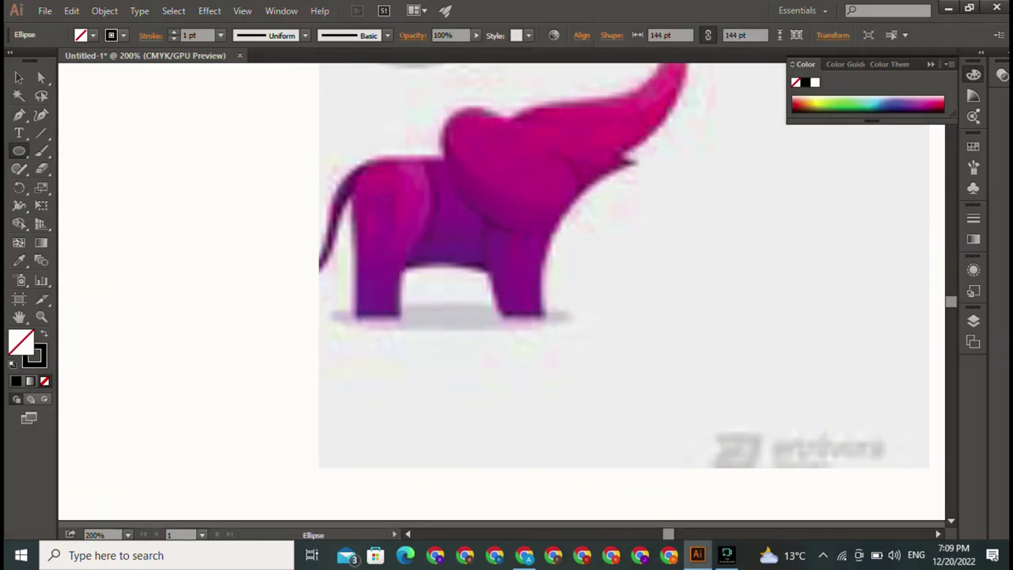
left_click_drag(475, 198, 550, 431)
left_click_drag(475, 237, 543, 423)
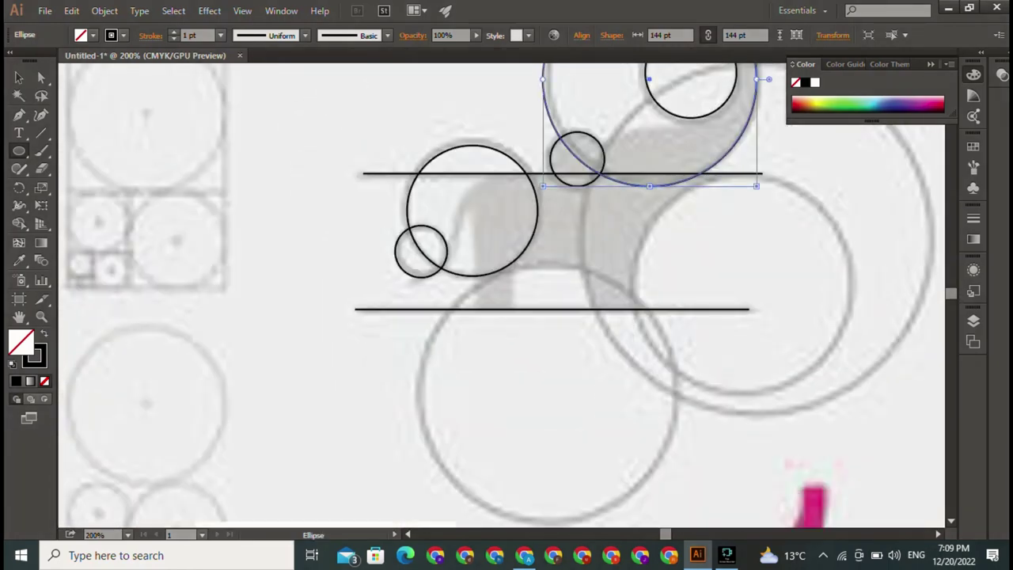
left_click_drag(446, 305, 666, 518)
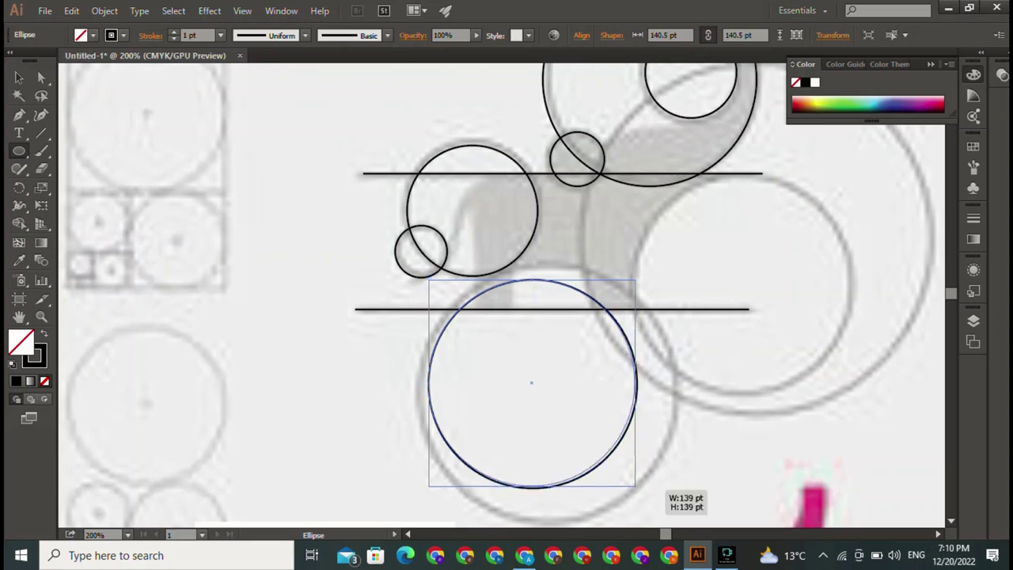
Step: Enlarge the lower circle to 169.5 pt and fit a rump circle sized 147.5 pt
left_click_drag(666, 280, 675, 271)
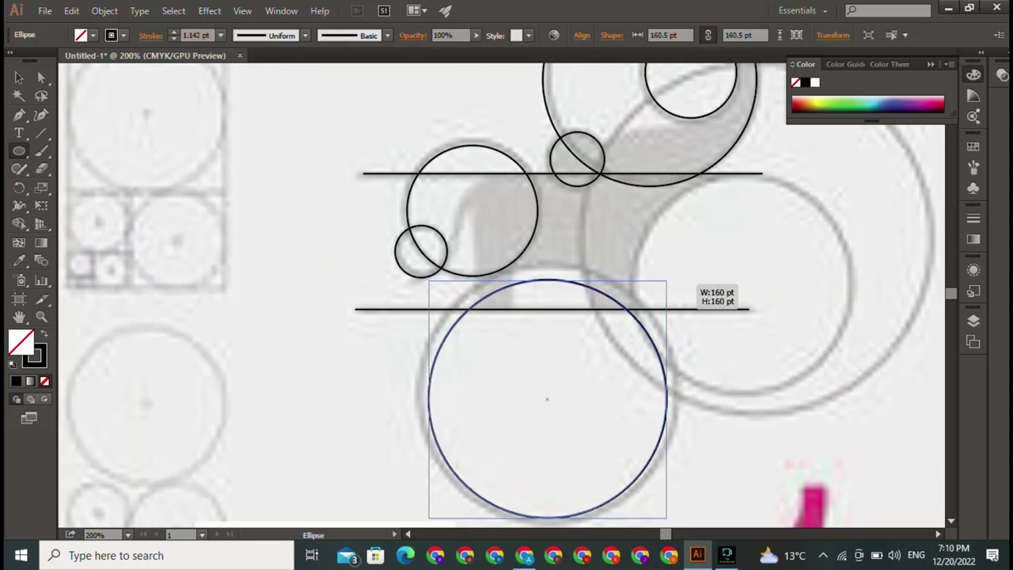
left_click_drag(428, 272, 426, 269)
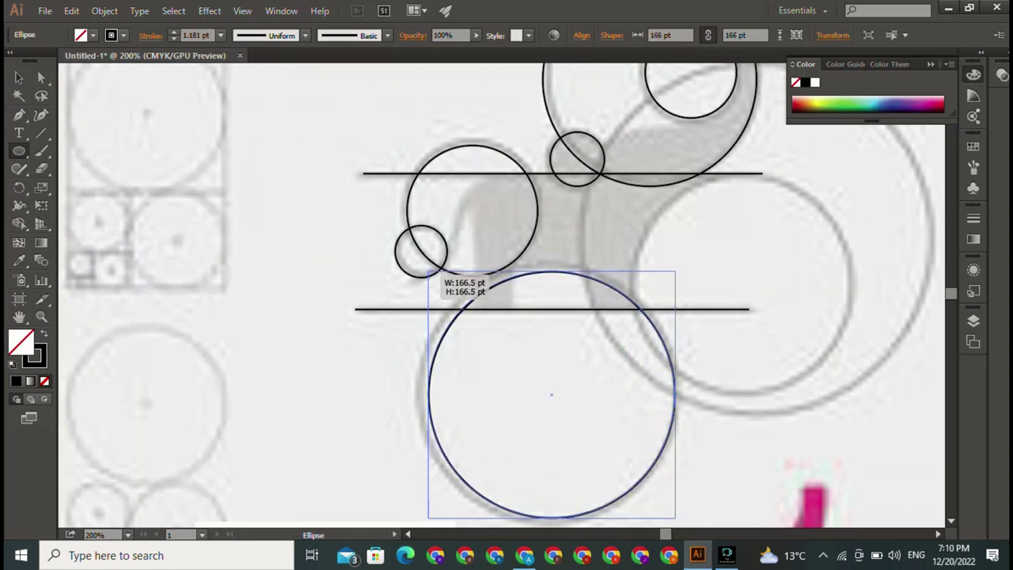
left_click_drag(426, 518, 423, 521)
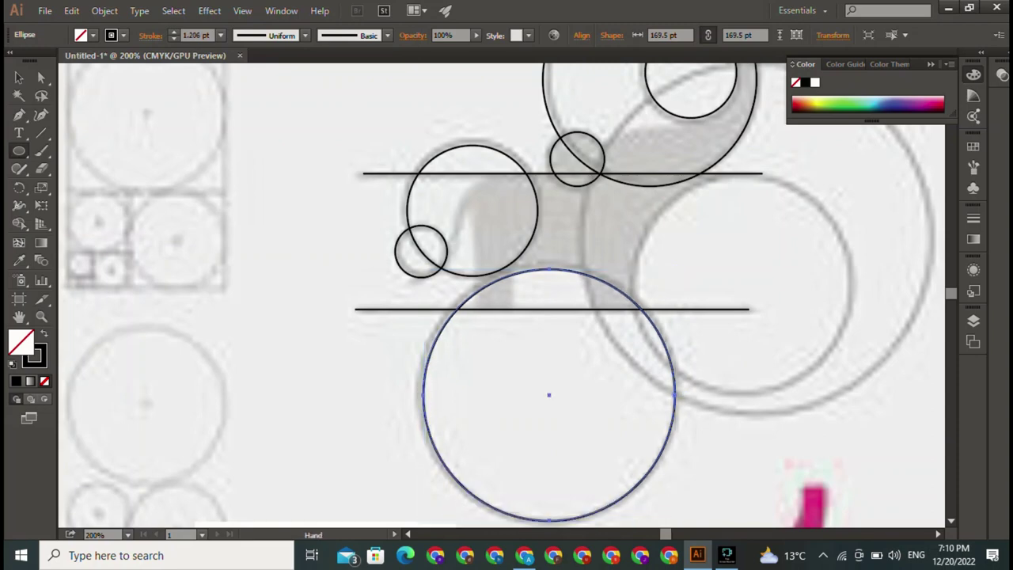
scroll(506, 293, "up", 3)
scroll(507, 293, "right", 3)
left_click_drag(540, 298, 751, 510)
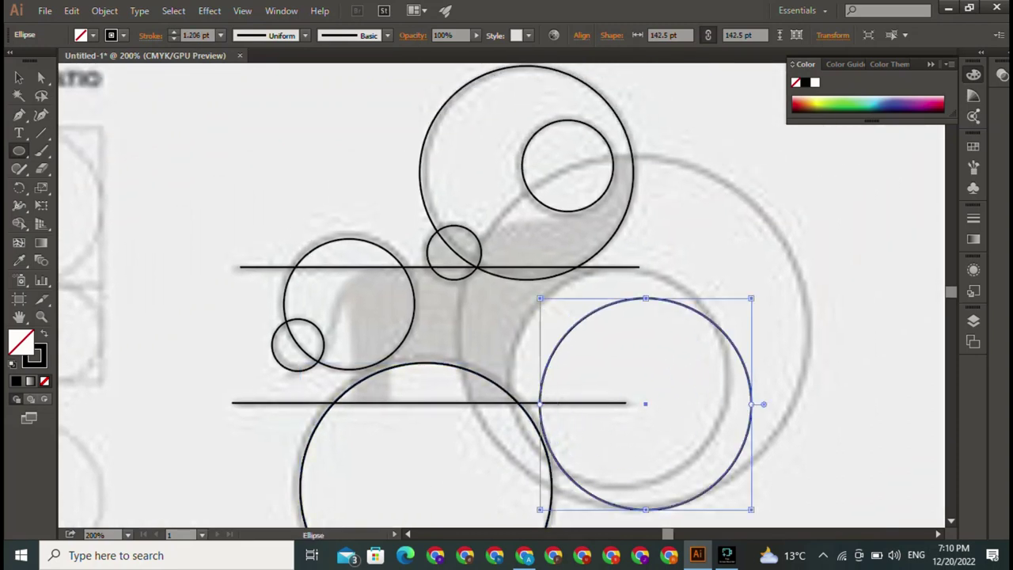
left_click_drag(645, 403, 613, 382)
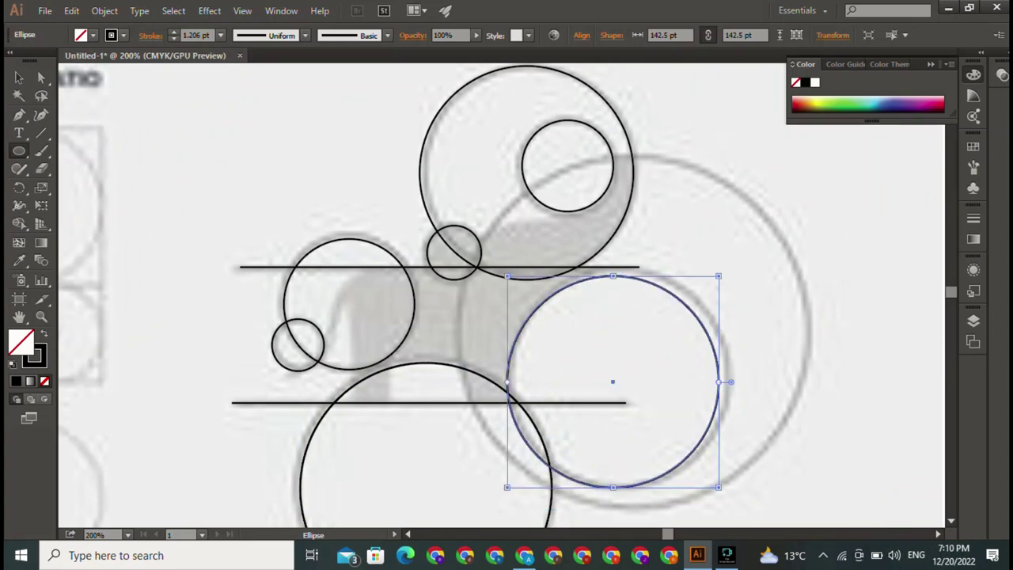
left_click_drag(718, 277, 727, 268)
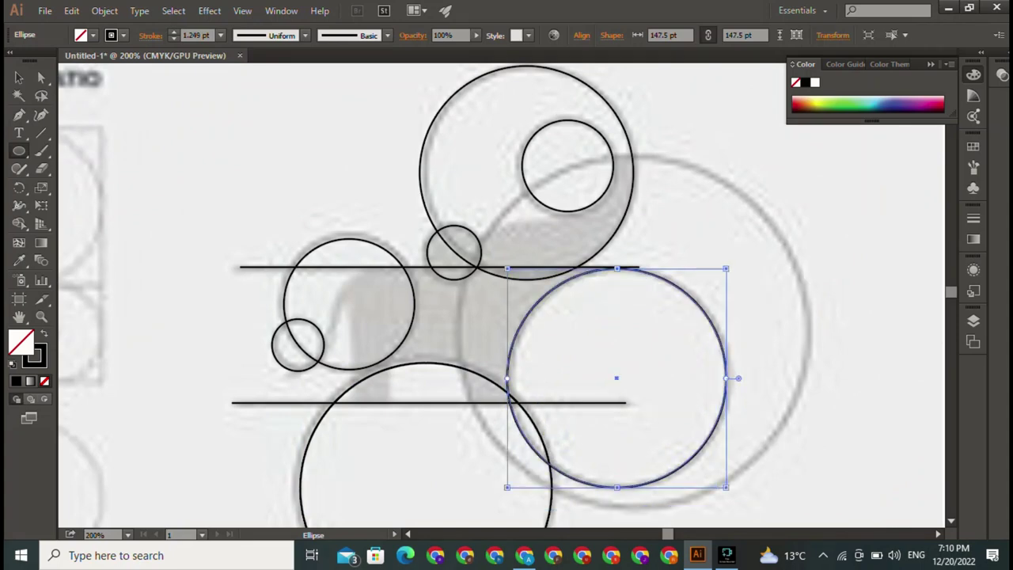
Step: Draw the back circle and scale it to 236.5 pt over the biggest guide
left_click_drag(505, 204, 819, 518)
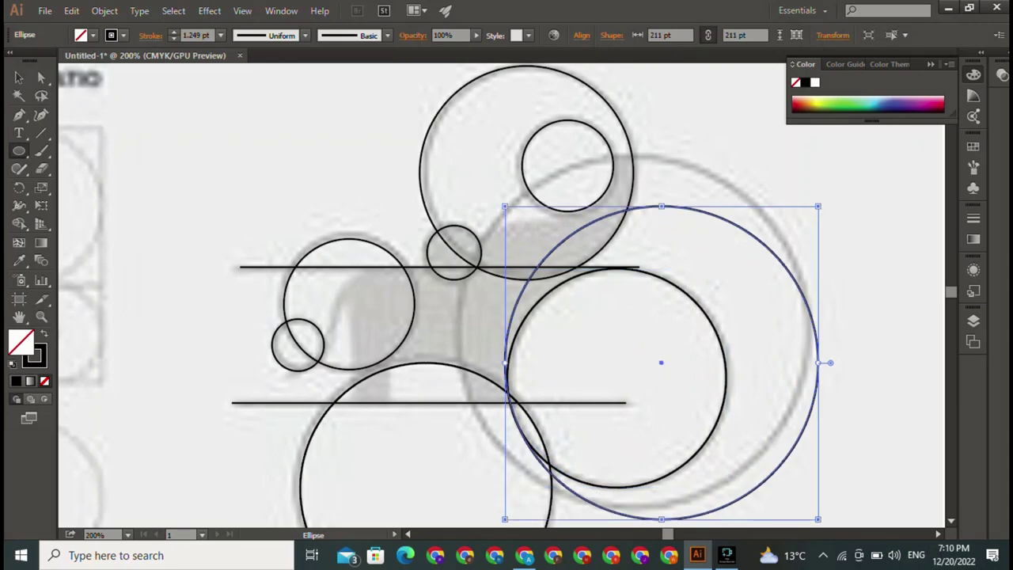
left_click_drag(664, 365, 613, 322)
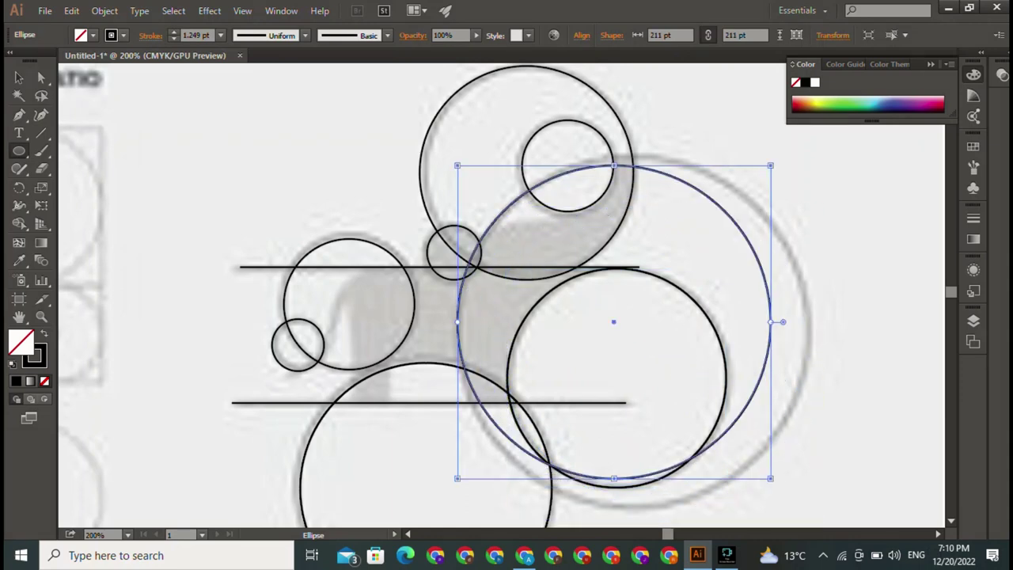
left_click_drag(770, 165, 780, 156)
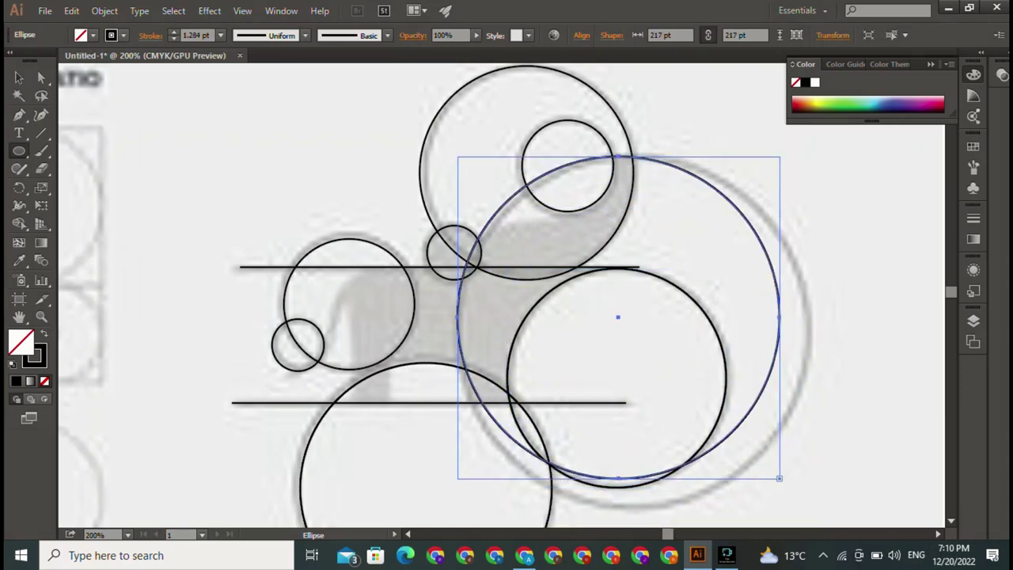
left_click_drag(780, 478, 808, 507)
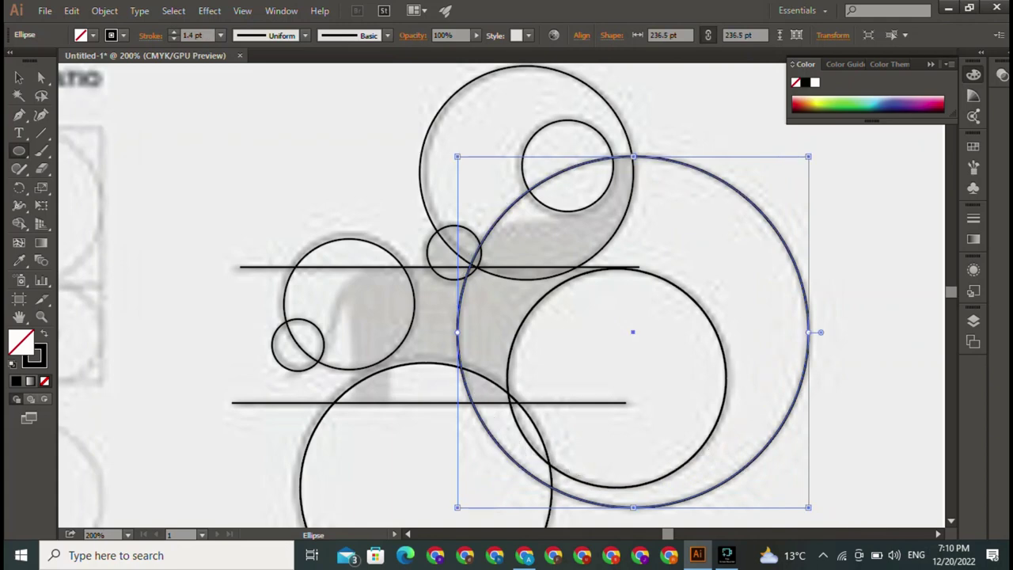
left_click(19, 76)
key("ctrl+shift+a")
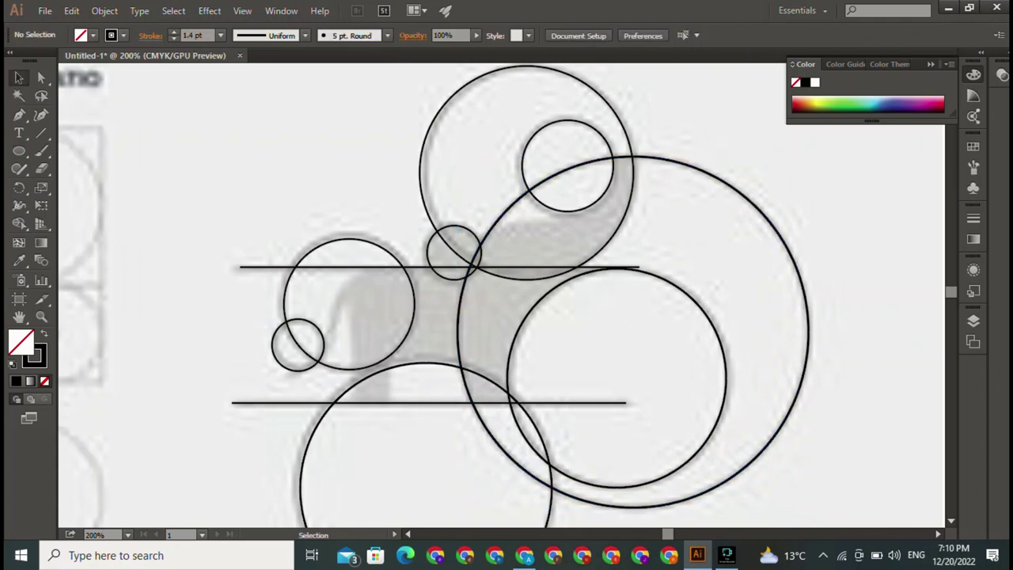
Step: Check the pink elephant reference, then select every construction circle and line for Shape Builder
left_click_drag(395, 317, 448, 289)
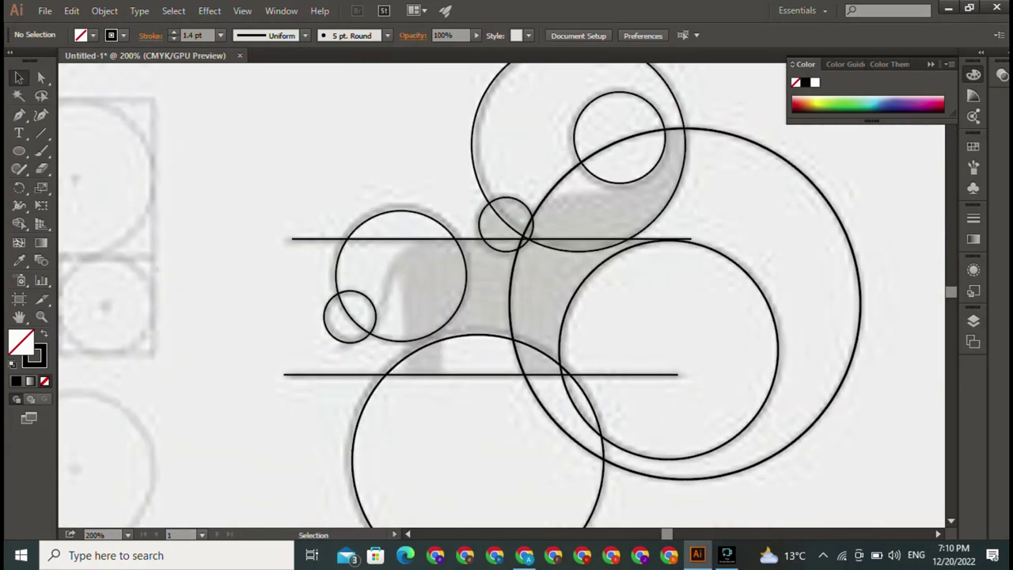
left_click_drag(506, 356, 558, 187)
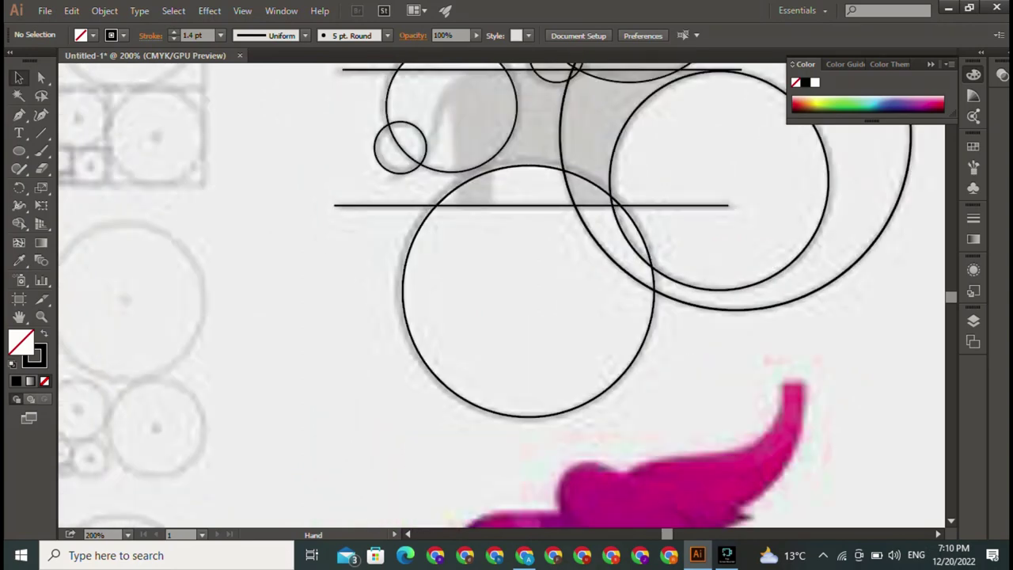
left_click_drag(475, 277, 530, 405)
left_click_drag(507, 316, 474, 369)
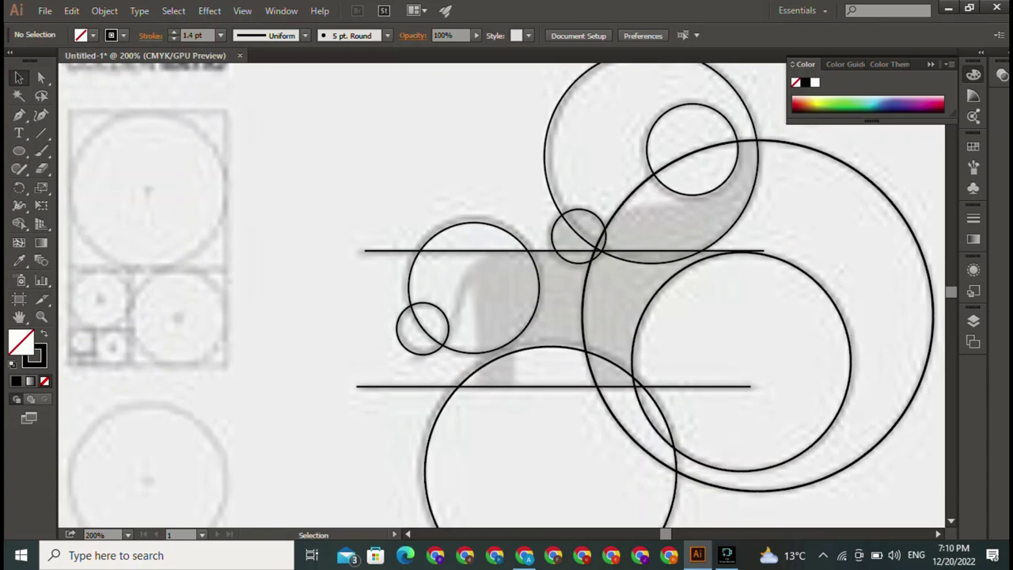
key("ctrl+a")
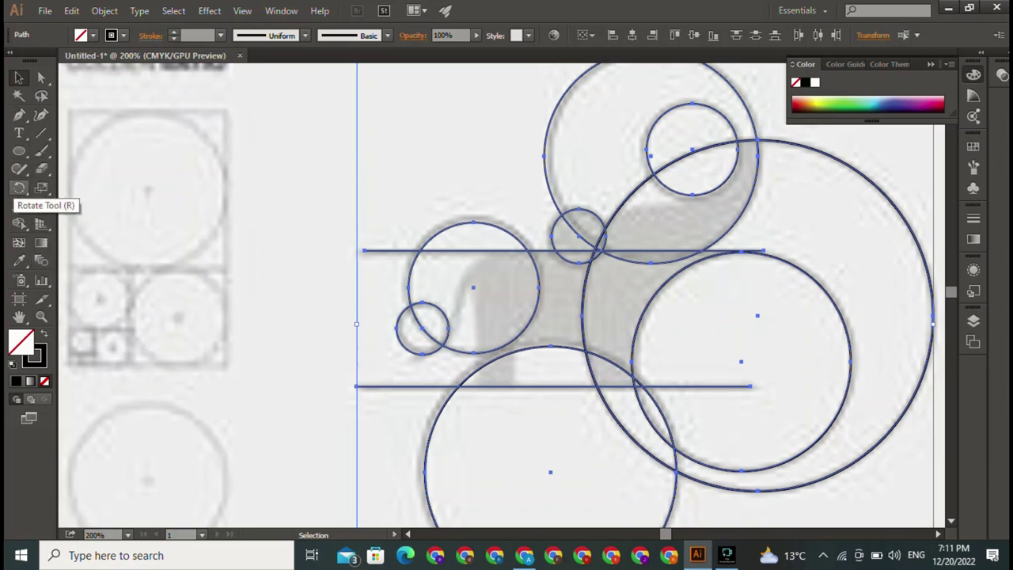
left_click(19, 223)
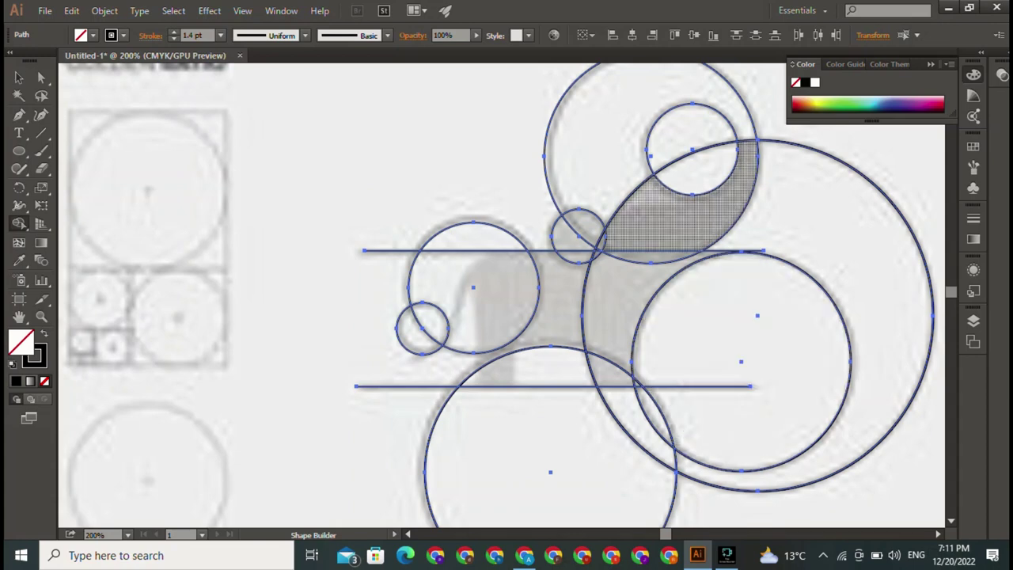
Step: Mark the crescent region, revert the fill/stroke swap and clear the outline on all paths
left_click_drag(692, 215, 676, 250)
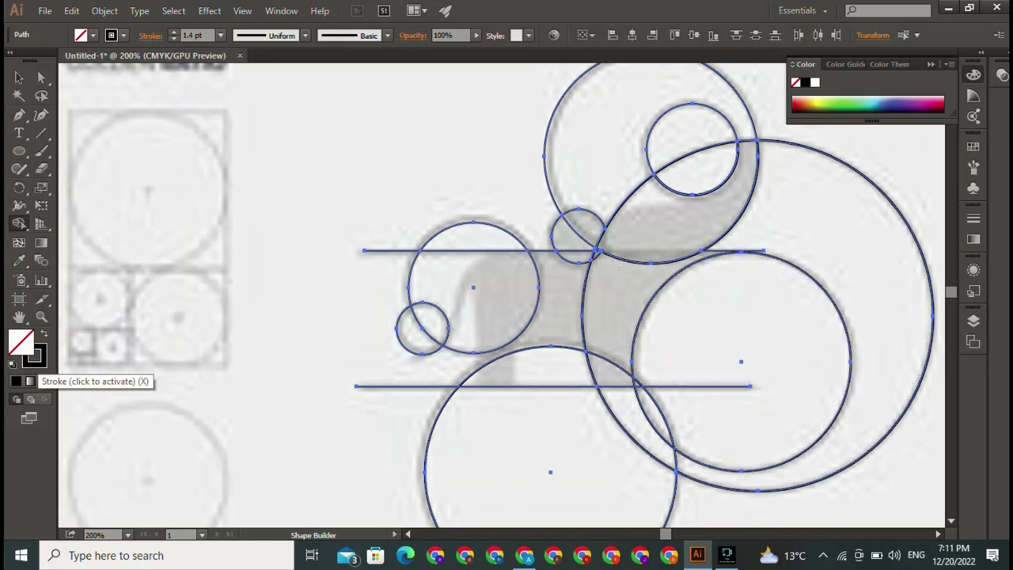
key("shift+x")
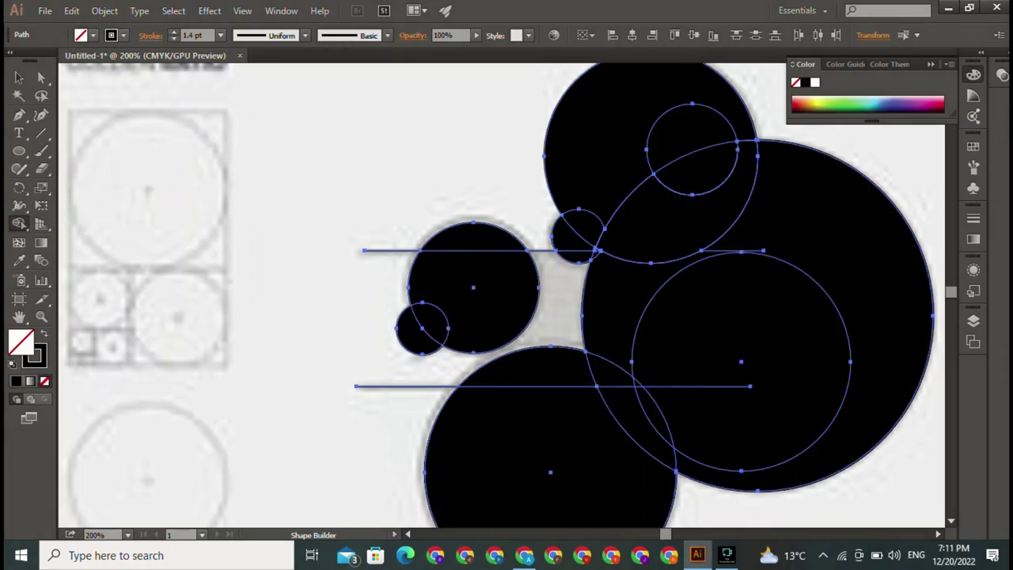
key("shift+x")
key("v")
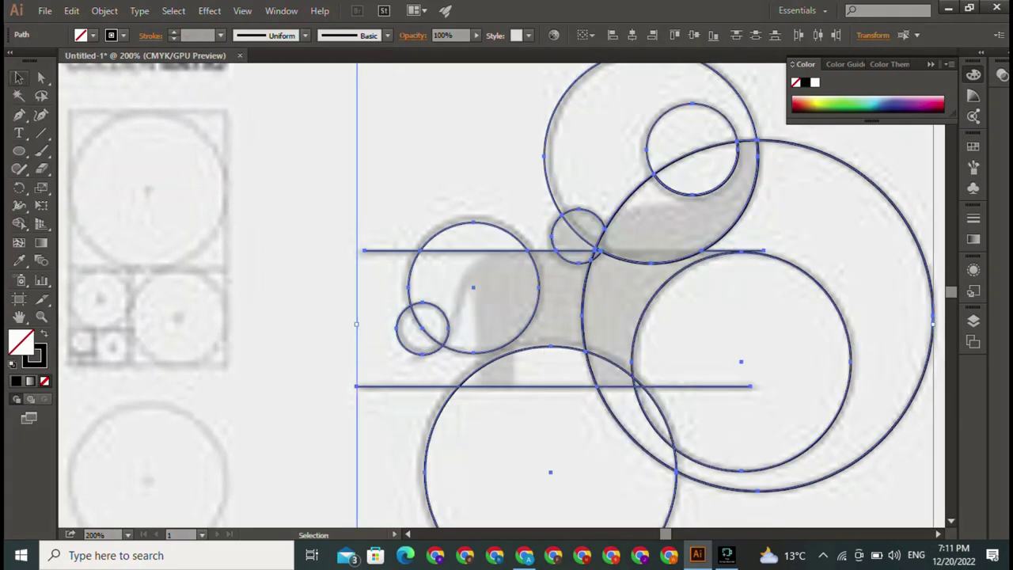
key("ctrl+shift+a")
key("ctrl+a")
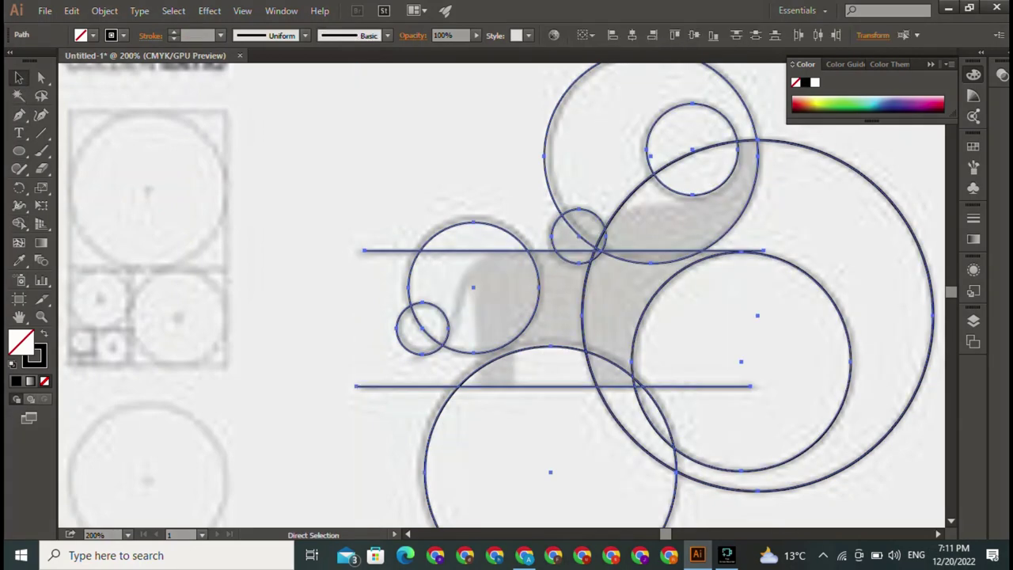
key("x")
key("slash")
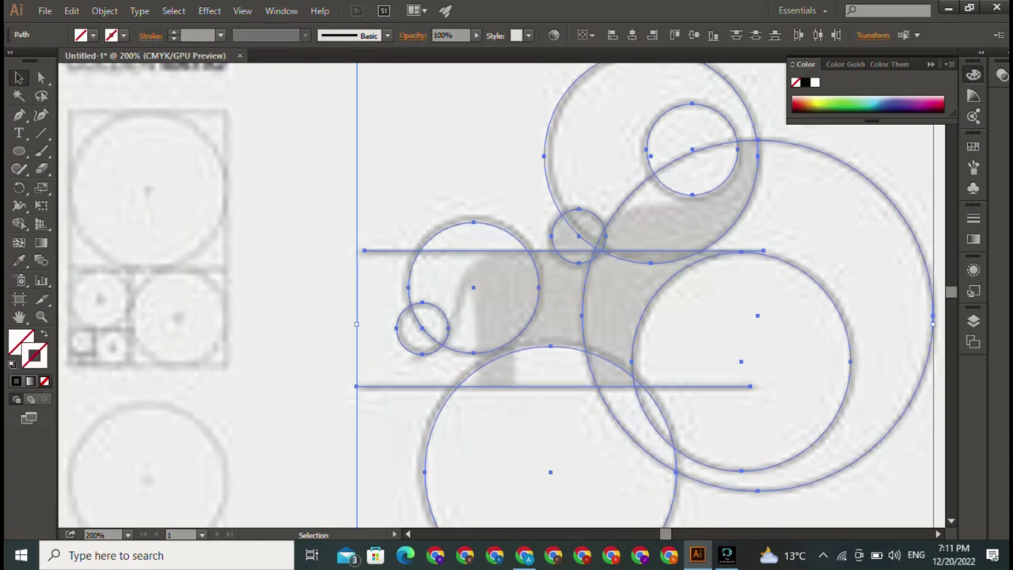
key("x")
Step: Give all circles and guide lines a black 1 pt outline with no fill
left_click(804, 82)
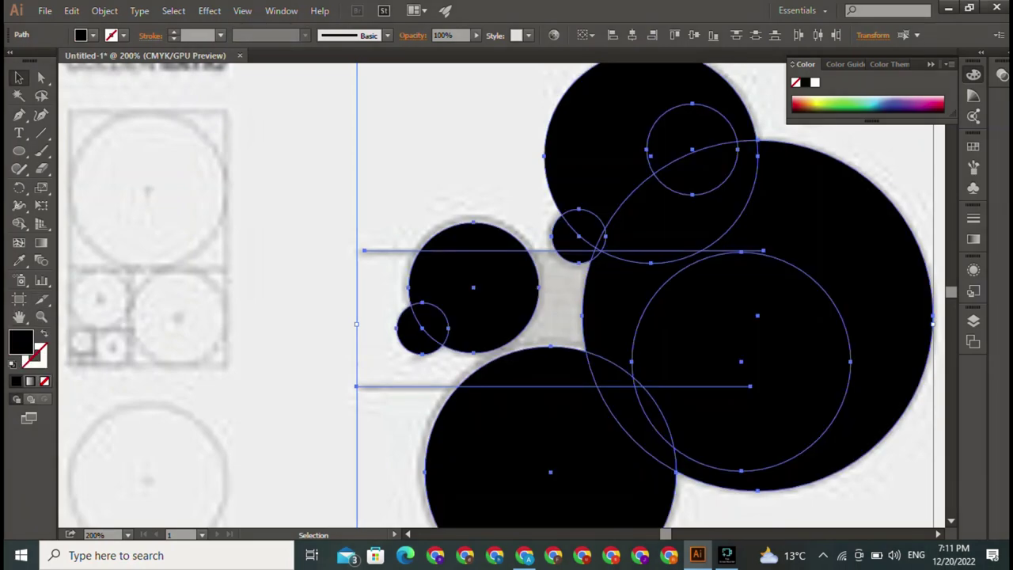
left_click(44, 381)
key("ctrl+shift+a")
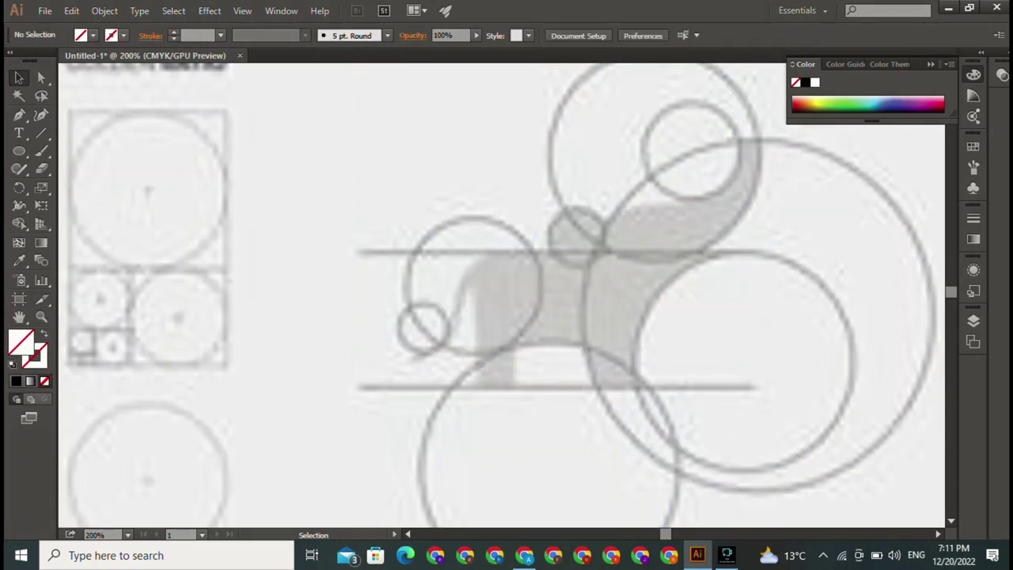
left_click_drag(255, 192, 907, 270)
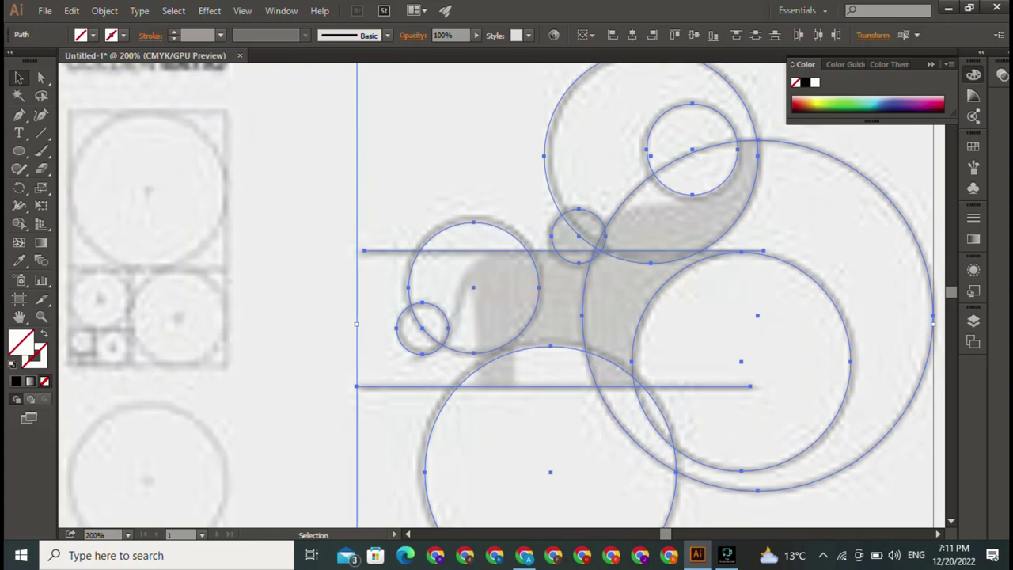
left_click(35, 358)
left_click(16, 381)
left_click(23, 342)
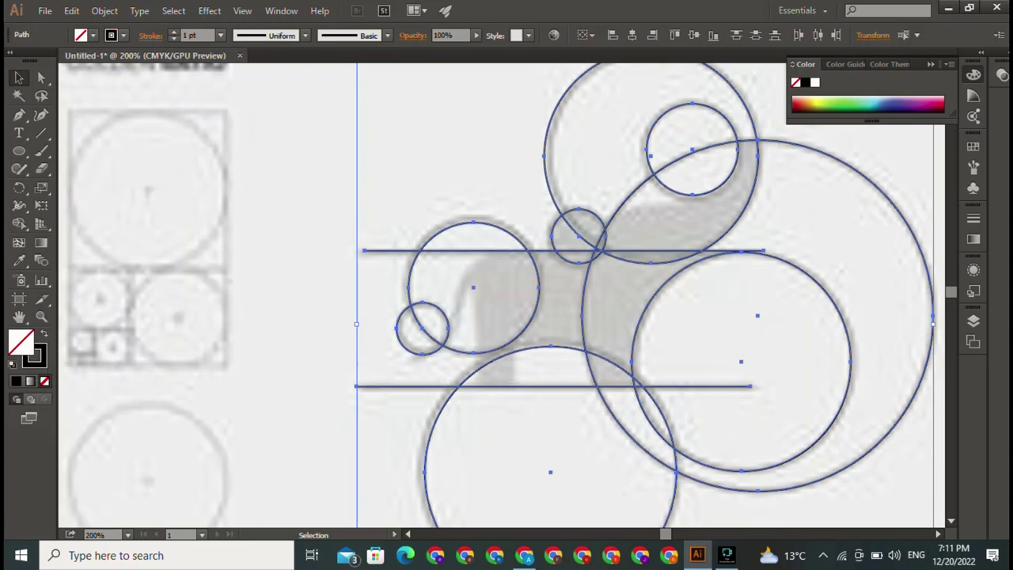
left_click_drag(265, 156, 757, 452)
left_click(19, 223)
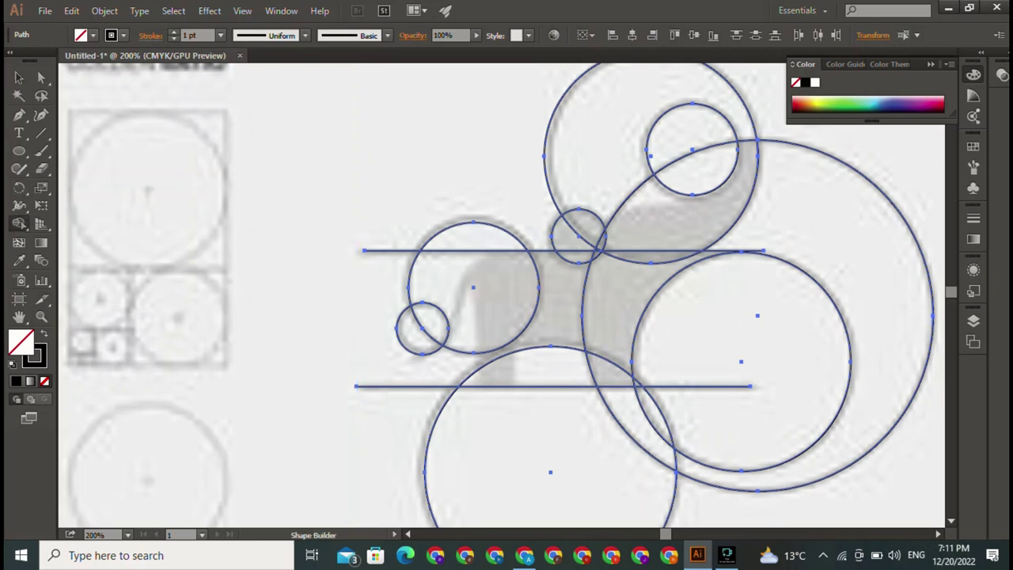
left_click(805, 82)
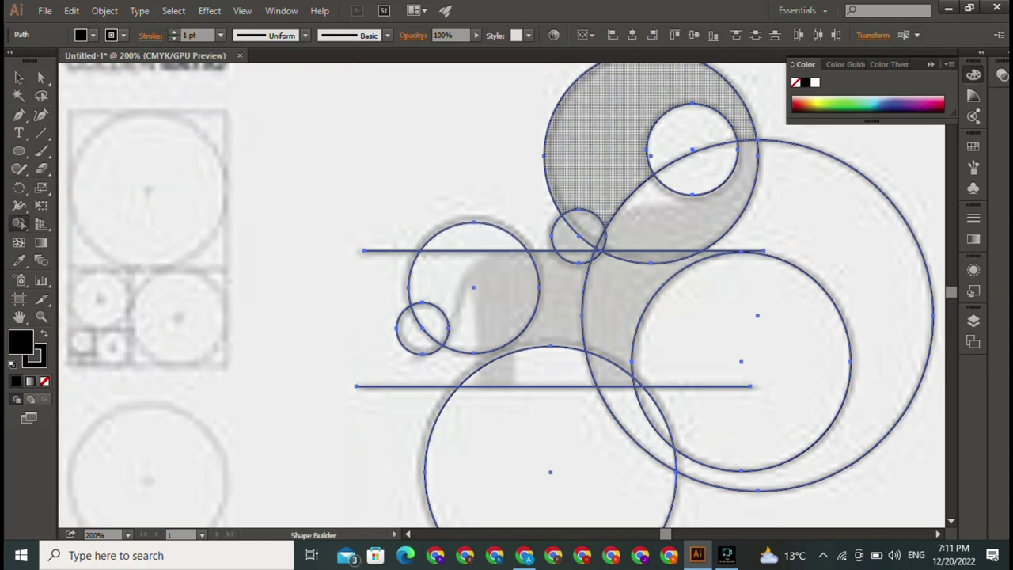
left_click(681, 207)
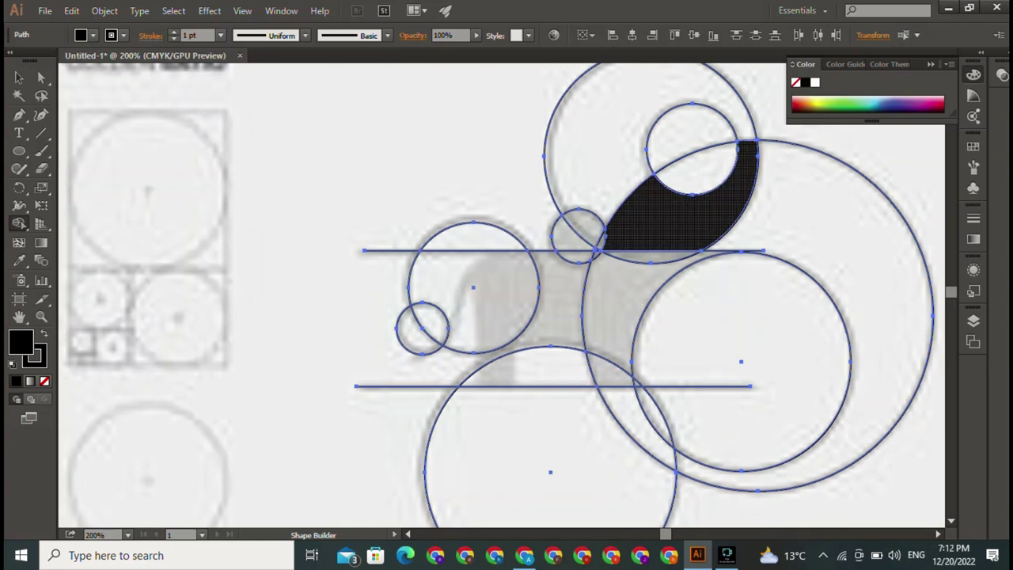
left_click(649, 257)
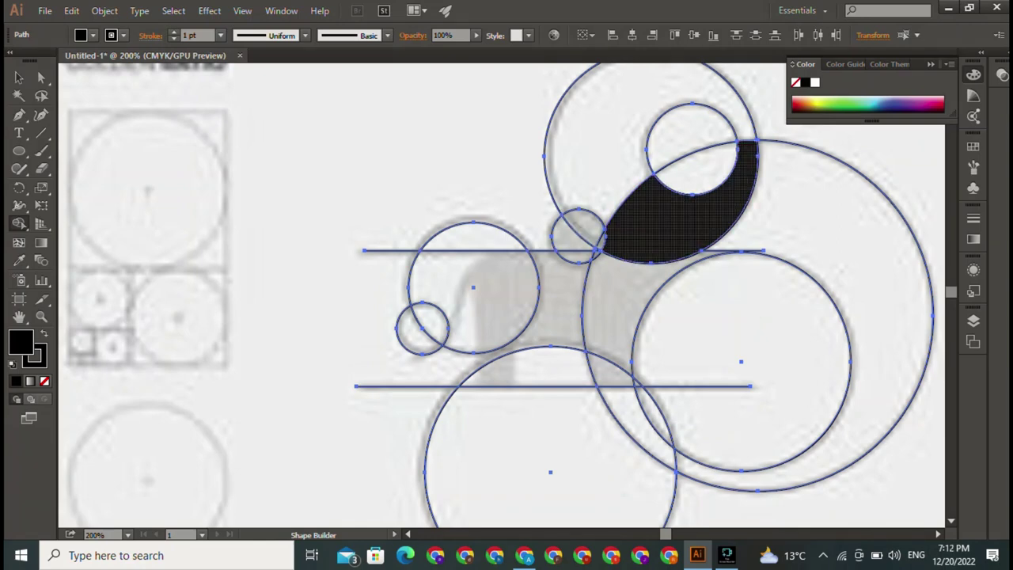
left_click(614, 317)
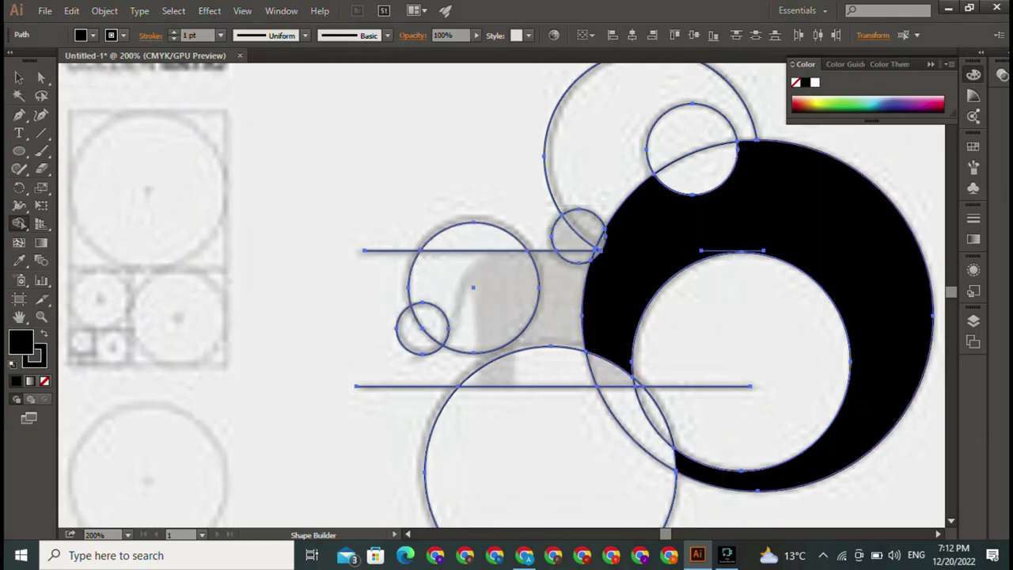
key("ctrl+z")
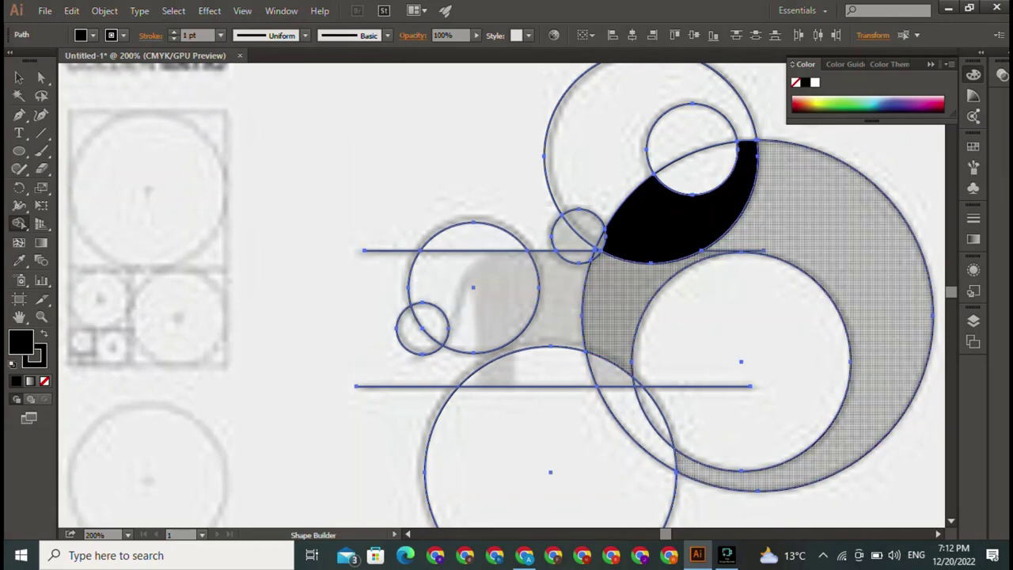
key("v")
key("ctrl+z")
key("shift+m")
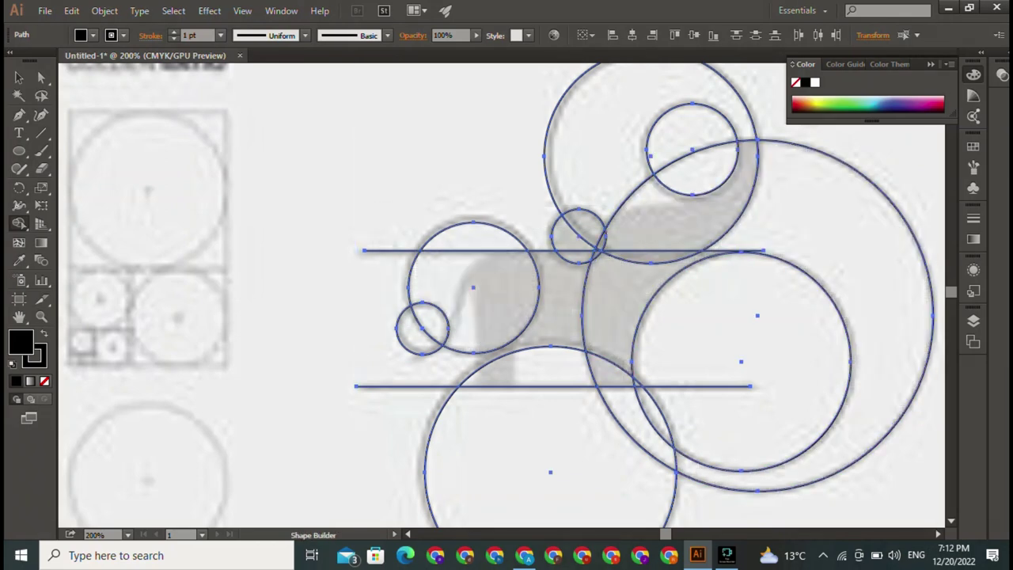
key("v")
key("ctrl+shift+a")
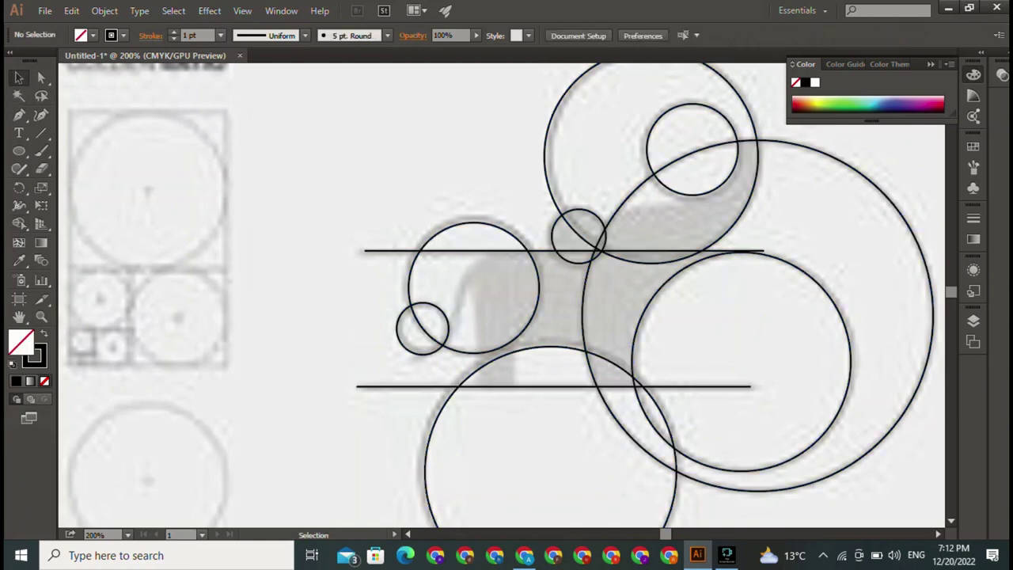
Step: Select all the circles and lines for shape building
left_click(762, 251)
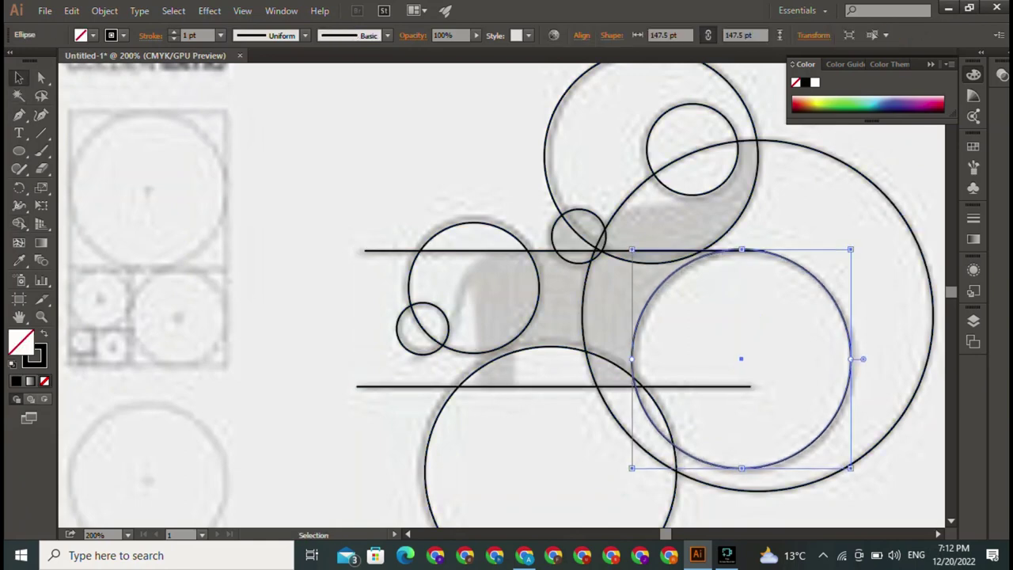
key("ctrl+shift+a")
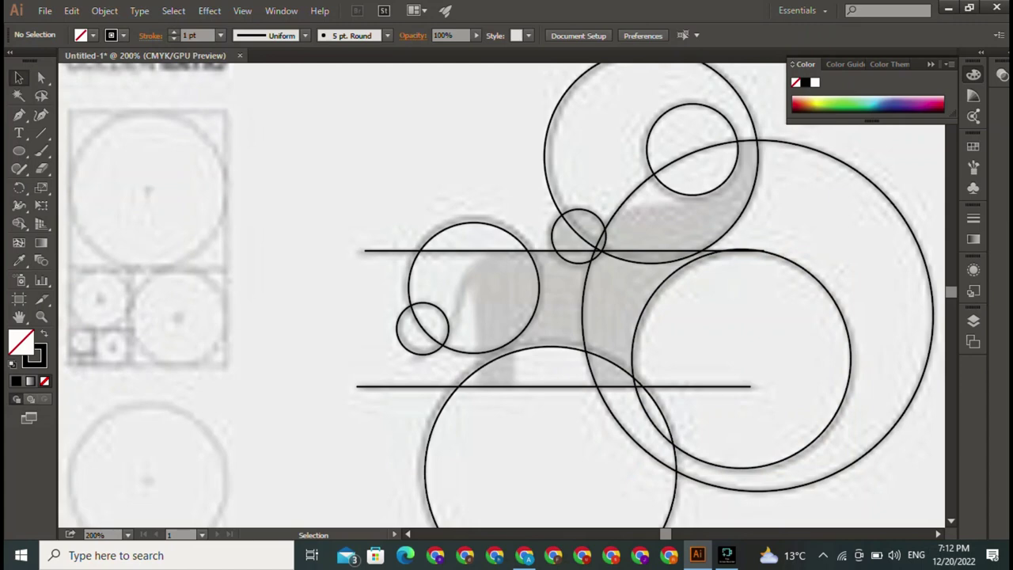
left_click_drag(362, 108, 824, 396)
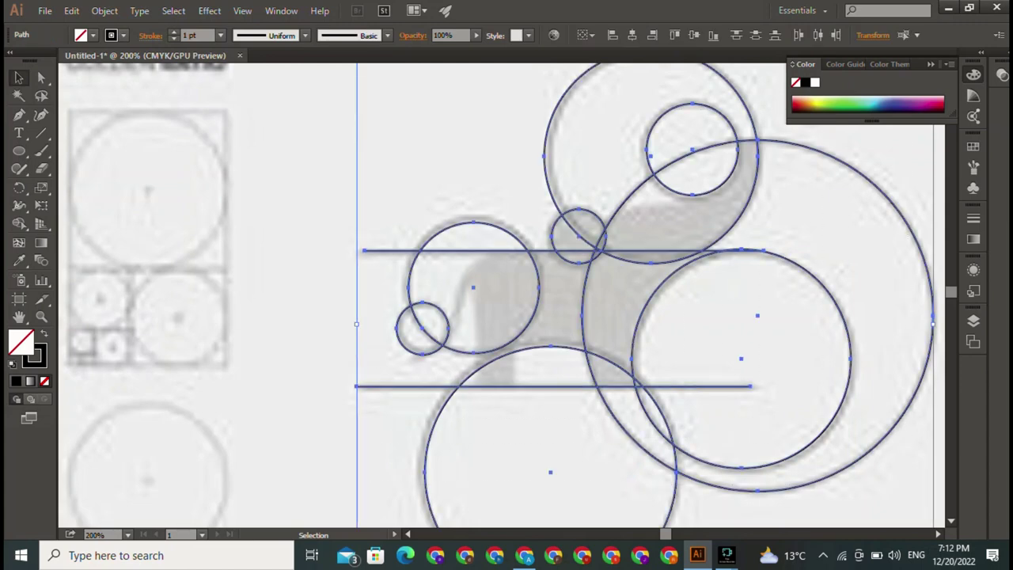
key("shift+m")
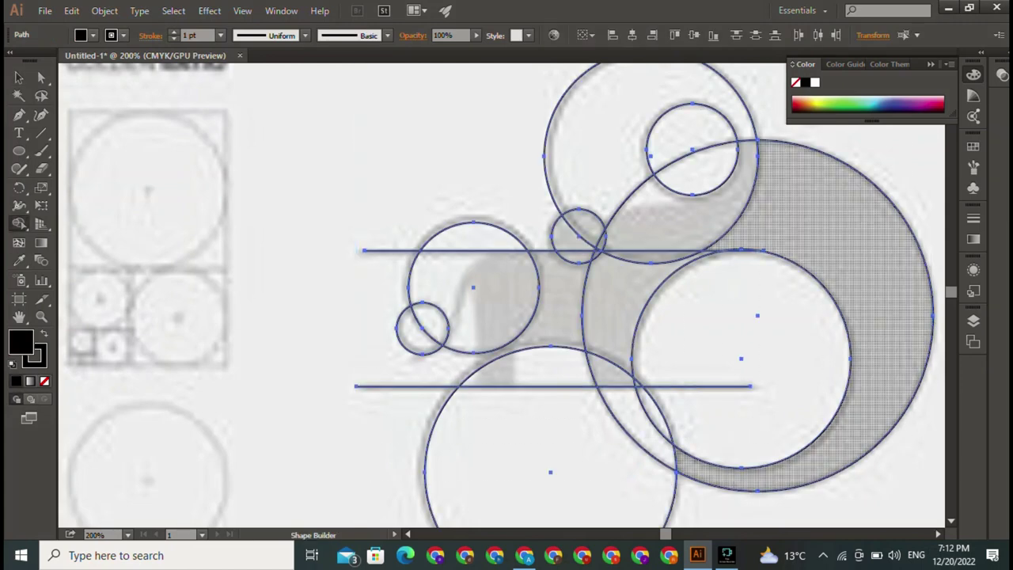
Step: Merge the crescent regions and small neck circle into one black shape, undoing the stray left fill
left_click(681, 221)
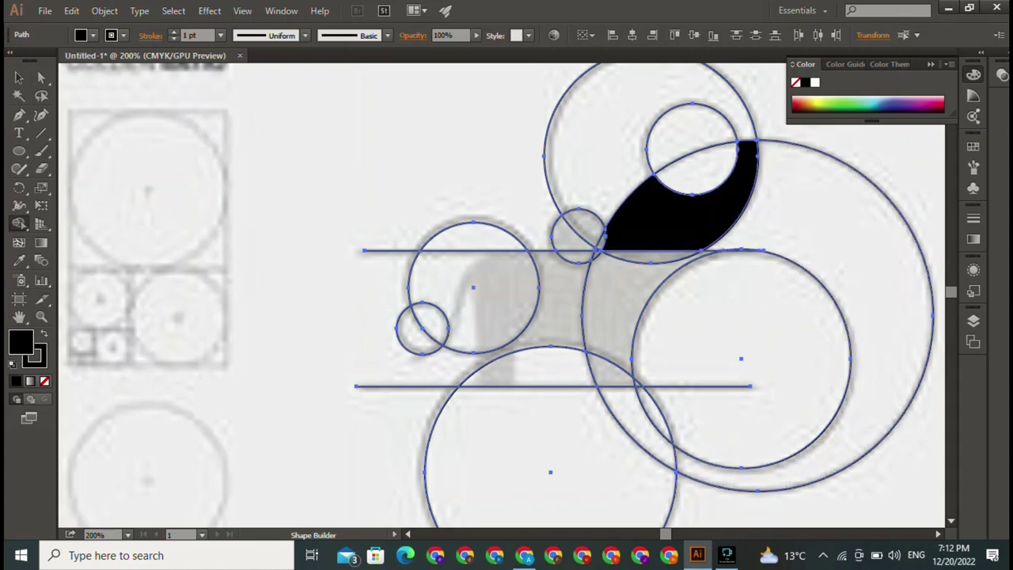
left_click_drag(656, 265, 633, 301)
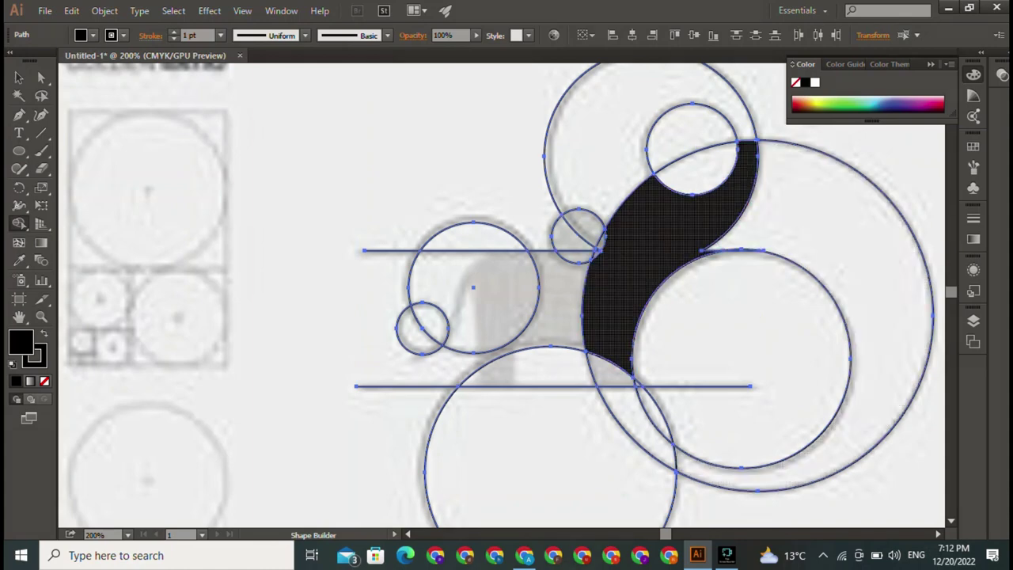
left_click_drag(576, 234, 633, 230)
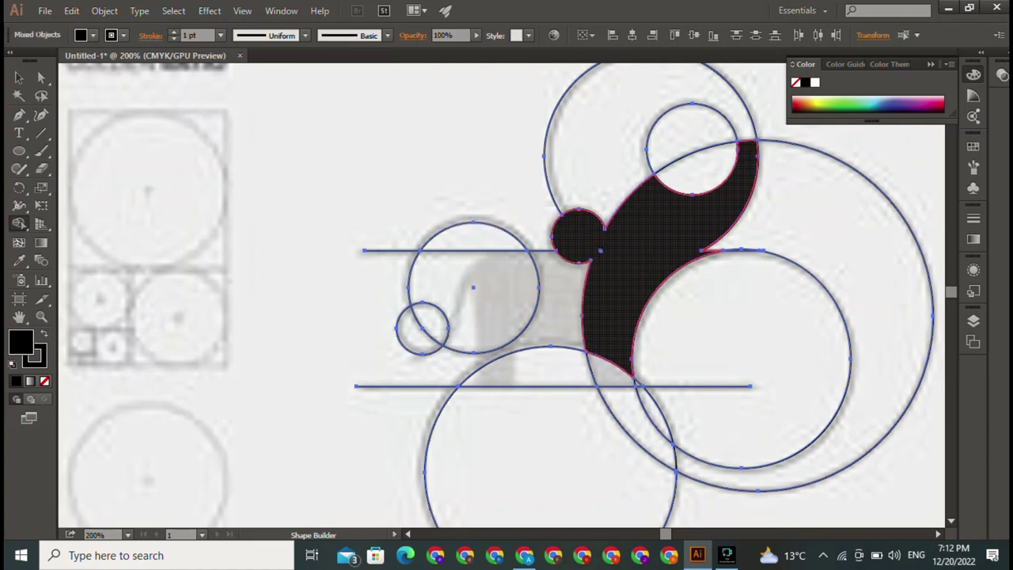
left_click_drag(608, 255, 608, 255)
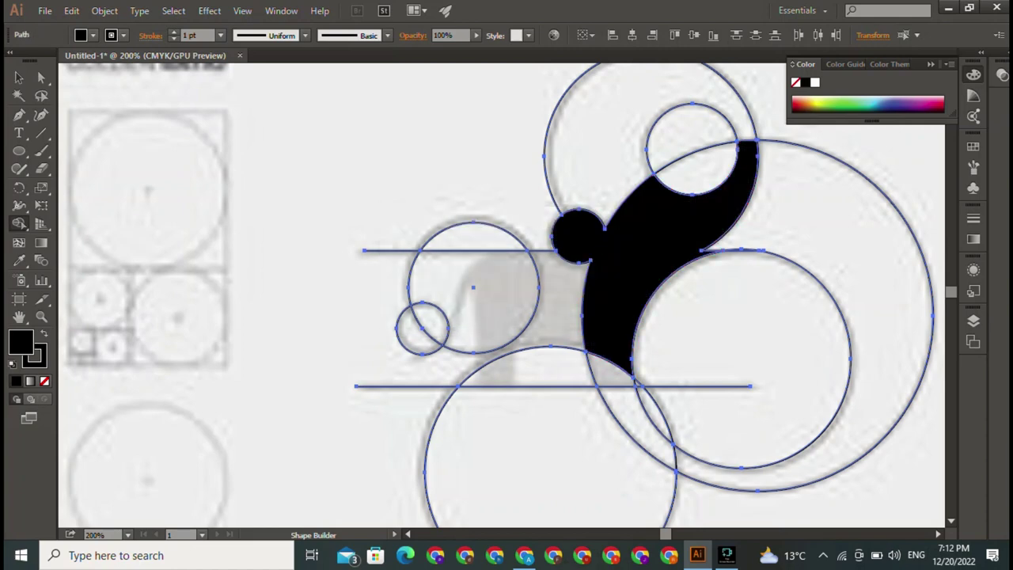
left_click(475, 300)
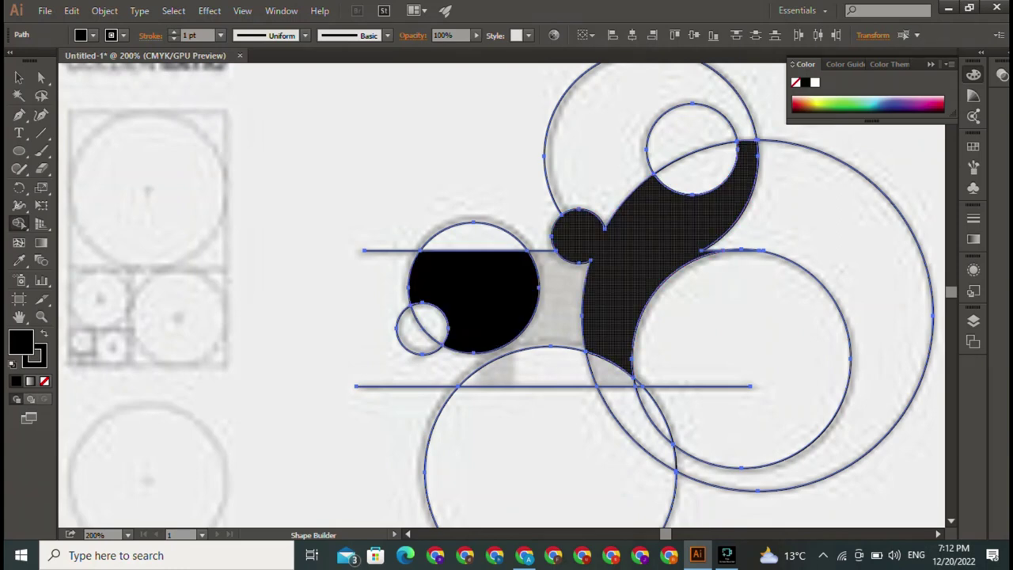
key("ctrl+z")
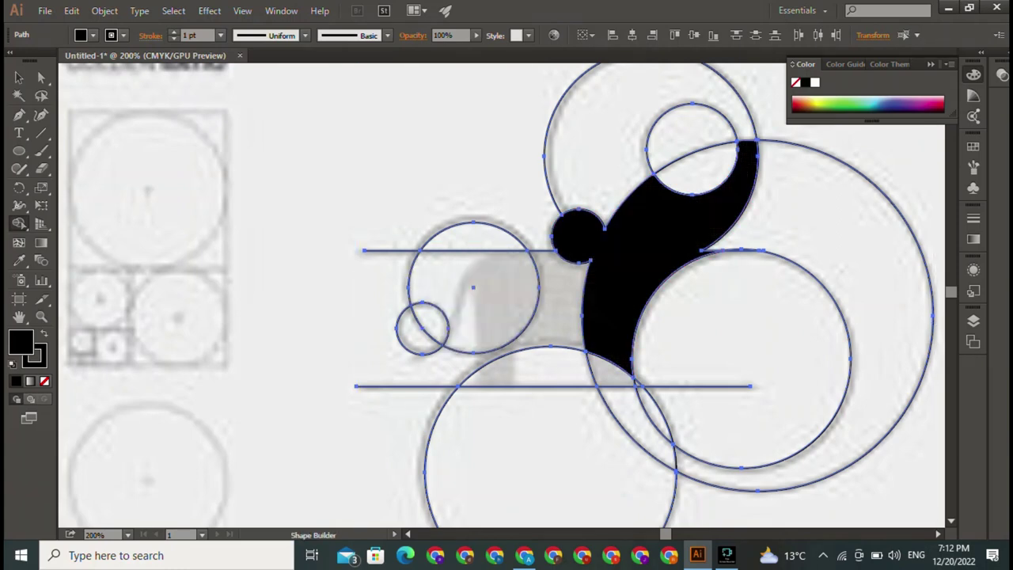
key("v")
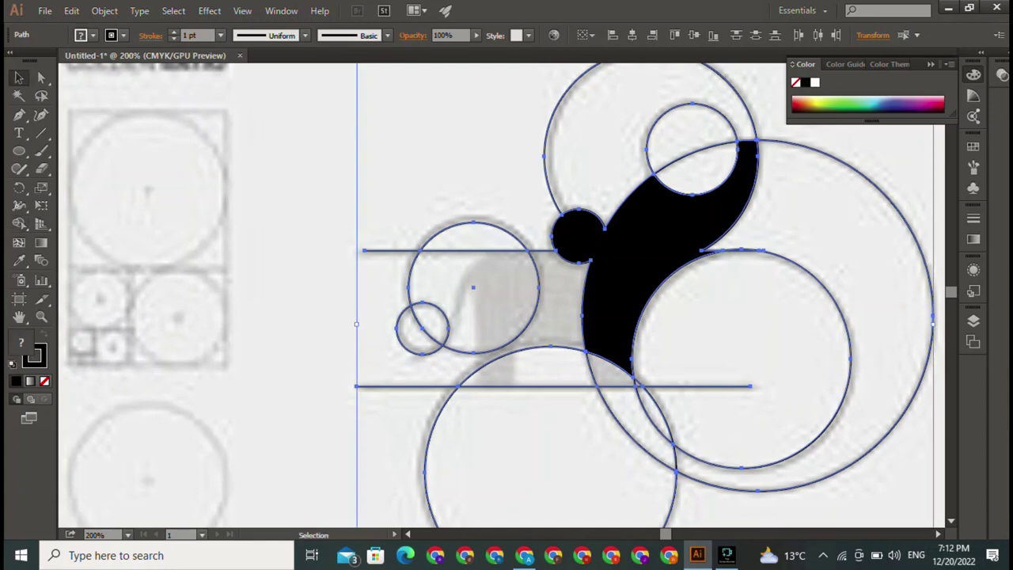
key("ctrl+shift+a")
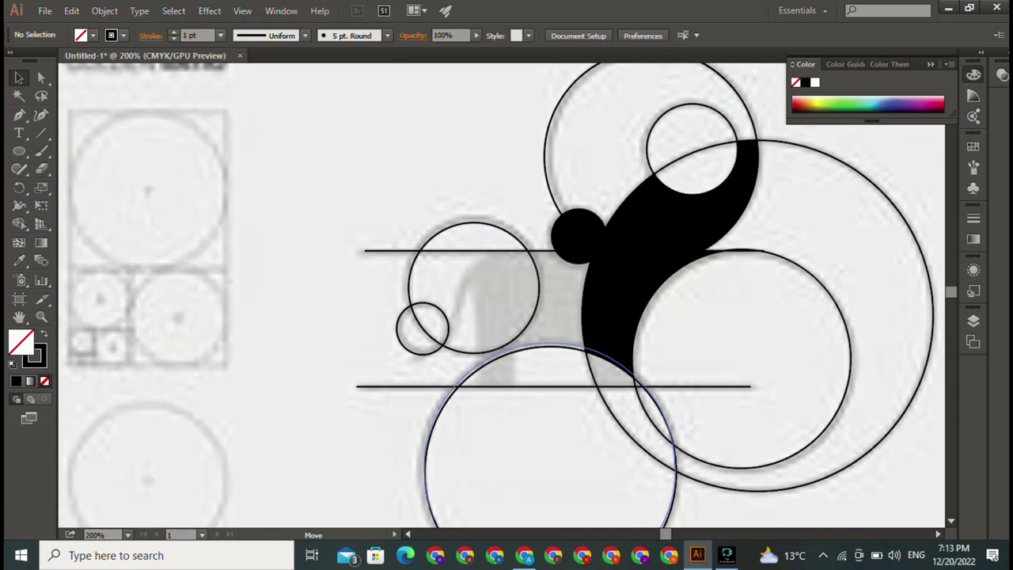
left_click(550, 342)
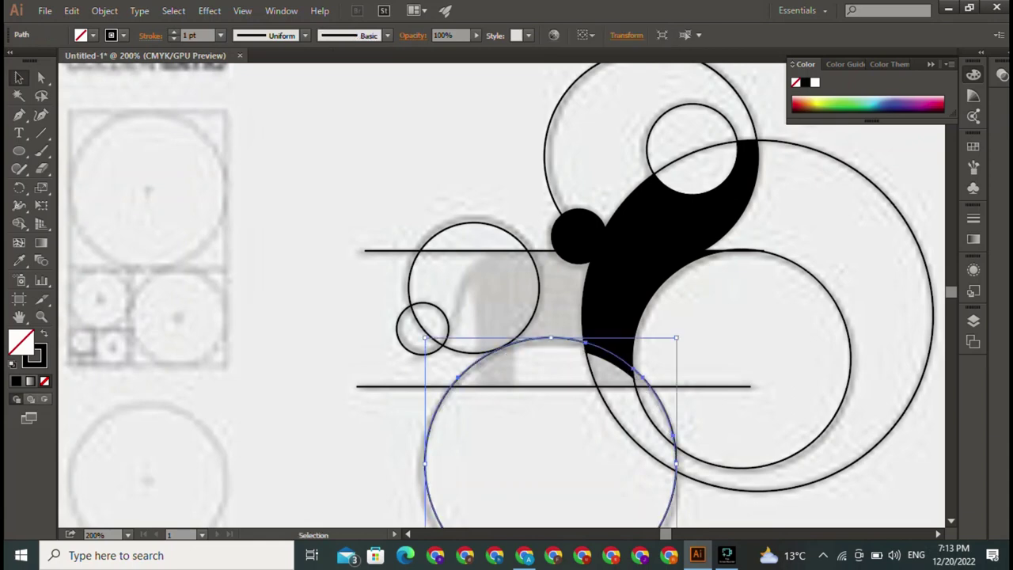
left_click(473, 224)
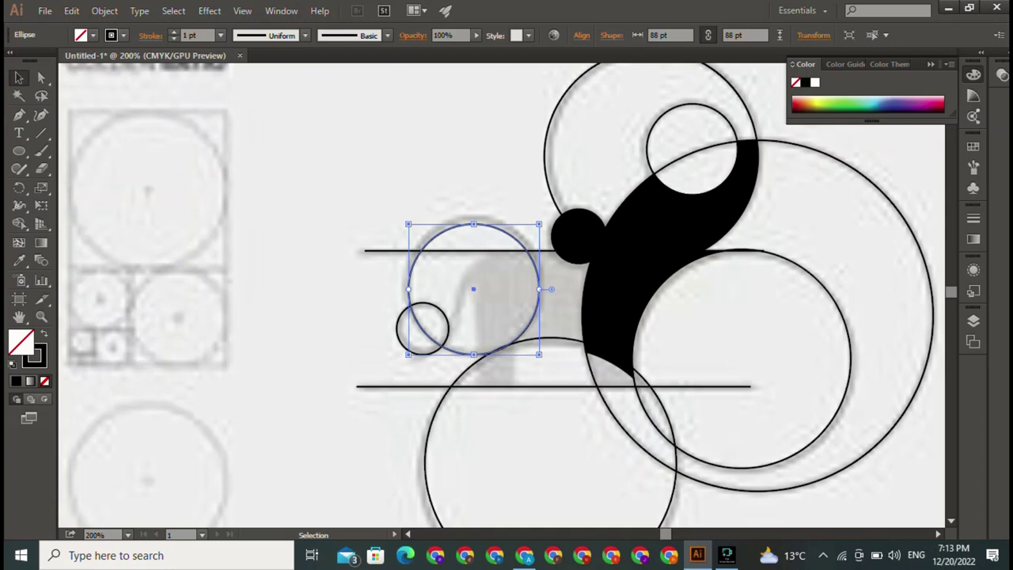
left_click_drag(332, 131, 412, 429)
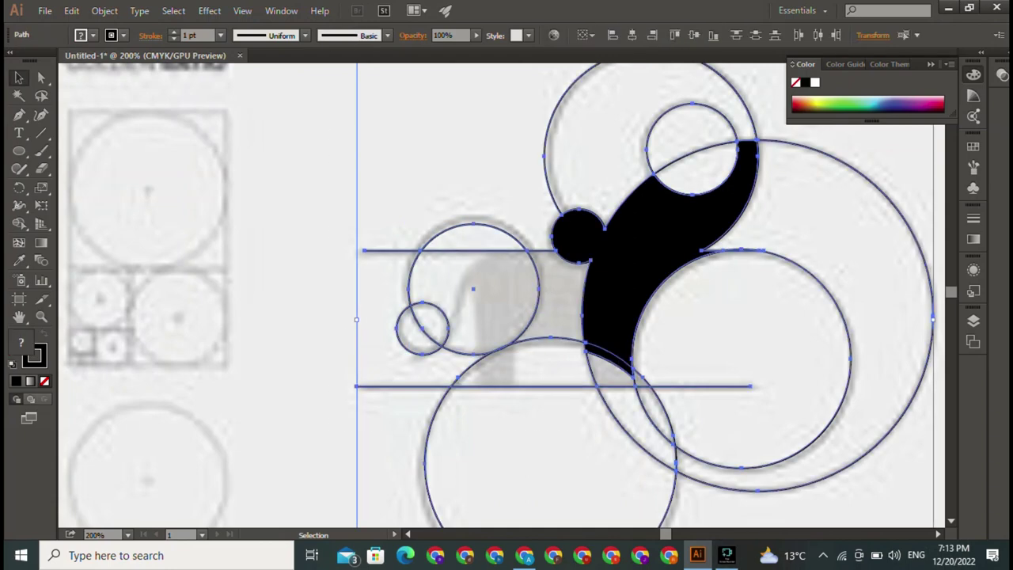
left_click_drag(308, 133, 853, 514)
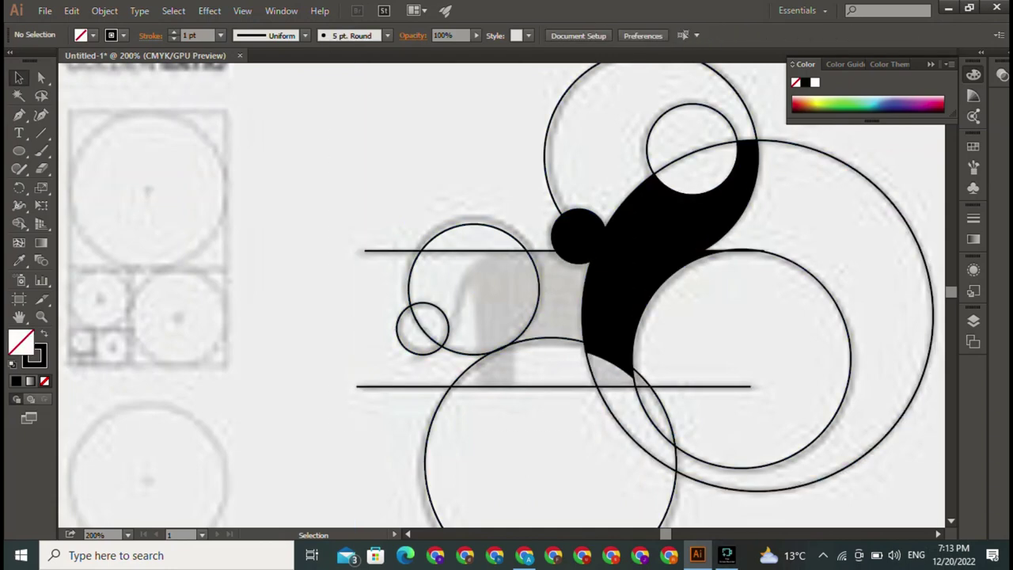
key("shift+m")
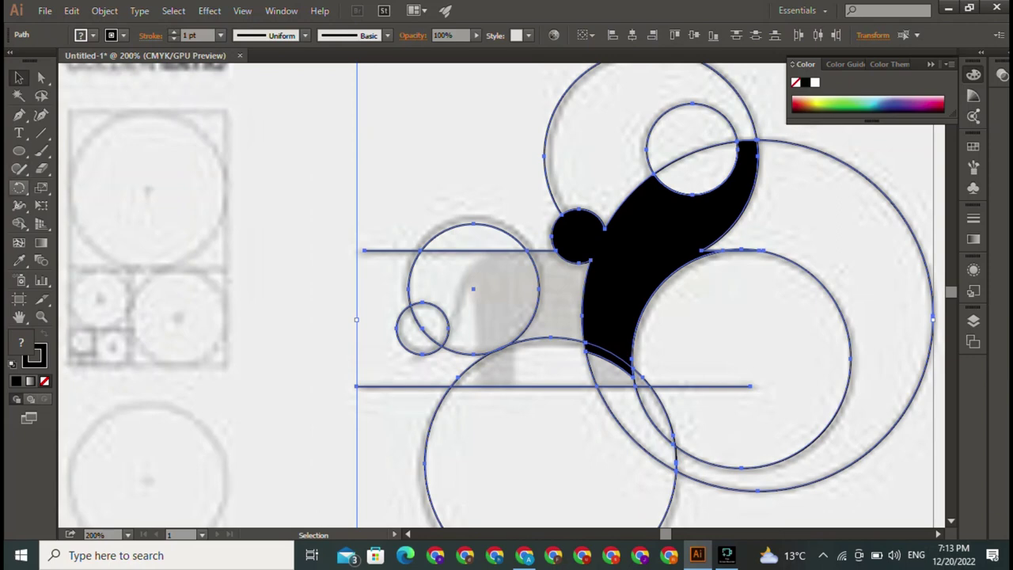
Step: Merge the regions left of and below the black shape so it reaches the lower line
left_click(19, 223)
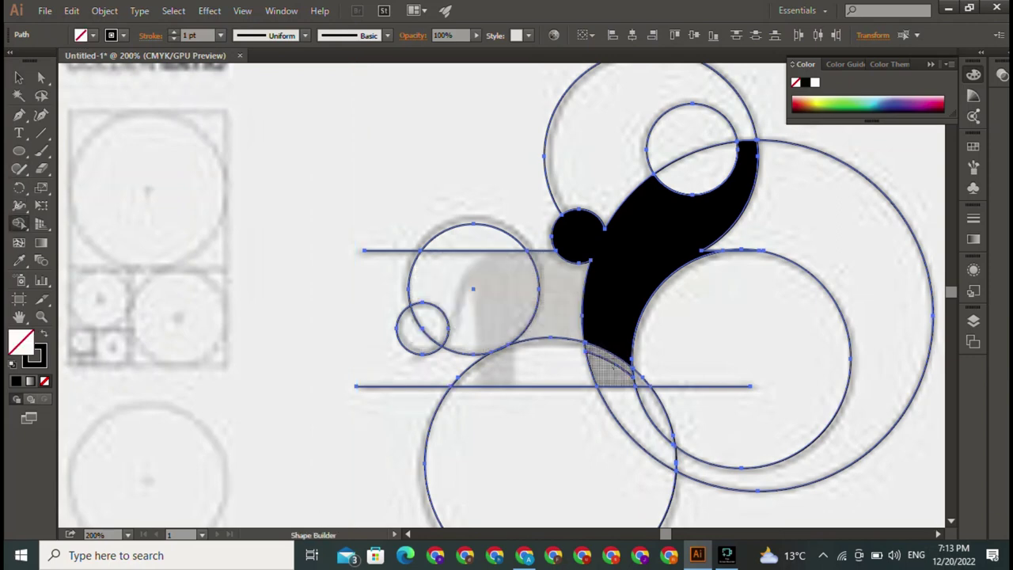
left_click_drag(562, 301, 657, 238)
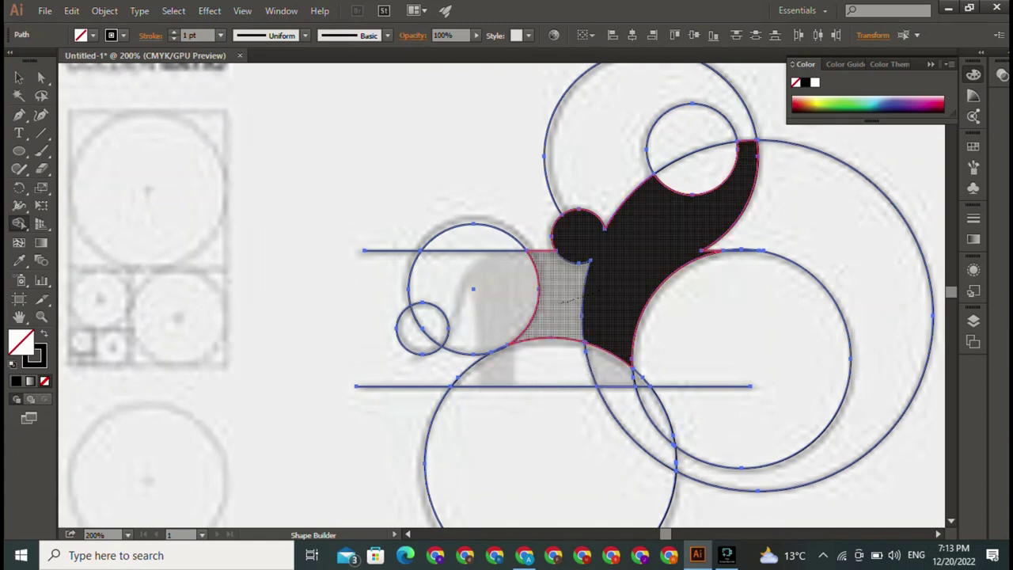
key("ctrl+z")
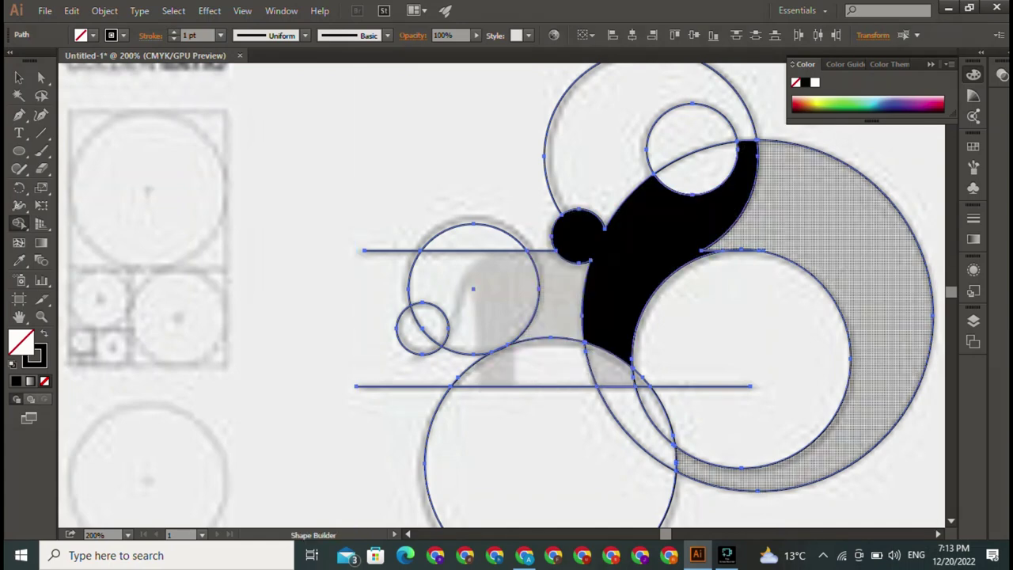
left_click_drag(634, 253, 554, 301)
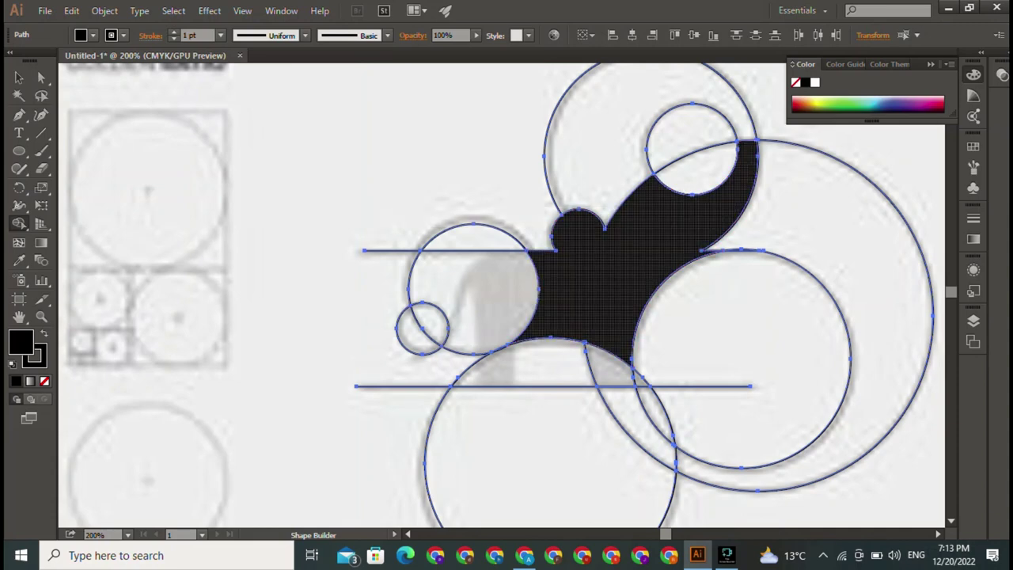
mouse_move(614, 202)
left_mouse_down()
mouse_move(605, 357)
mouse_move(633, 382)
left_mouse_up()
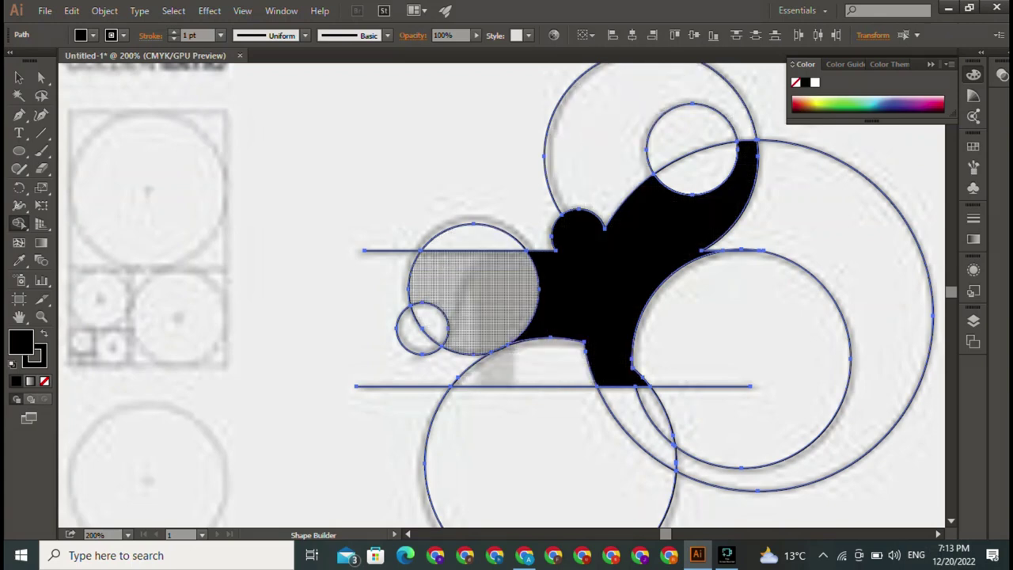
left_click(19, 77)
left_click(349, 317)
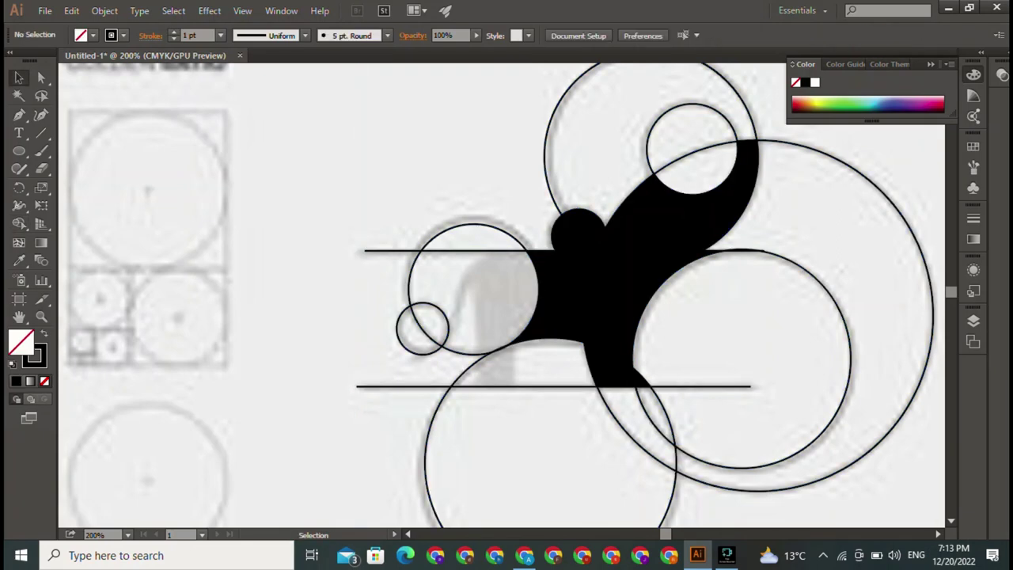
left_click(19, 150)
Step: Place a 66 pt circle overlapping the left circle and a vertical line down to the lower line
mouse_move(178, 123)
left_mouse_down()
mouse_move(268, 242)
mouse_move(297, 243)
mouse_move(276, 222)
left_mouse_up()
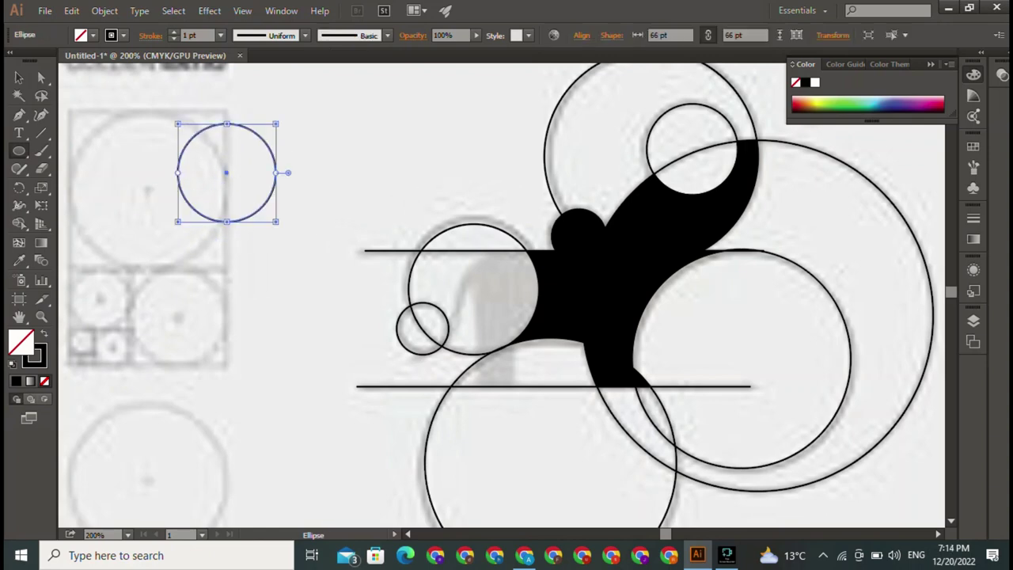
mouse_move(226, 173)
left_mouse_down()
mouse_move(486, 299)
mouse_move(509, 294)
left_mouse_up()
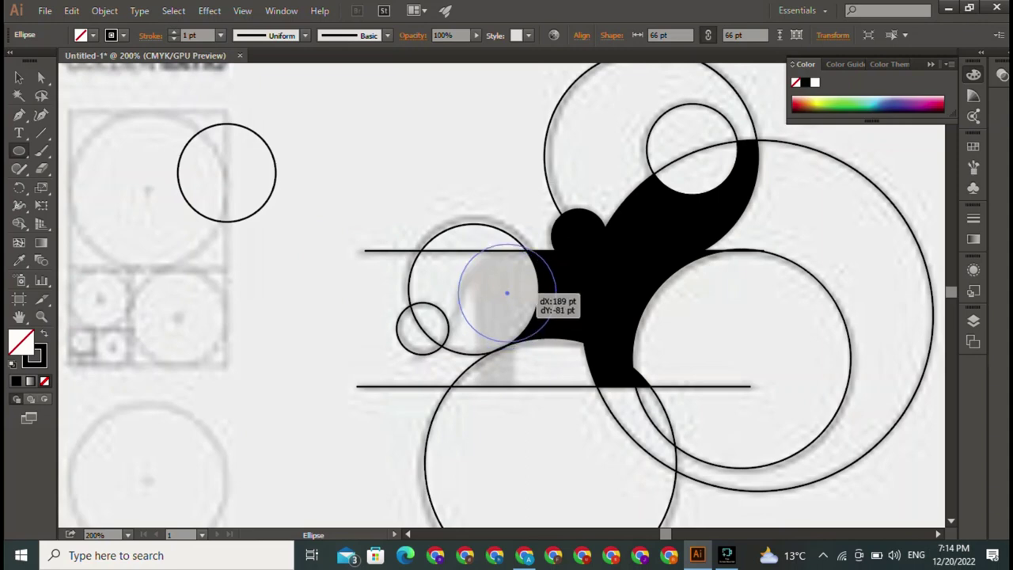
left_click_drag(509, 295, 507, 296)
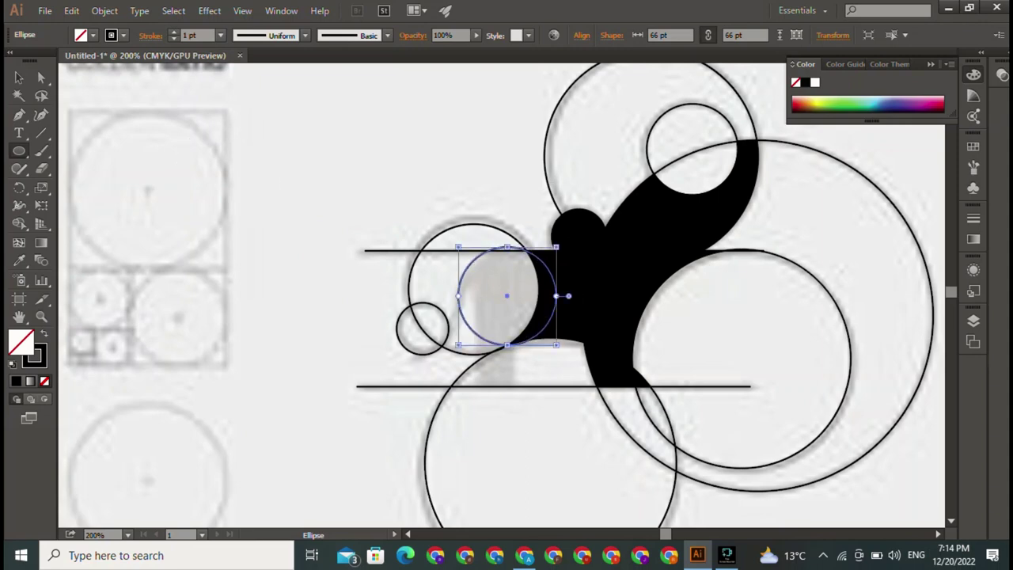
key("backslash")
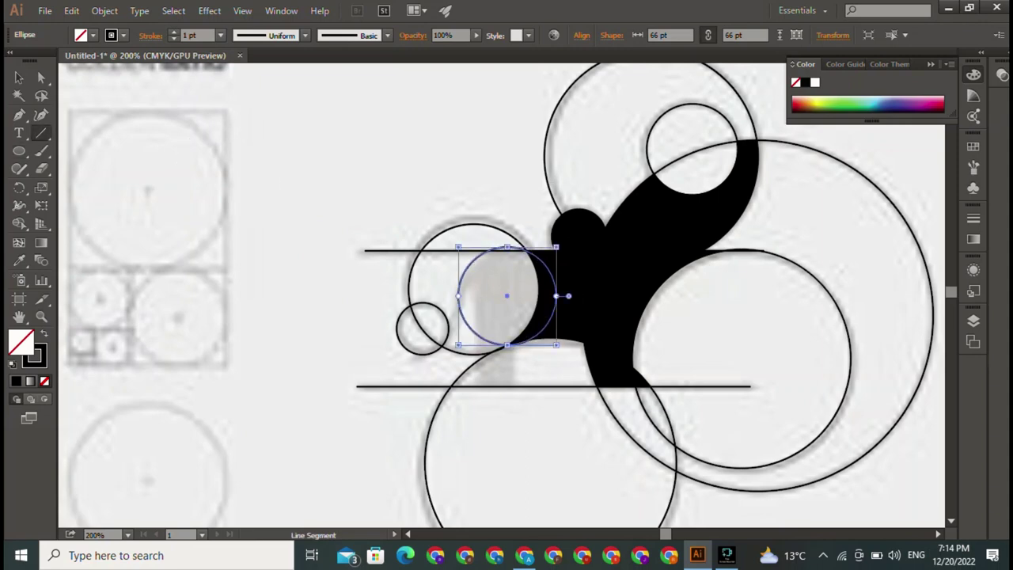
left_click_drag(475, 284, 474, 388)
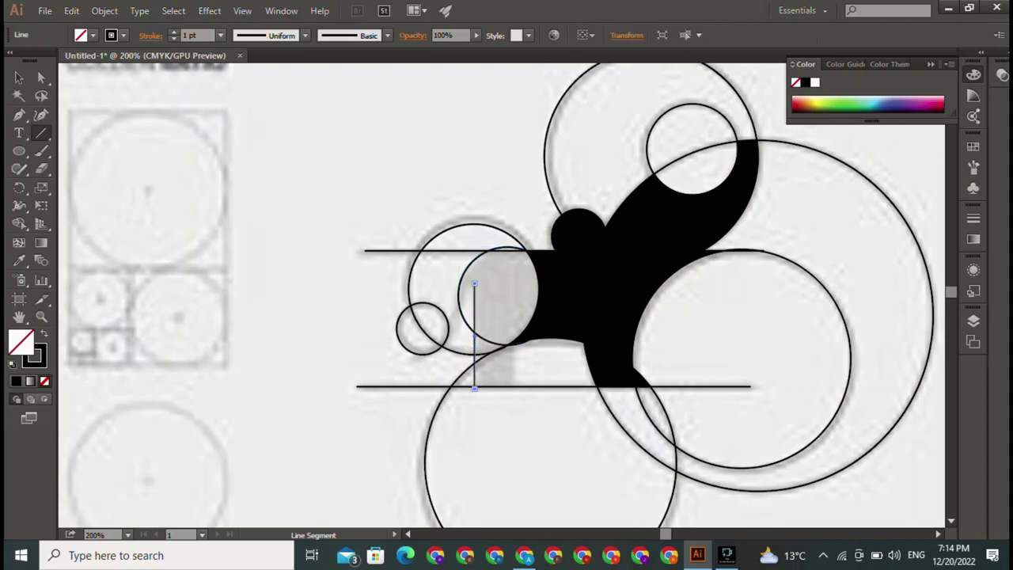
Step: Add a 75.5 pt circle beside the left circle and select all objects
key("l")
left_click_drag(249, 193, 361, 304)
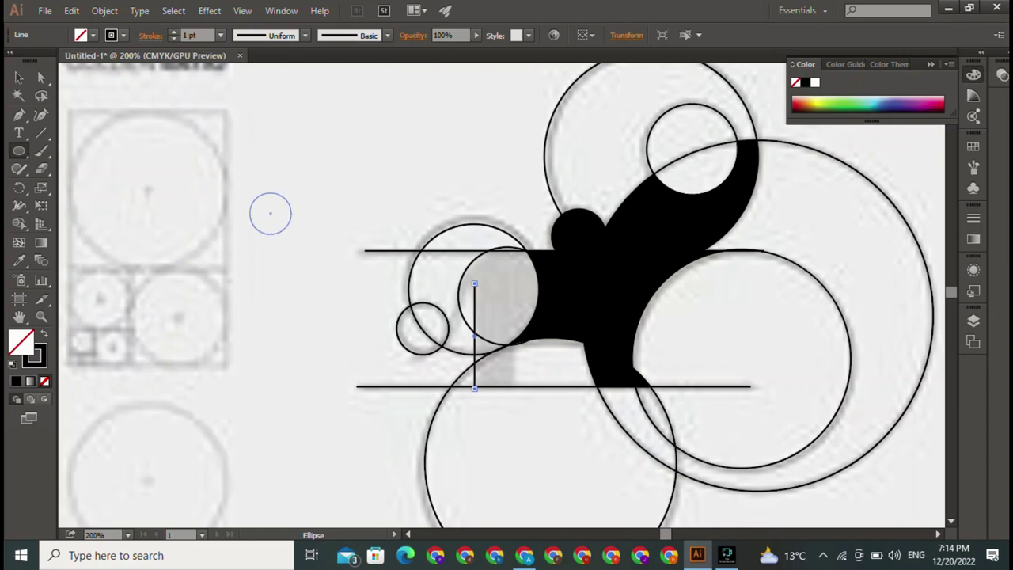
left_click_drag(363, 250, 474, 287)
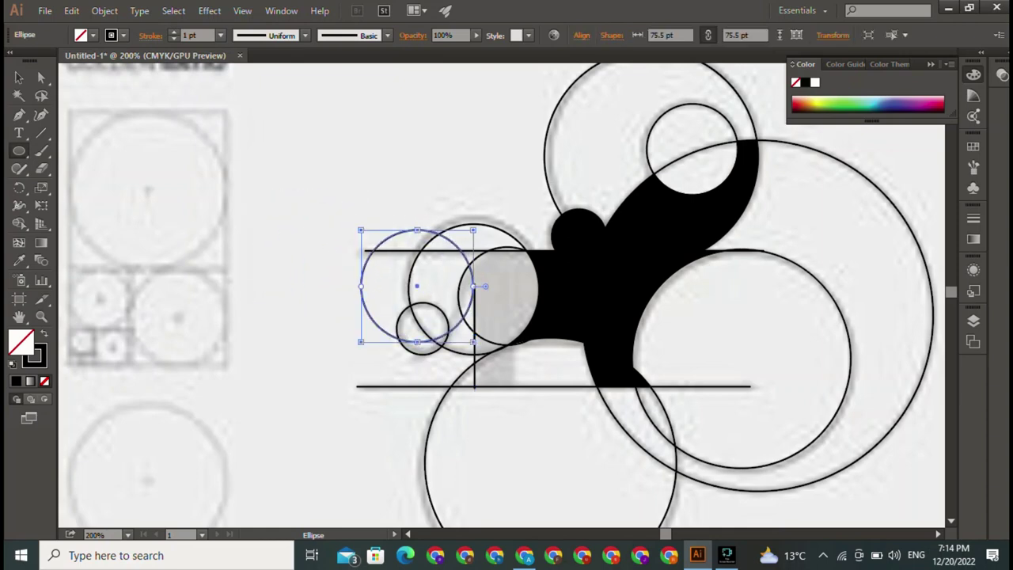
left_click(485, 286)
key("Escape")
key("v")
key("ctrl+a")
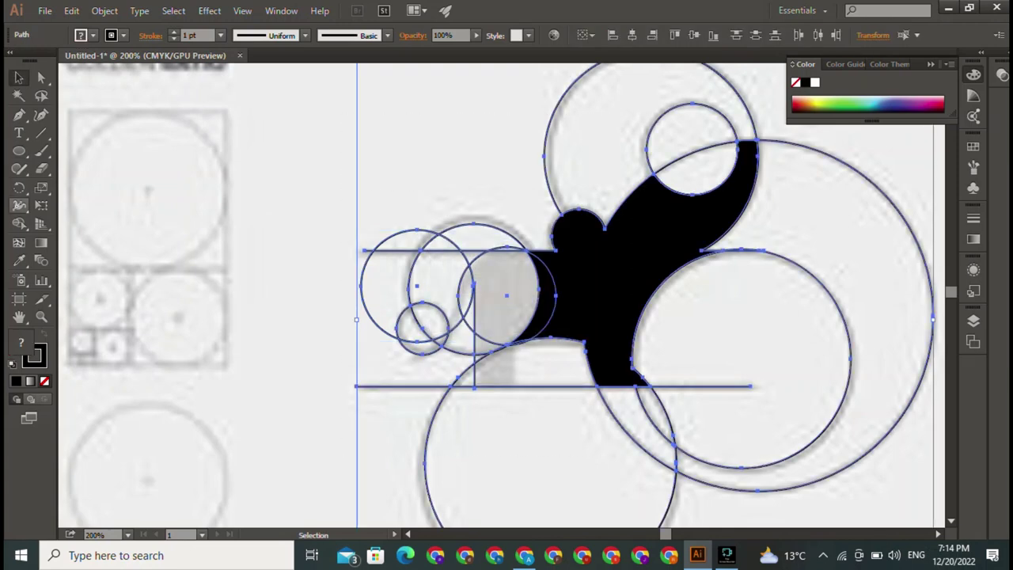
Step: Merge the 75.5 pt circle's regions into the black shape for a rounded left end
key("shift+m")
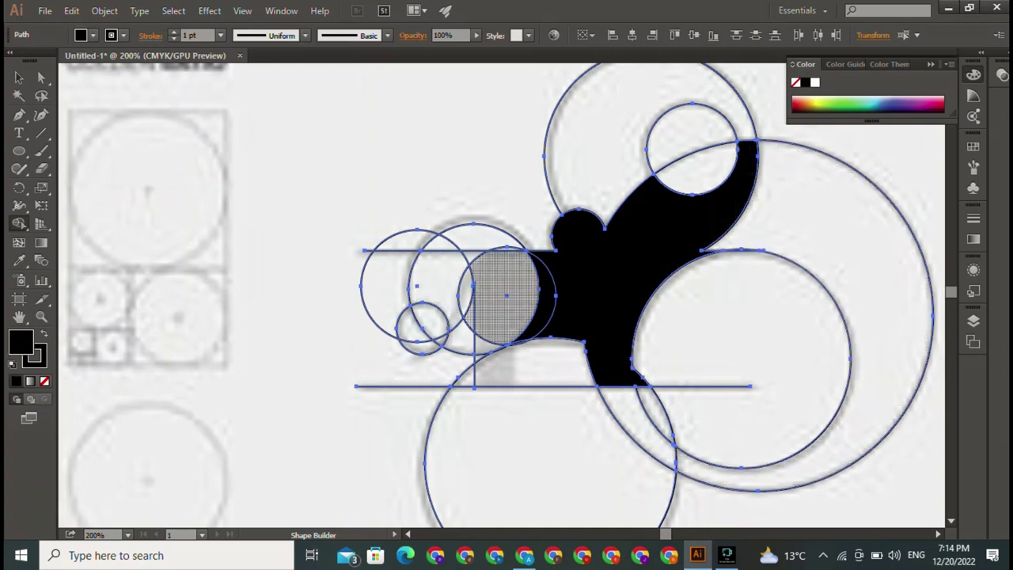
left_click(507, 295)
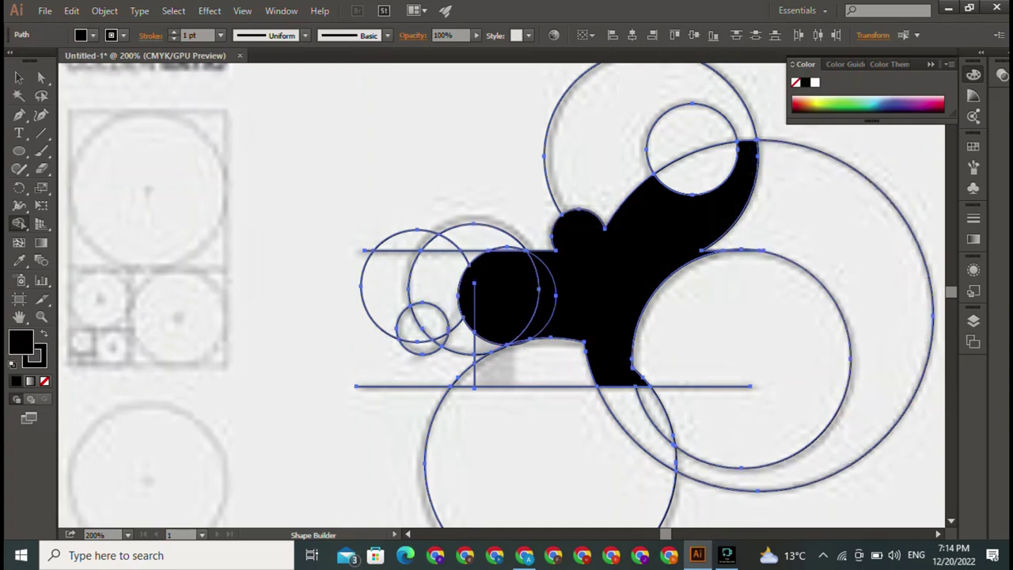
left_click_drag(506, 294, 602, 301)
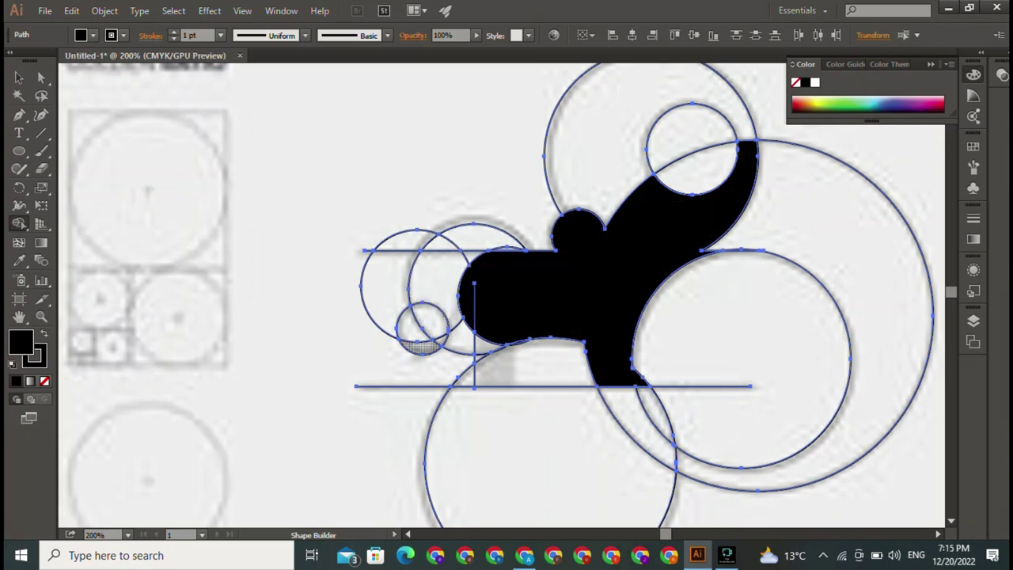
Step: Duplicate the vertical line under the head slightly to the right and select all artwork
key("v")
key("ctrl+shift+a")
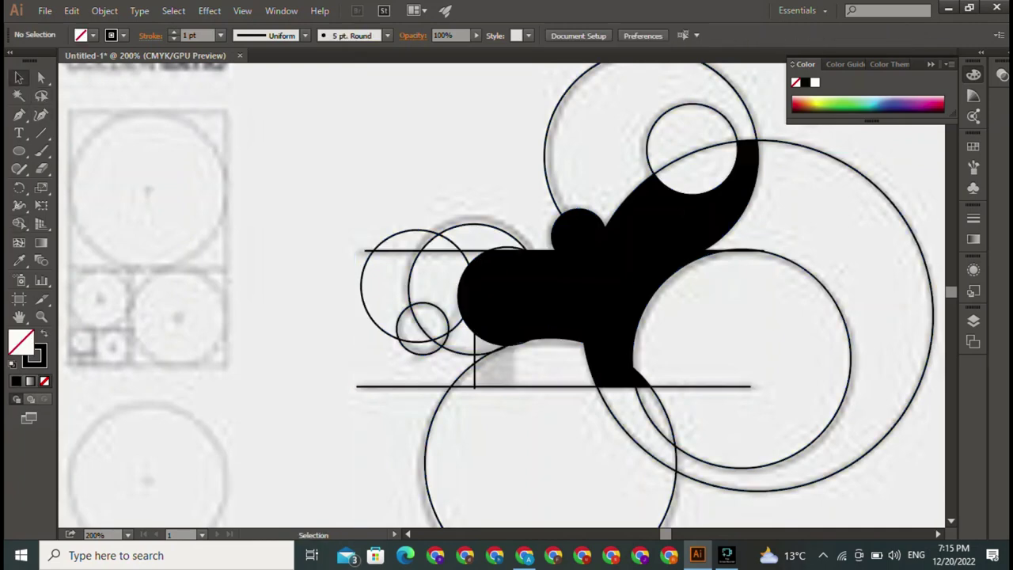
left_click(475, 358)
left_click(474, 372)
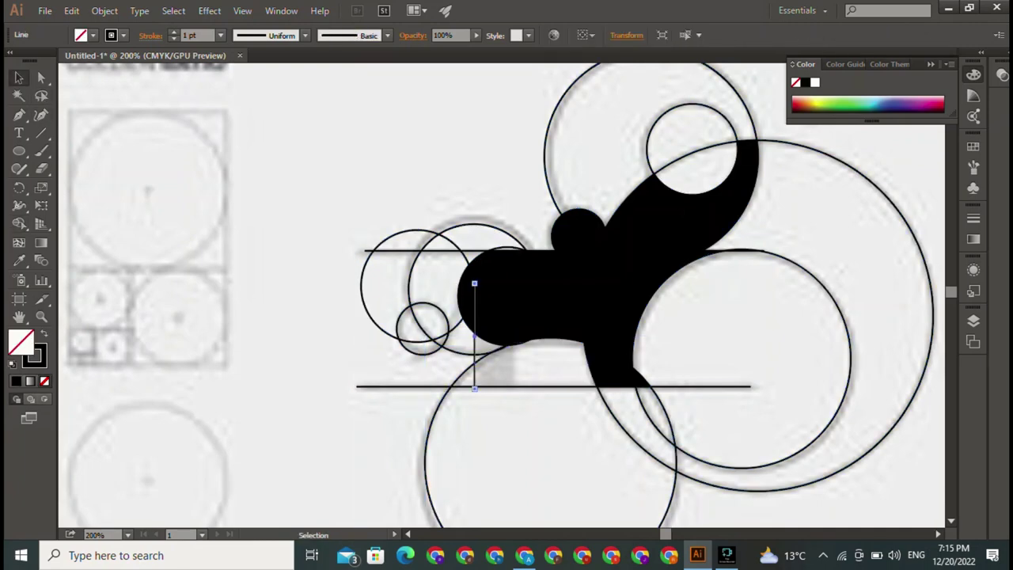
left_click_drag(474, 364, 514, 365)
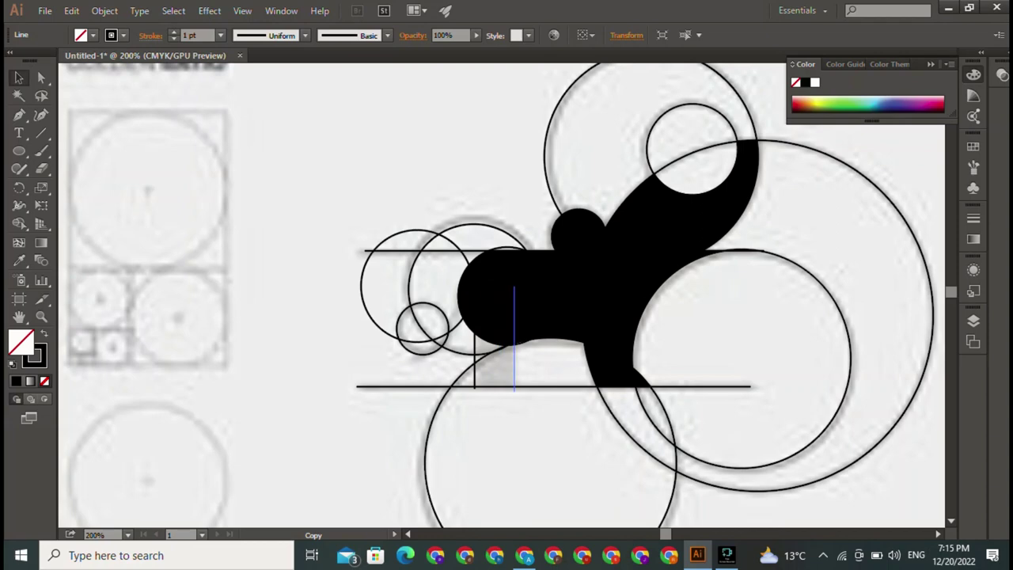
key("ctrl+a")
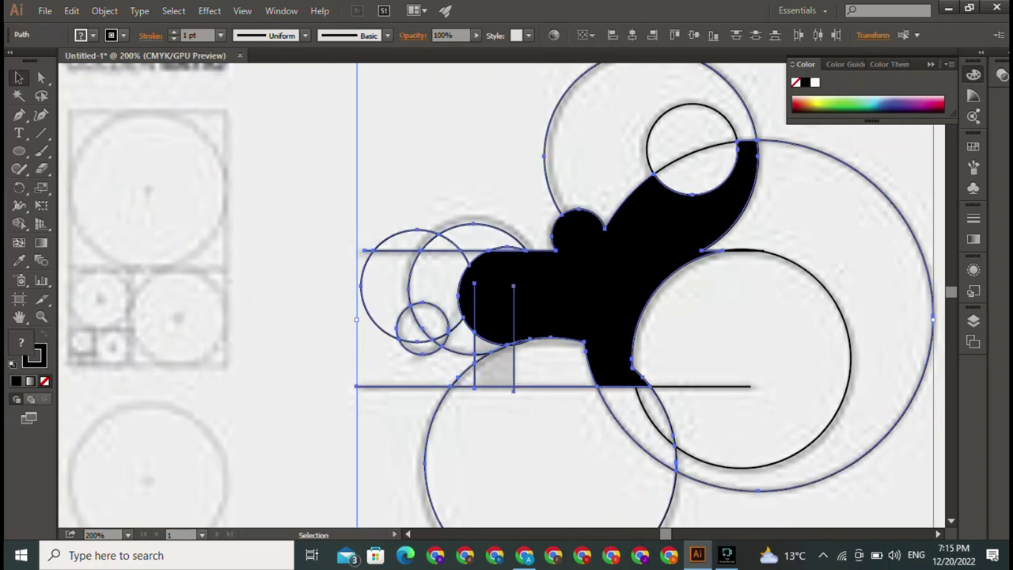
Step: Merge the strip between the two vertical lines into the body as a front leg
left_click(19, 223)
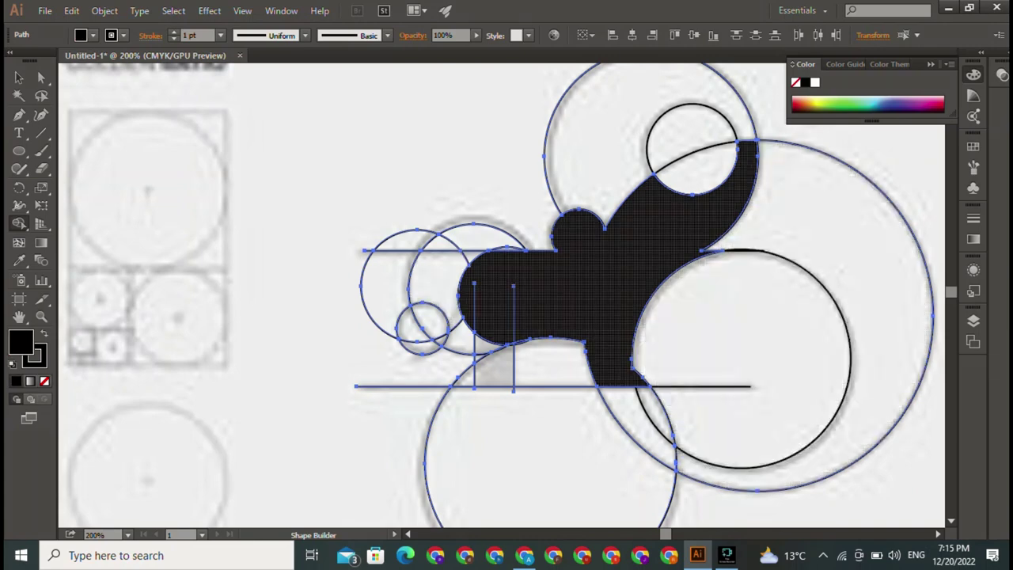
left_click_drag(554, 300, 494, 368)
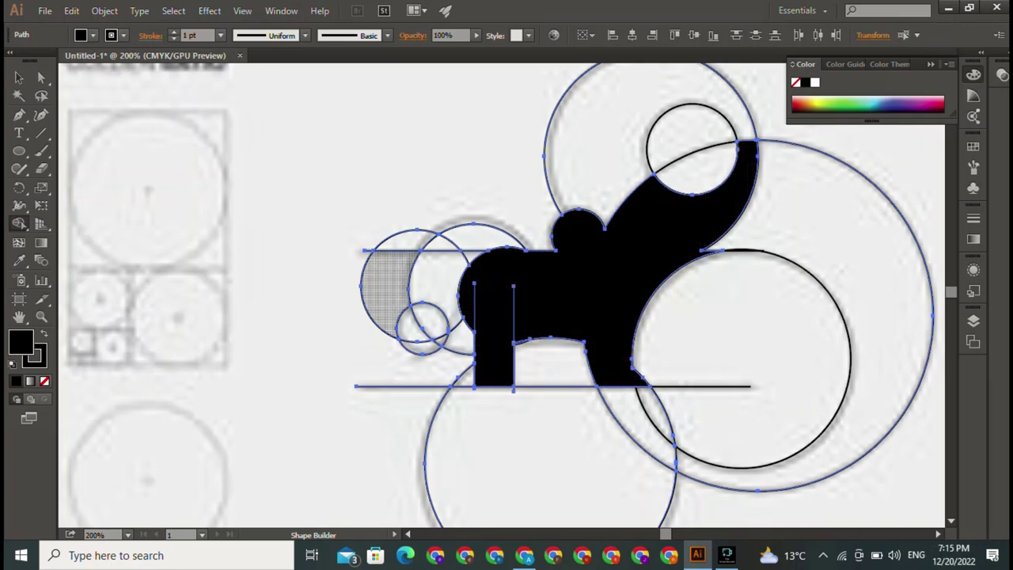
key("v")
key("ctrl+shift+a")
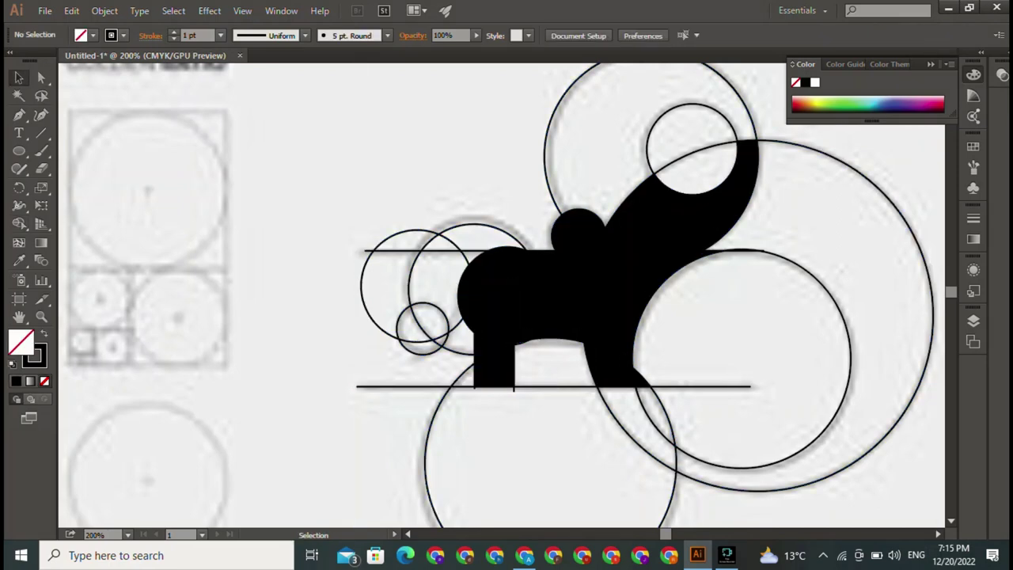
Step: Draw a 71 pt circle and place it above the head guide circles
key("l")
left_click_drag(141, 120, 248, 228)
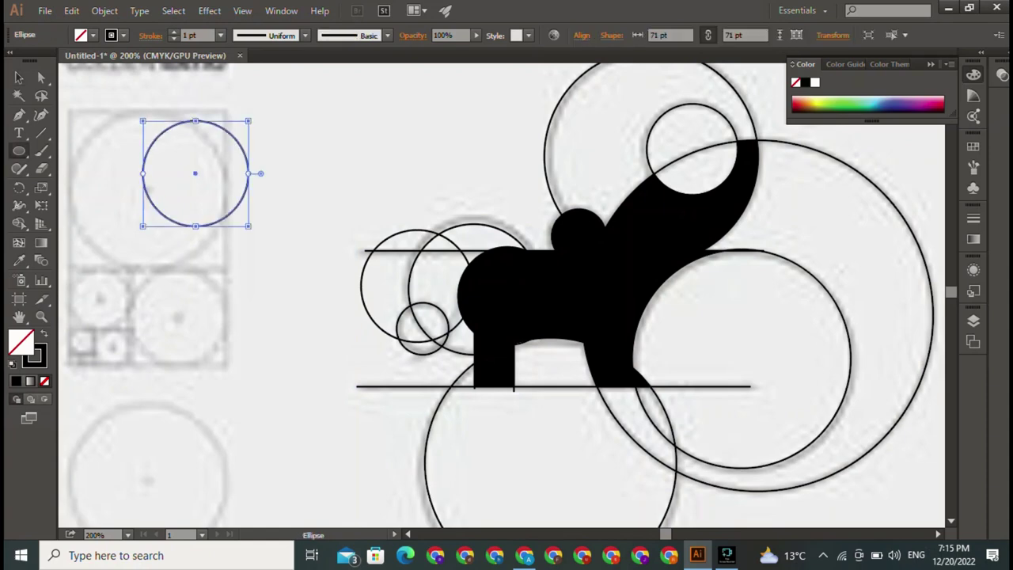
left_click_drag(246, 190, 444, 286)
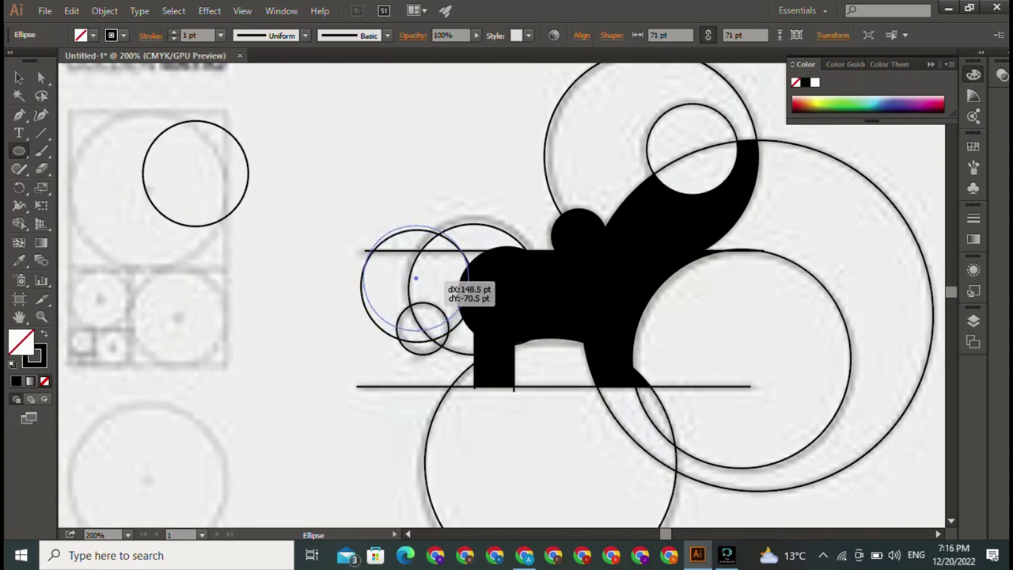
left_click_drag(442, 284, 416, 247)
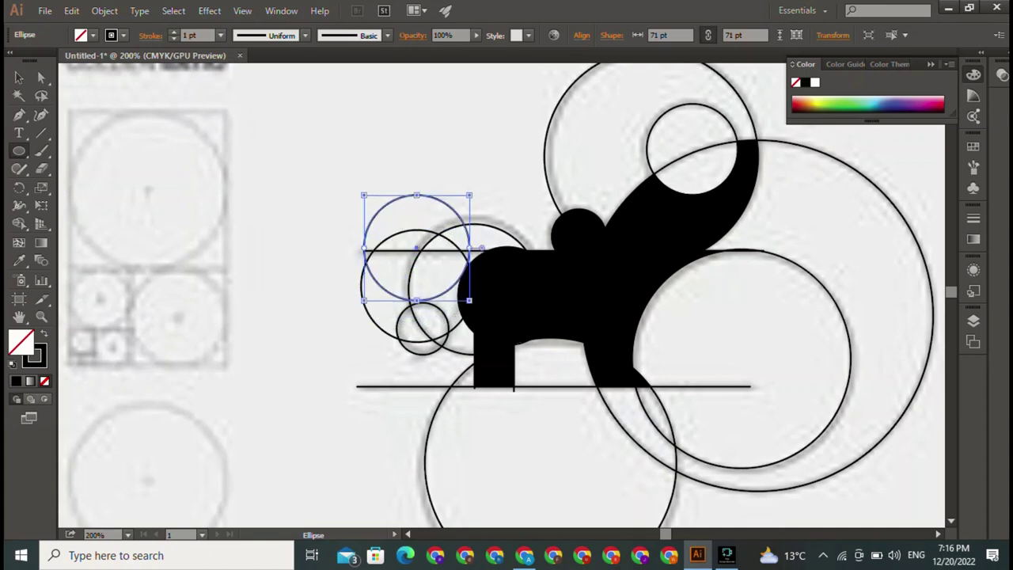
Step: Alt-drag a copy of the 71 pt circle down over the black head
key("v")
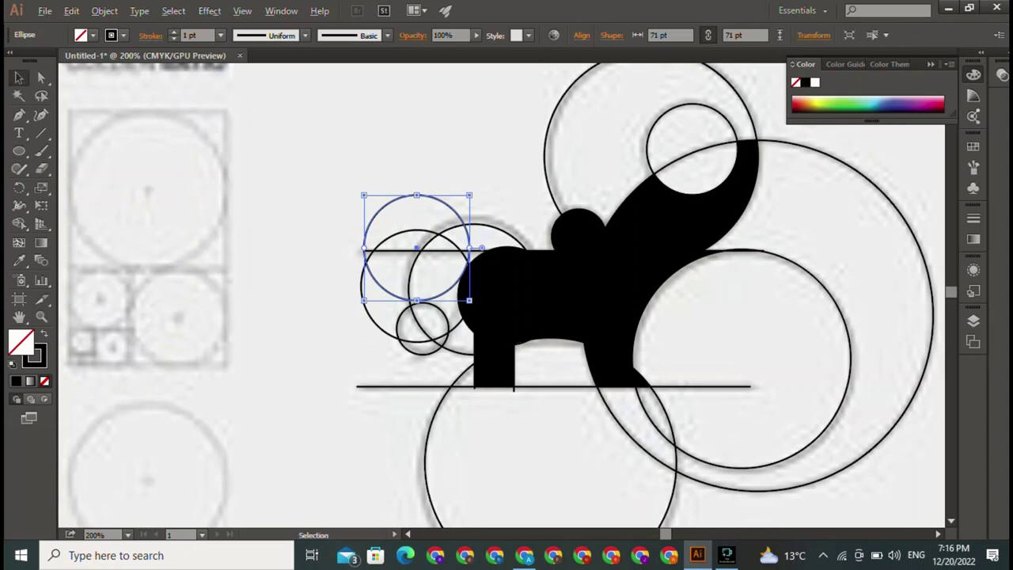
mouse_move(470, 248)
left_mouse_down()
mouse_move(451, 301)
mouse_move(558, 296)
left_mouse_up()
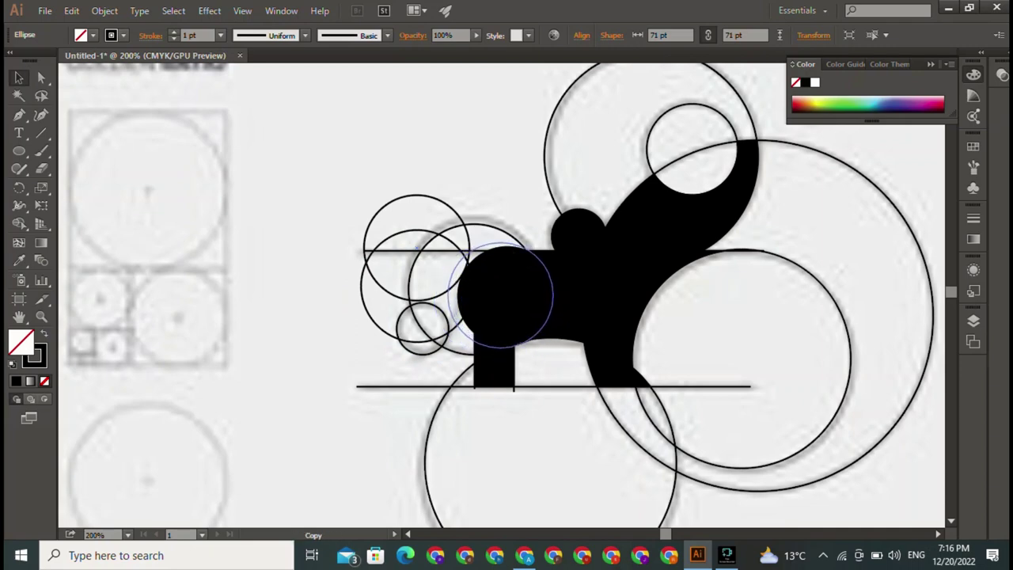
left_click_drag(558, 296, 558, 296)
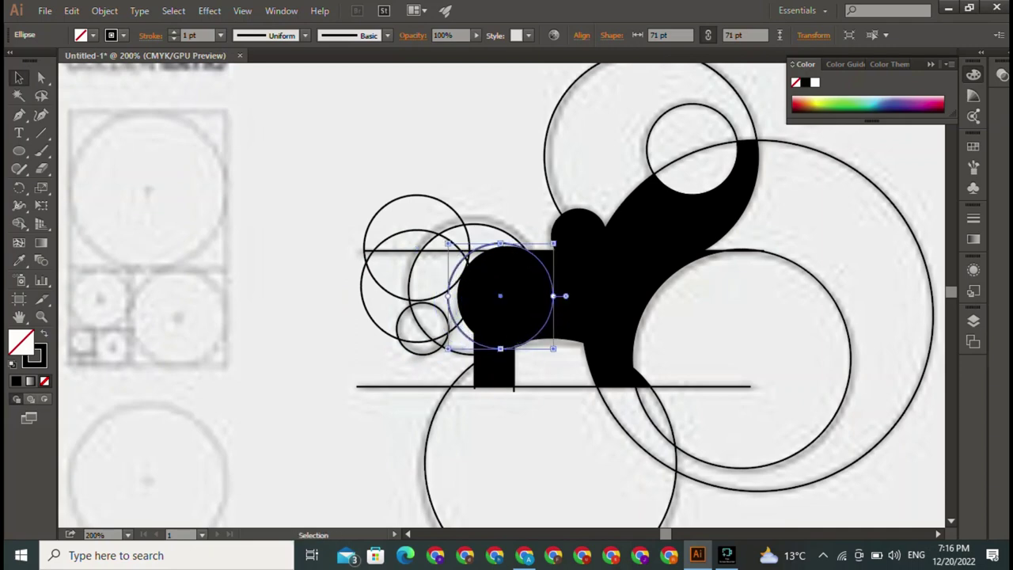
Step: Select all and use Shape Builder to merge the head circle regions, including the left sliver, into the silhouette
key("ctrl+a")
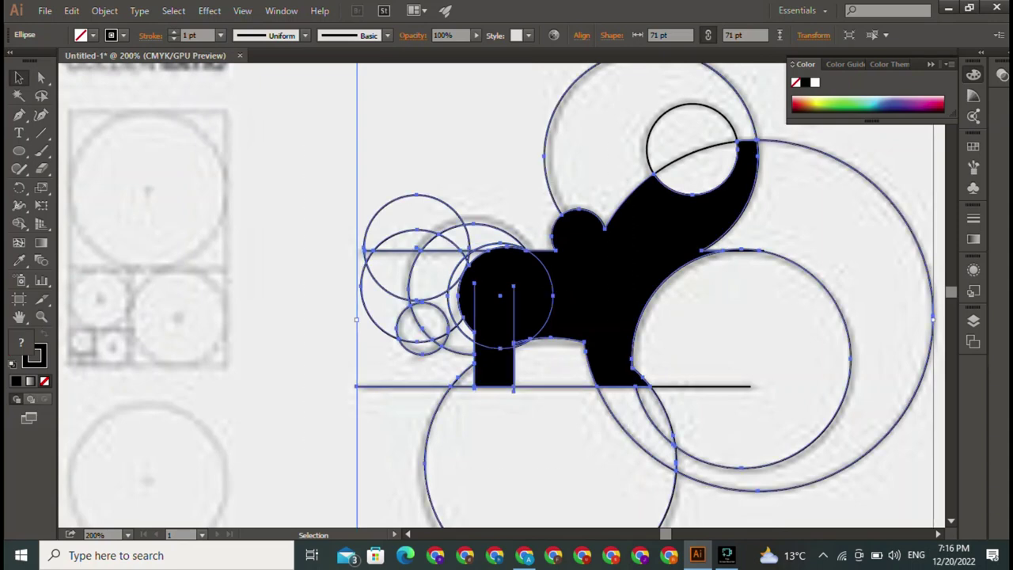
key("shift+m")
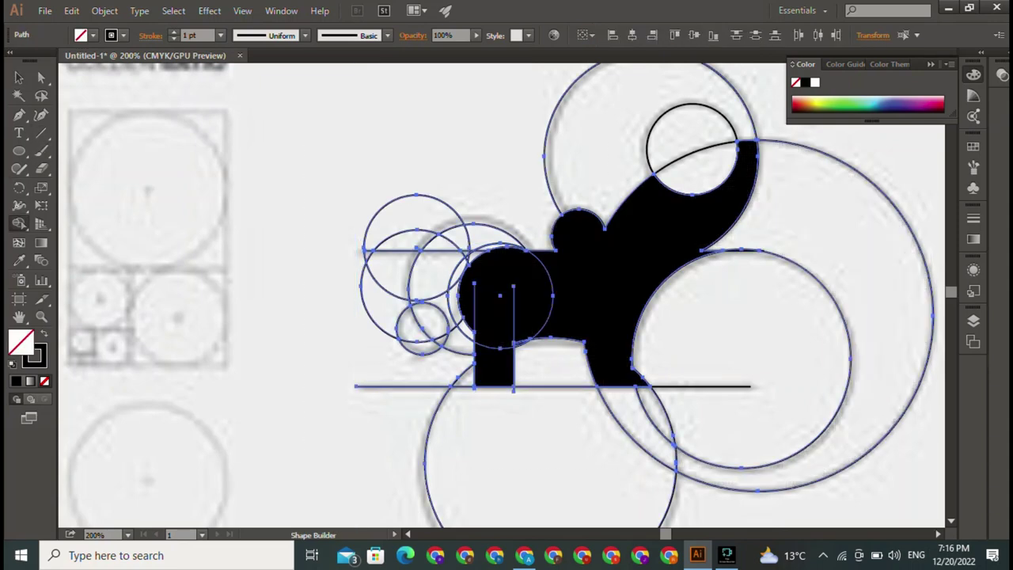
left_click(463, 273, "alt")
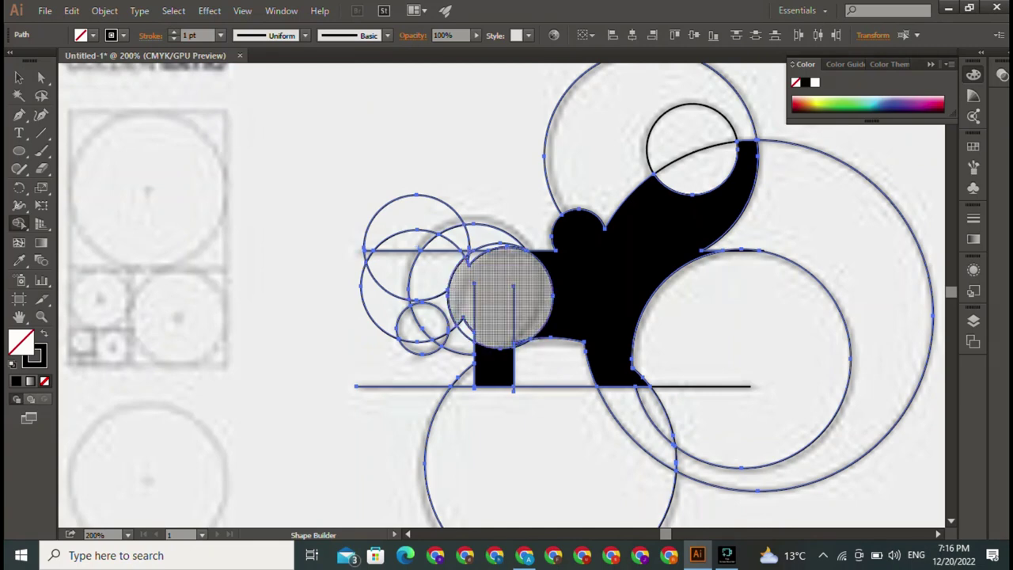
left_click(502, 296)
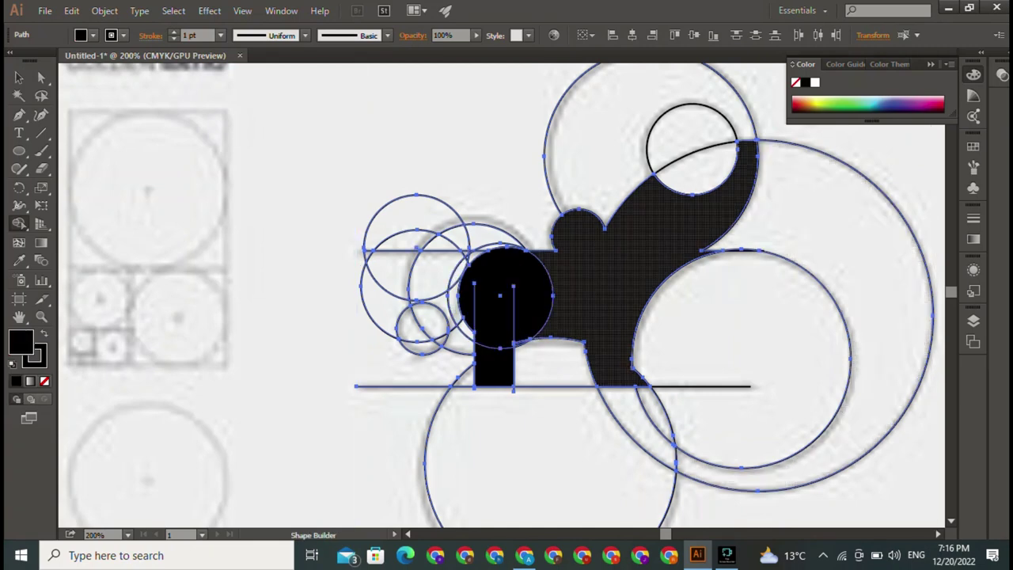
left_click(500, 296)
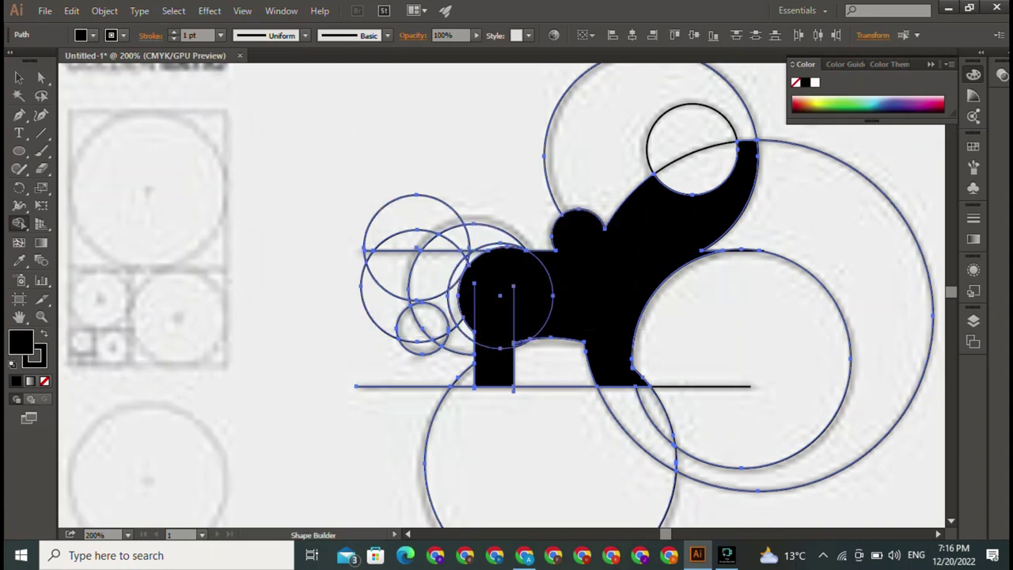
left_click(459, 289)
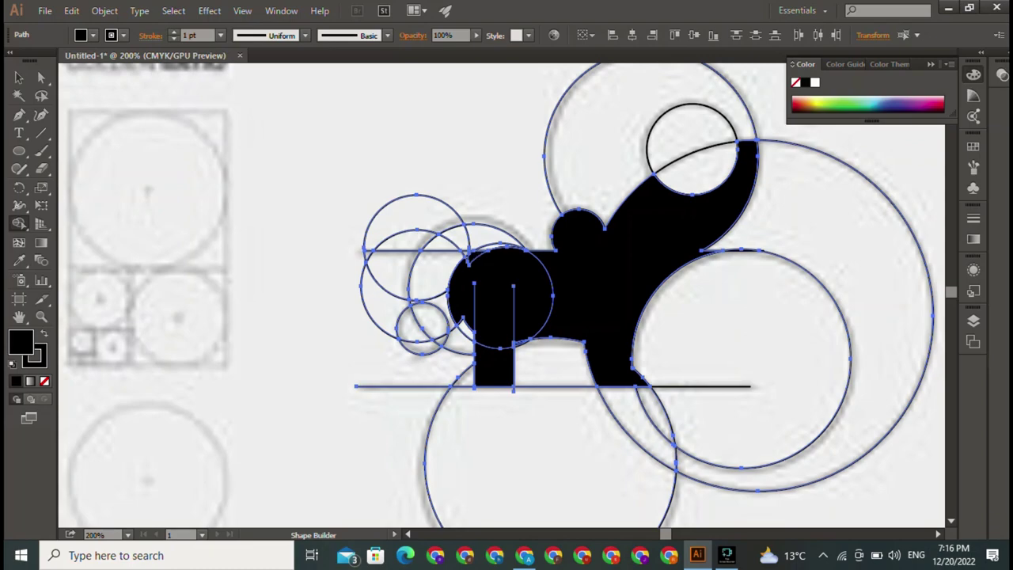
Step: Undo the last head merge and fill the lens region left of the head black
scroll(504, 296, "up", 2)
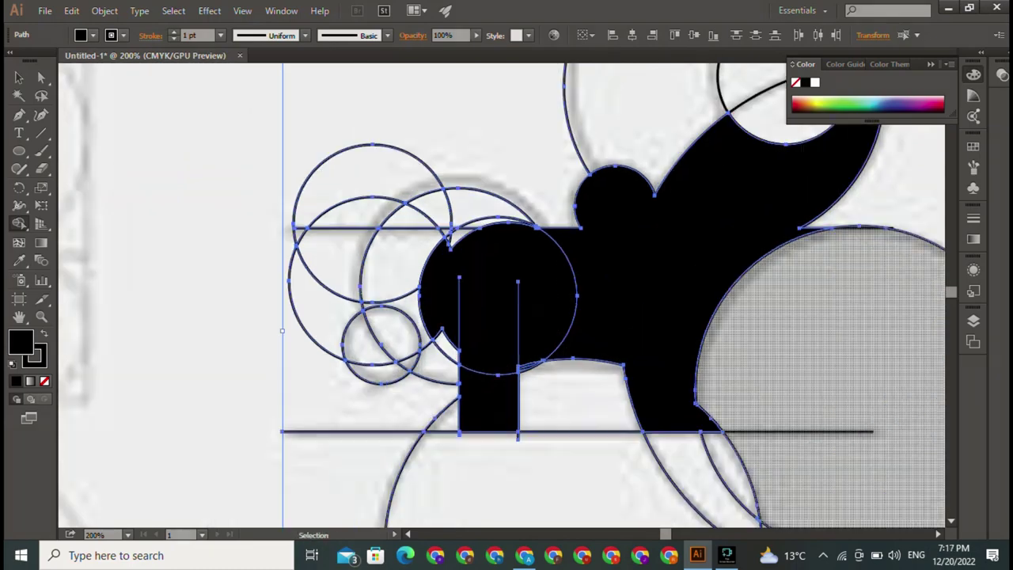
scroll(505, 296, "up", 2)
scroll(504, 296, "up", 1)
left_click_drag(505, 296, 675, 506)
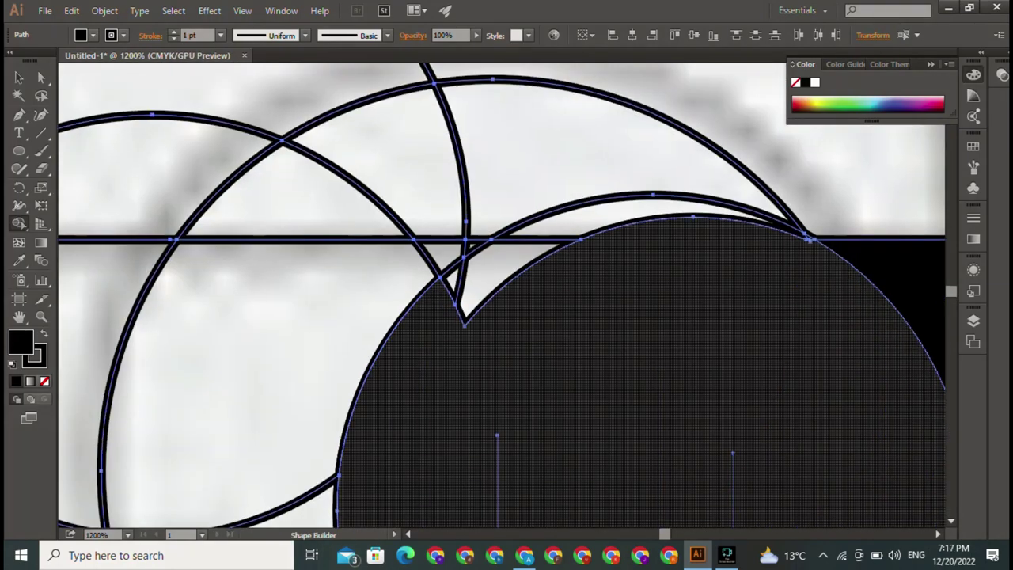
key("space")
key("ctrl+z")
left_click_drag(424, 492, 332, 277)
left_click(297, 341)
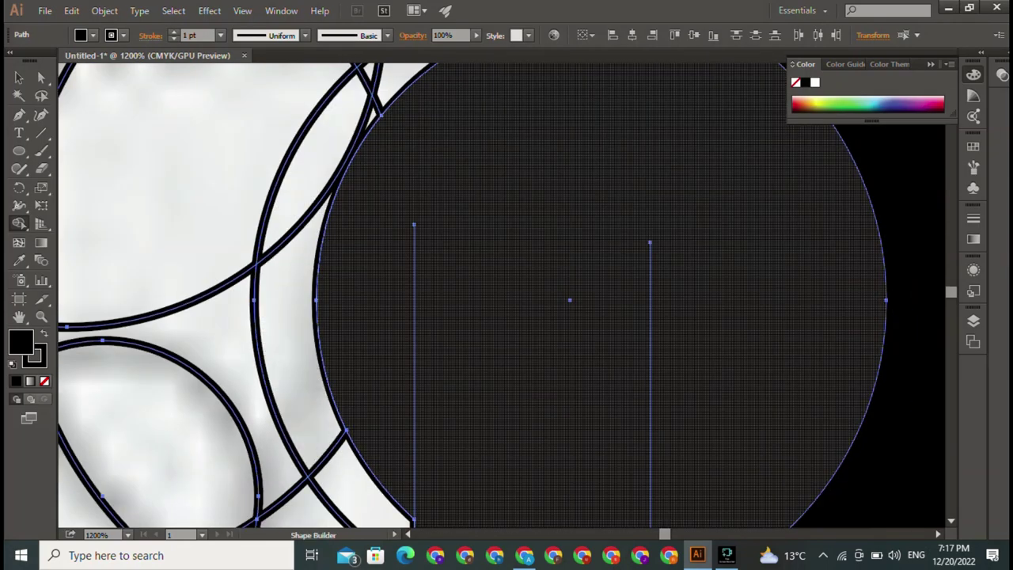
key("v")
Step: Nudge the arc left of the head circle right, then merge the lens region into the head circle
scroll(477, 296, "left", 1)
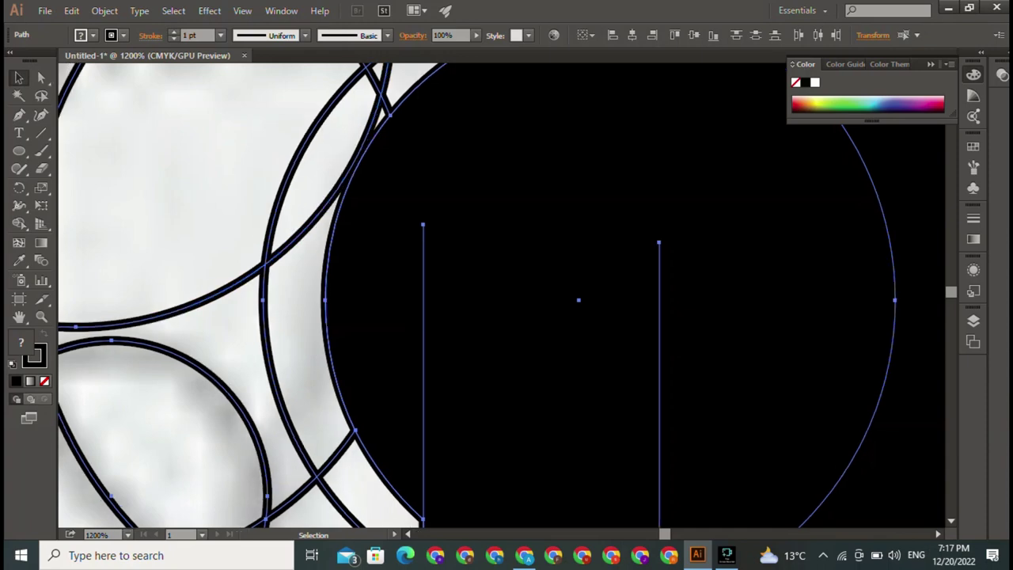
key("ctrl+shift+a")
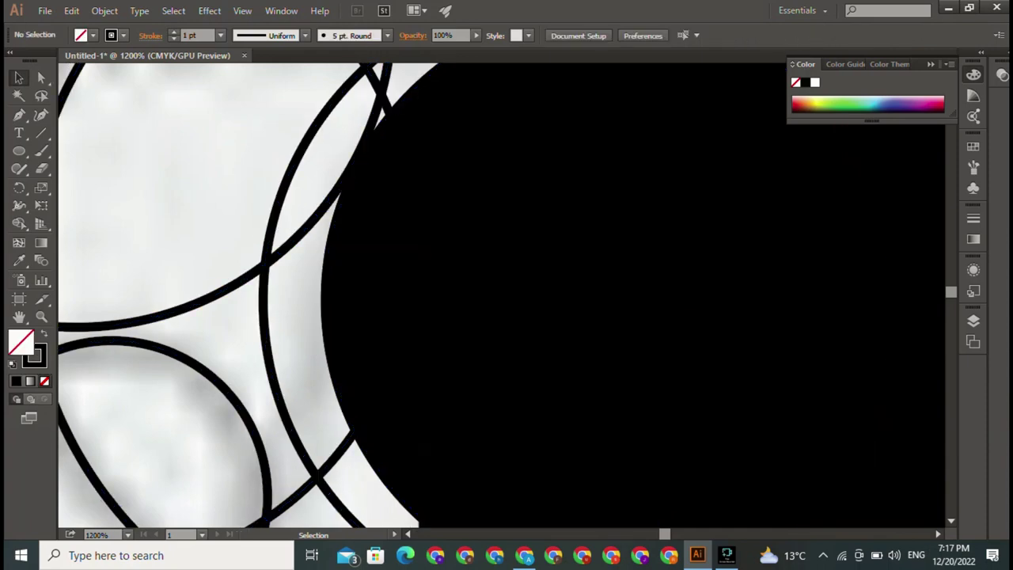
left_click(261, 263)
key("Right")
key("Right")
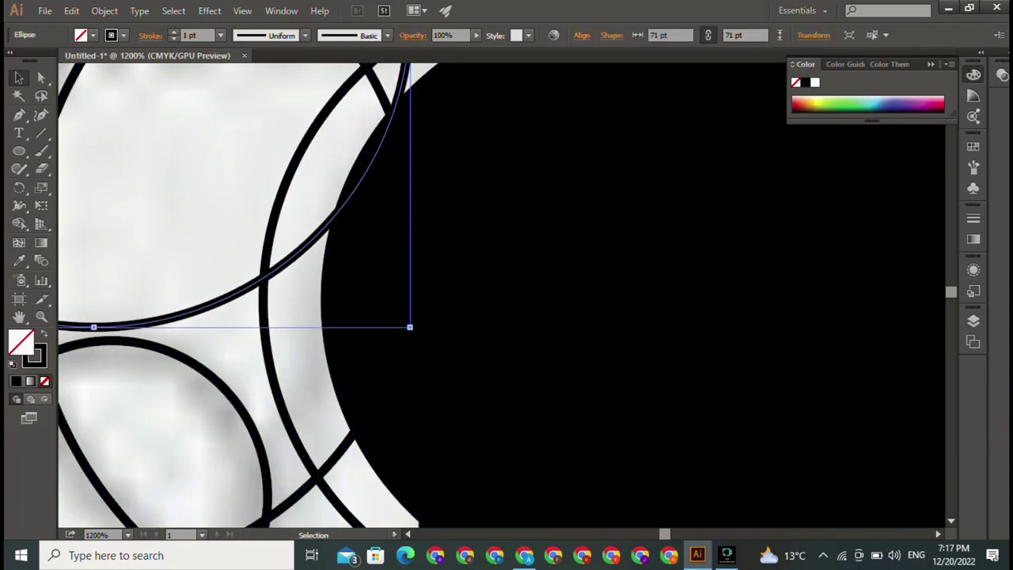
left_click(326, 301)
key("ctrl+a")
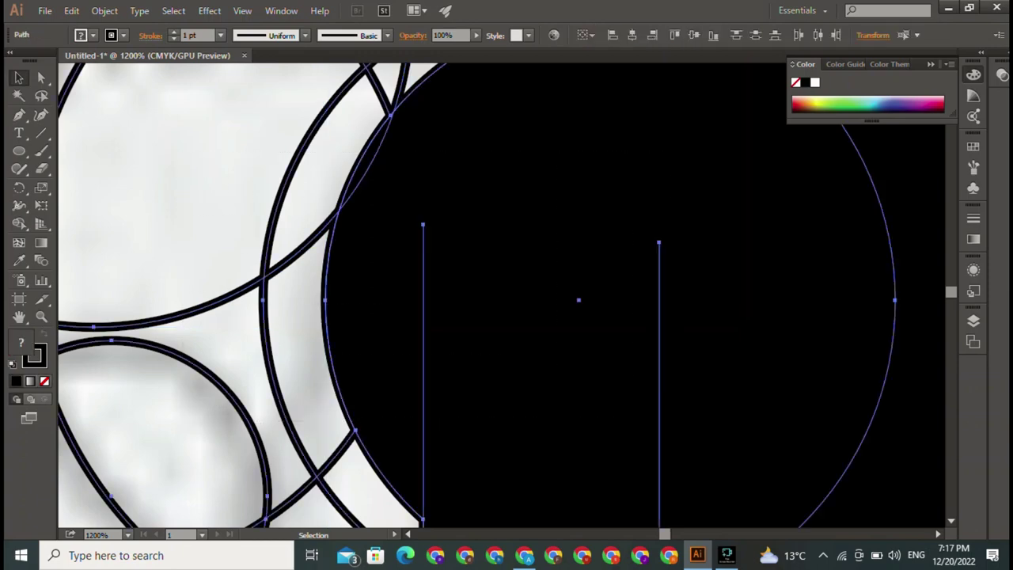
key("shift+m")
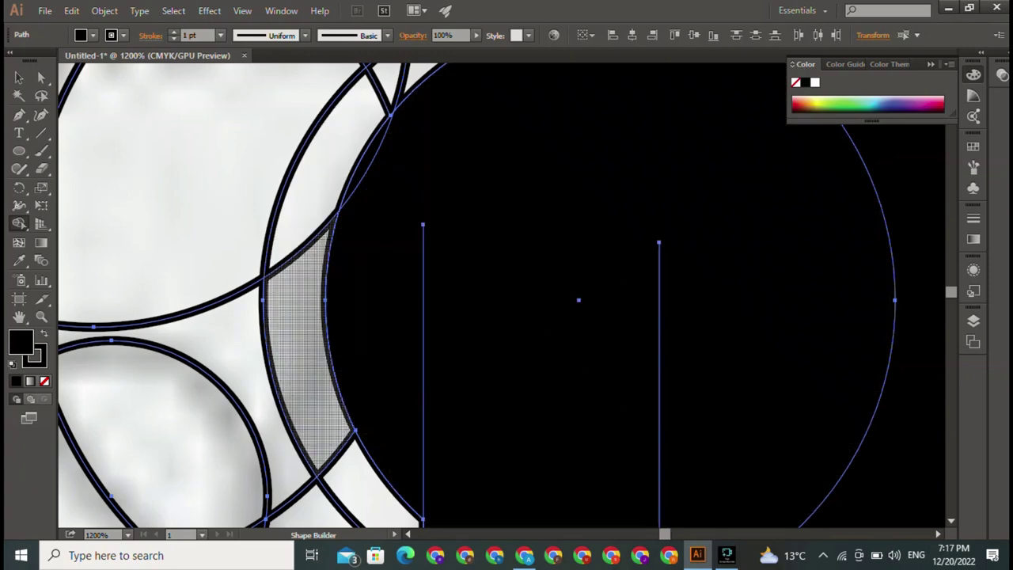
left_click_drag(294, 349, 474, 332)
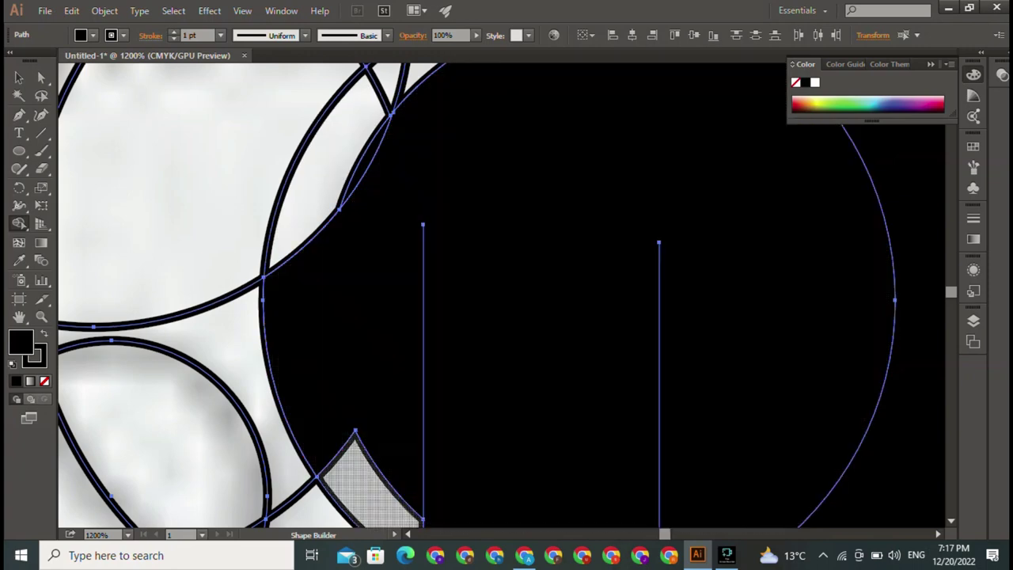
Step: Merge the sliver at the head circle's top into the head, deselect, and zoom out
scroll(507, 293, "down", 5)
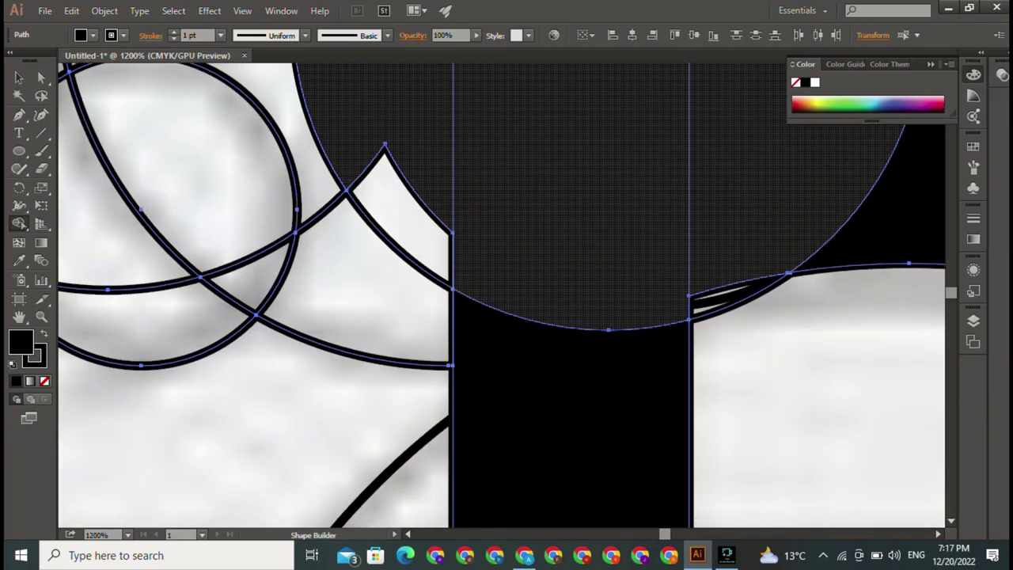
scroll(507, 293, "up", 4)
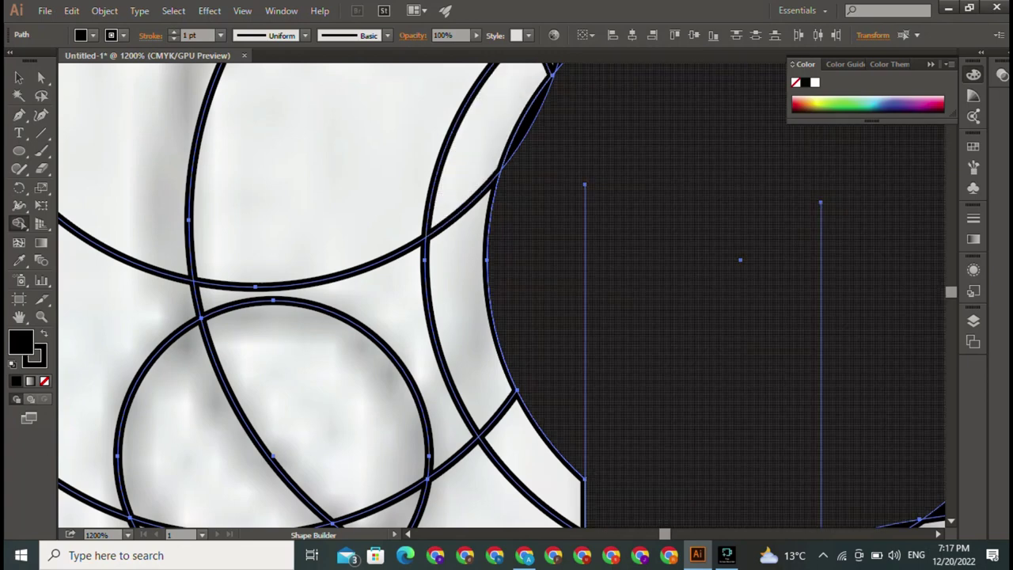
mouse_move(673, 396)
left_mouse_down()
mouse_move(518, 155)
mouse_move(520, 191)
left_mouse_up()
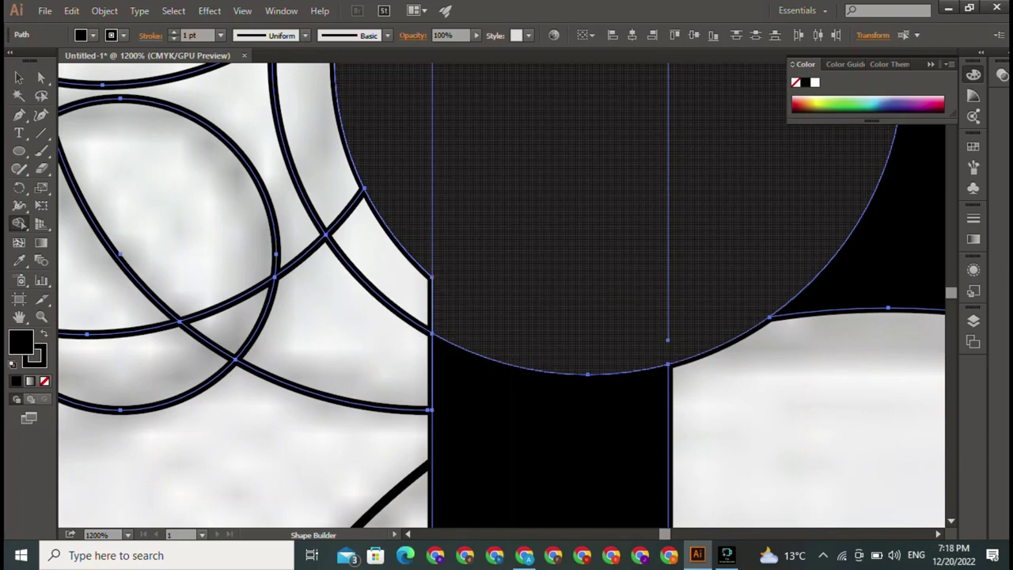
mouse_move(520, 191)
left_mouse_down()
mouse_move(270, 183)
mouse_move(370, 332)
mouse_move(438, 480)
left_mouse_up()
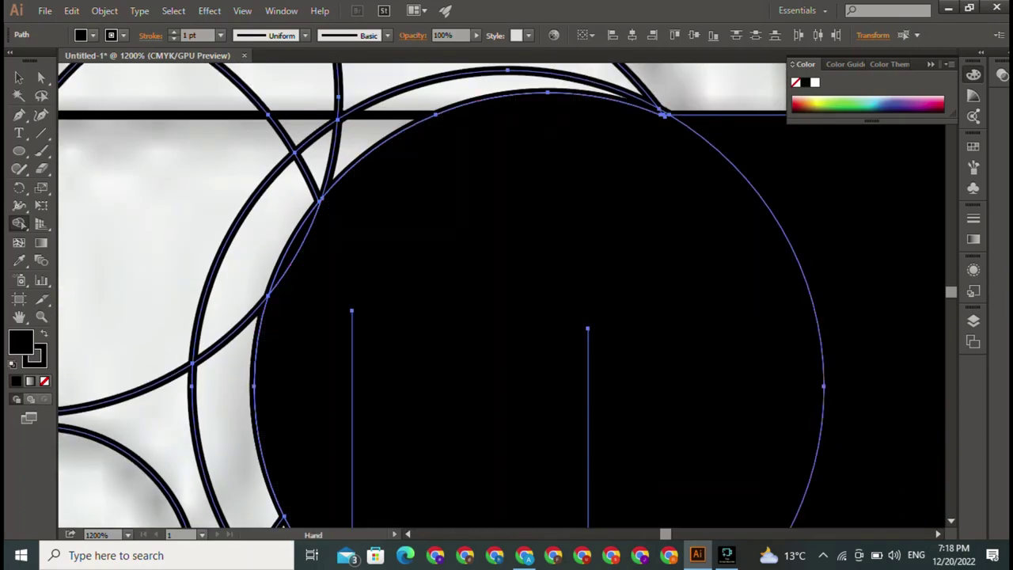
mouse_move(538, 317)
left_mouse_down()
mouse_move(434, 372)
mouse_move(444, 444)
left_mouse_up()
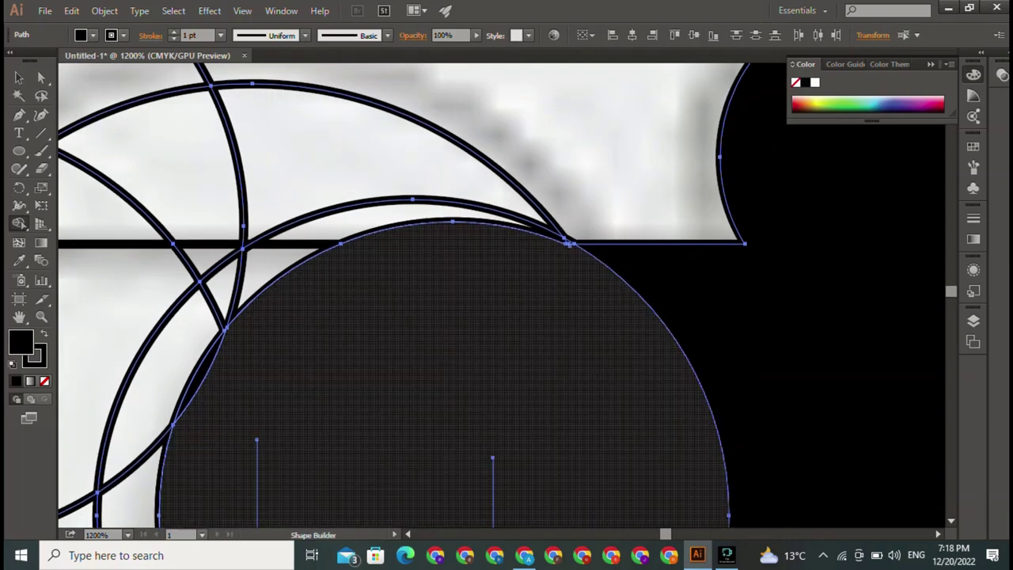
scroll(523, 204, "up", 3)
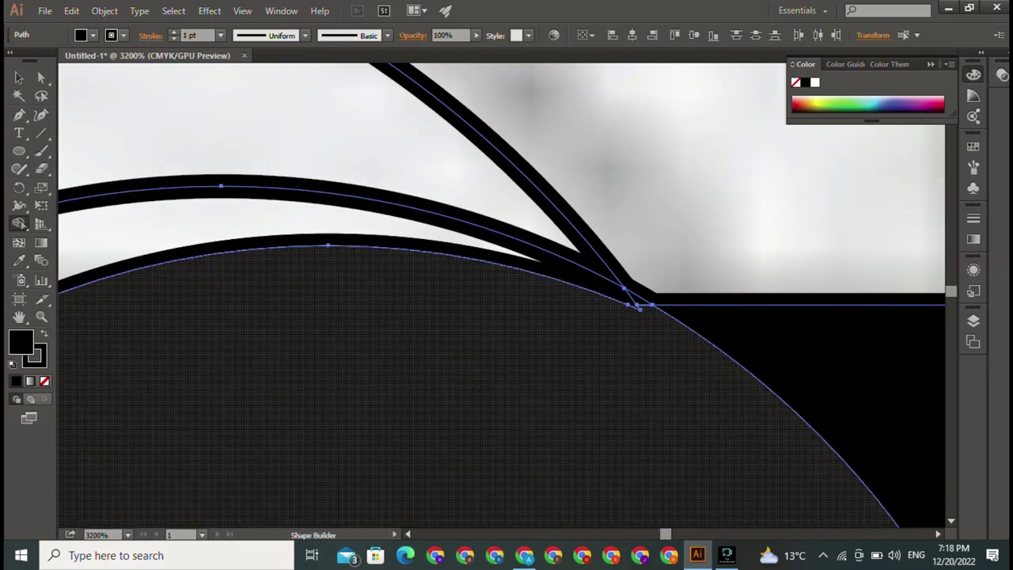
left_click_drag(329, 269, 237, 215)
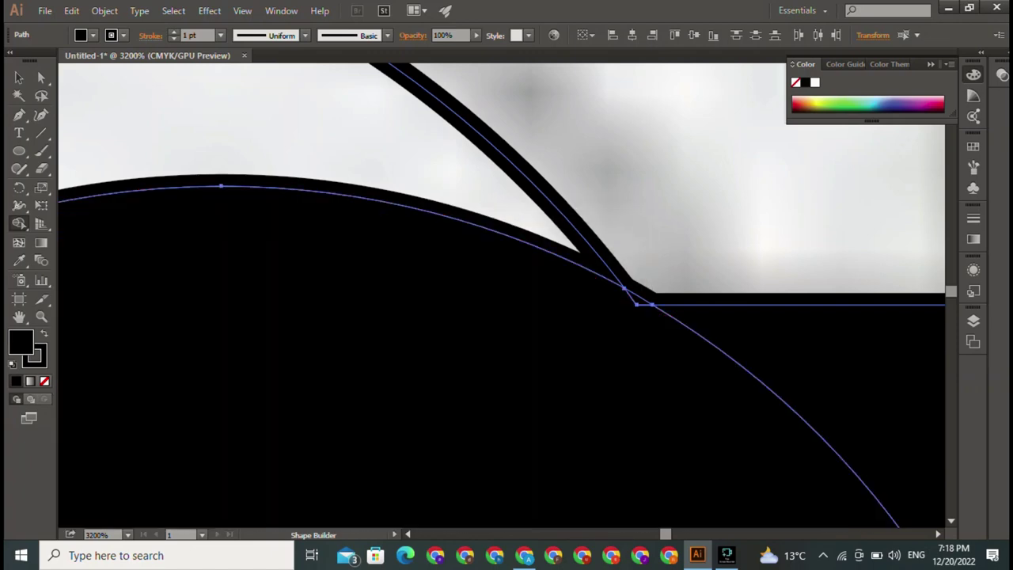
key("v")
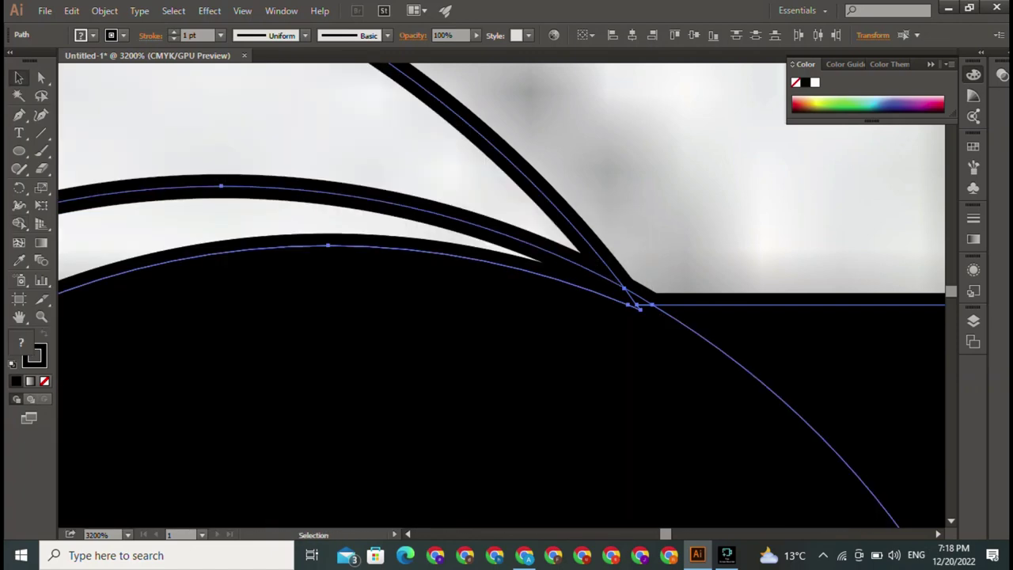
key("ctrl+shift+a")
key("ctrl+minus")
Step: Select all and use Shape Builder to merge the front-leg rectangle into the body
key("ctrl+minus")
key("ctrl+minus")
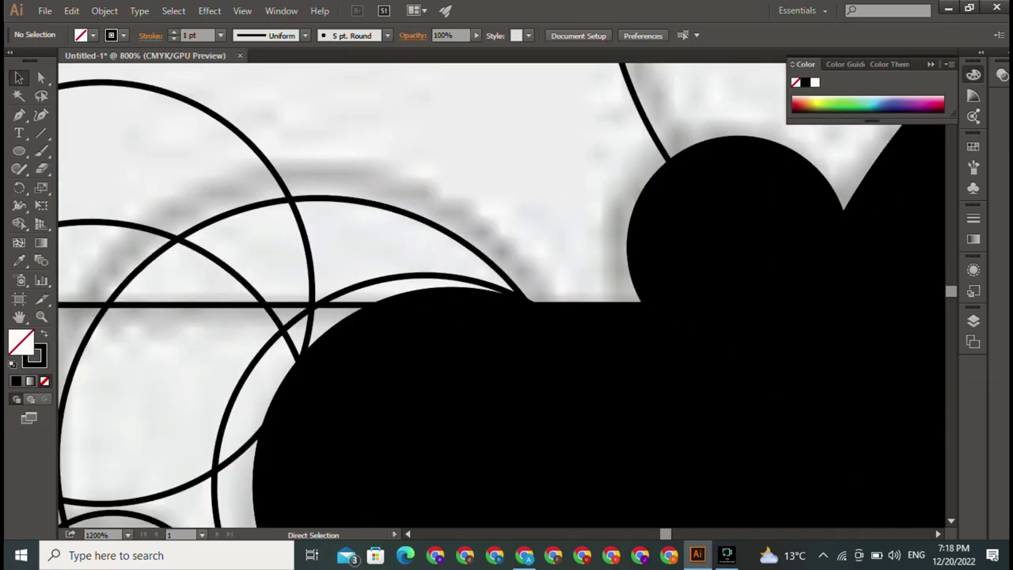
key("ctrl+minus")
key("ctrl+minus")
key("ctrl+minus")
key("ctrl+minus")
key("ctrl+minus")
left_click(479, 341)
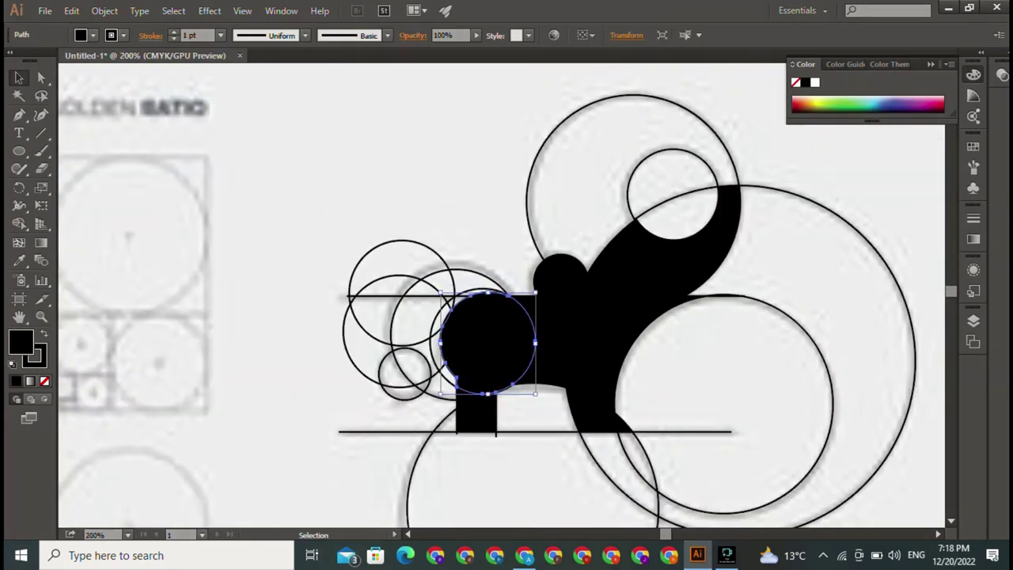
left_click(649, 261)
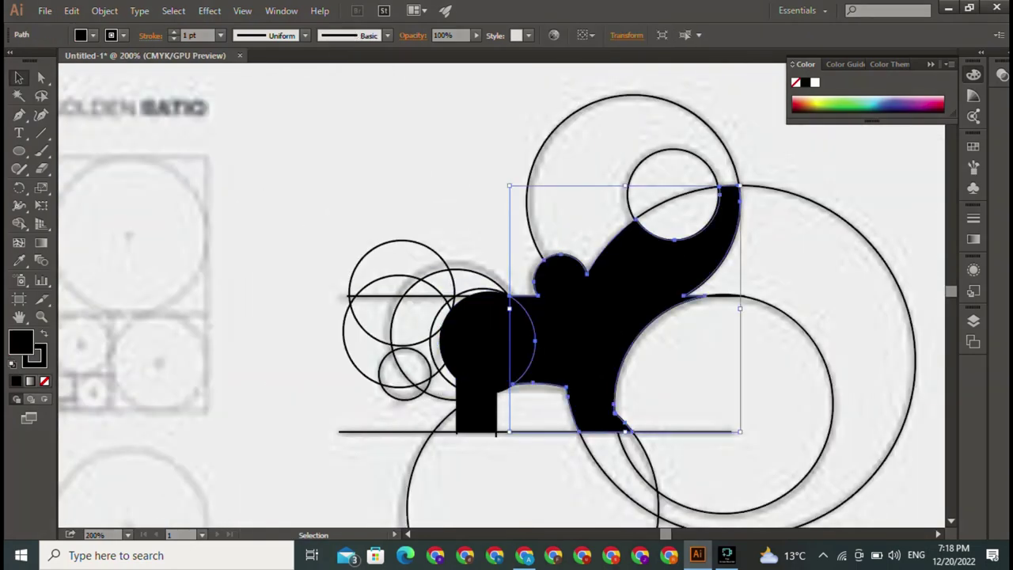
left_click(479, 340)
left_click(649, 261)
scroll(538, 316, "down", 2)
key("ctrl+a")
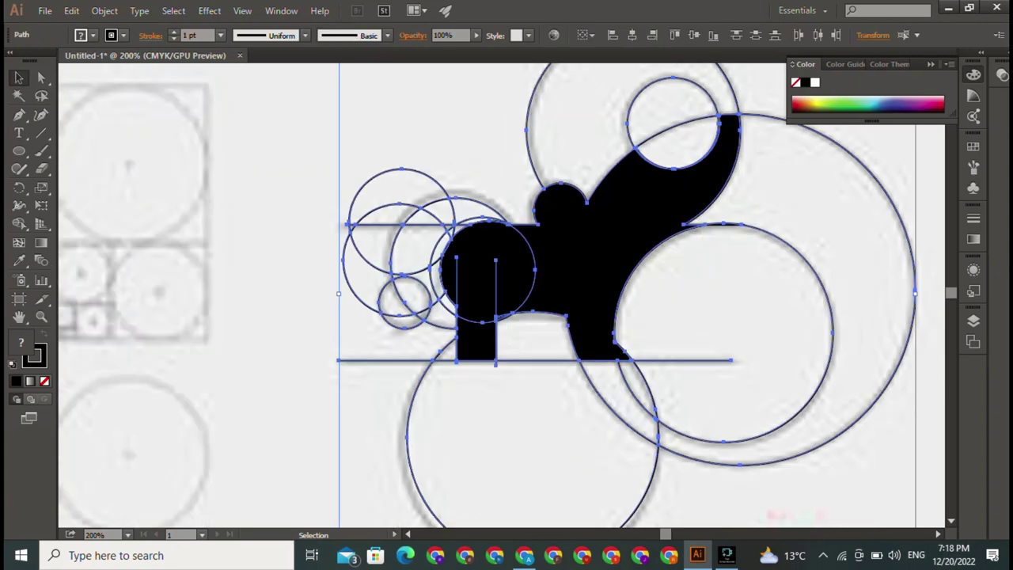
left_click(18, 223)
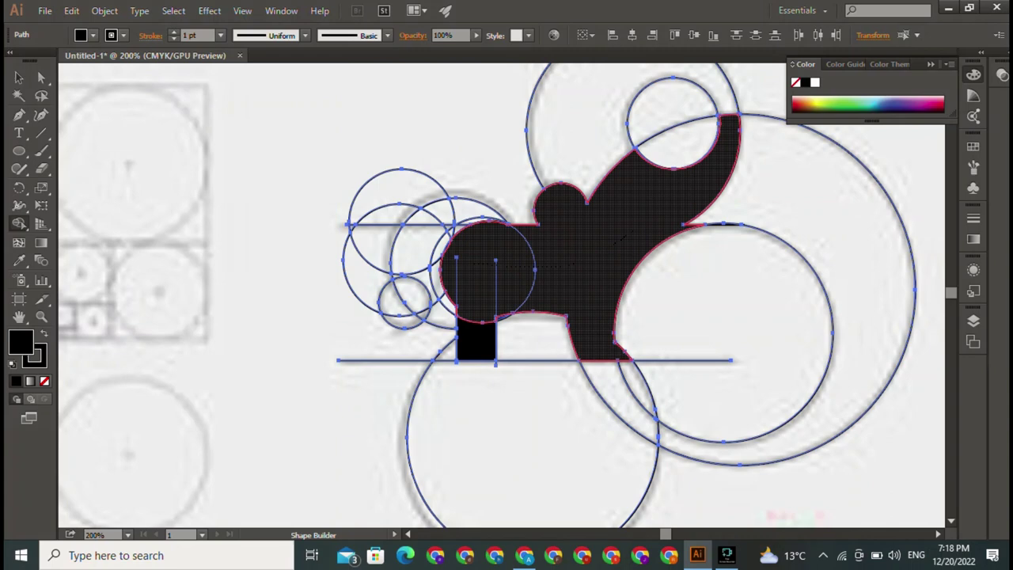
left_click_drag(619, 237, 477, 340)
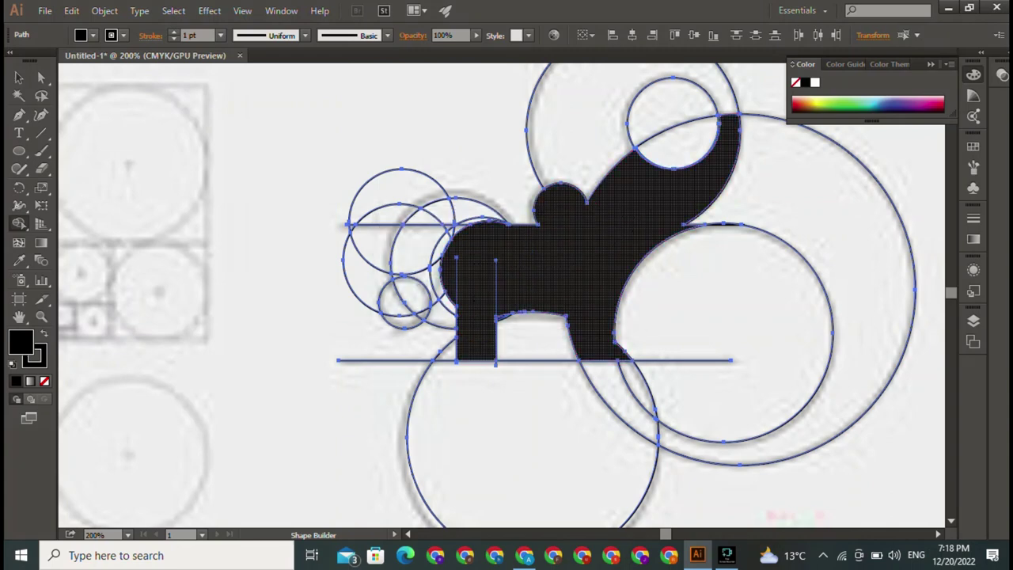
Step: Move the black elephant down and left, away from the construction circles
key("v")
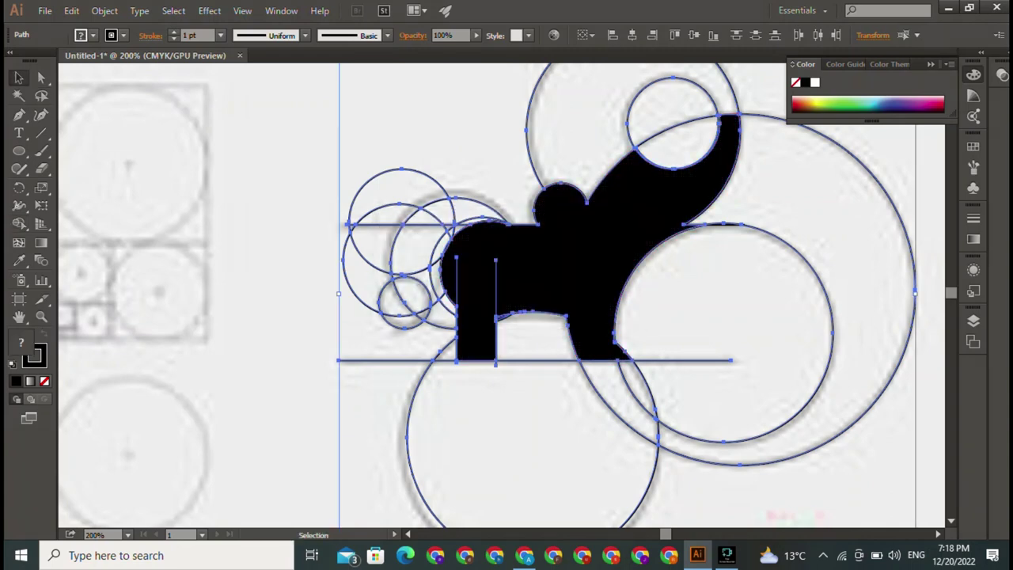
left_click(338, 158)
mouse_move(554, 261)
left_mouse_down()
mouse_move(171, 356)
mouse_move(59, 441)
left_mouse_up()
Step: Move the elephant clear of the guide circles and pan it into the centre of the view
left_click_drag(320, 149, 443, 341)
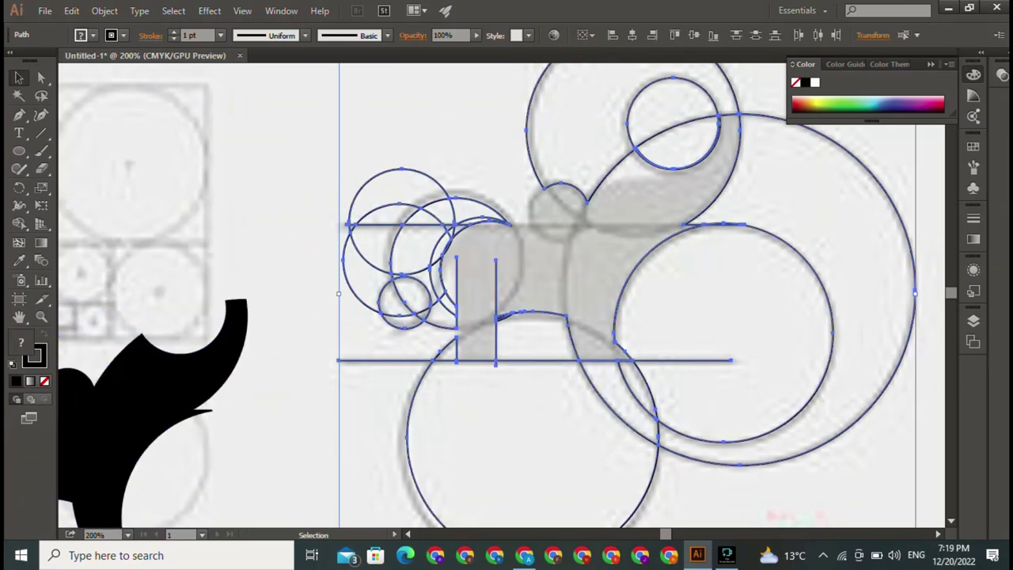
key("ctrl+shift+a")
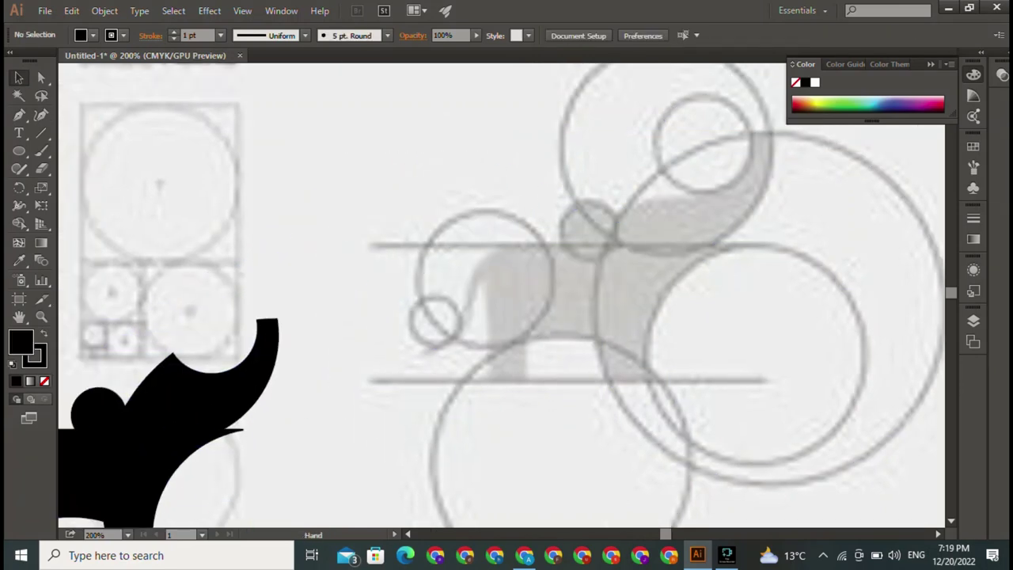
left_click_drag(317, 356, 763, 272)
mouse_move(554, 317)
left_mouse_down()
mouse_move(710, 211)
mouse_move(360, 273)
mouse_move(808, 238)
mouse_move(467, 238)
mouse_move(669, 230)
mouse_move(545, 264)
mouse_move(612, 319)
mouse_move(521, 240)
left_mouse_up()
left_click(673, 246)
key("ctrl+shift+a")
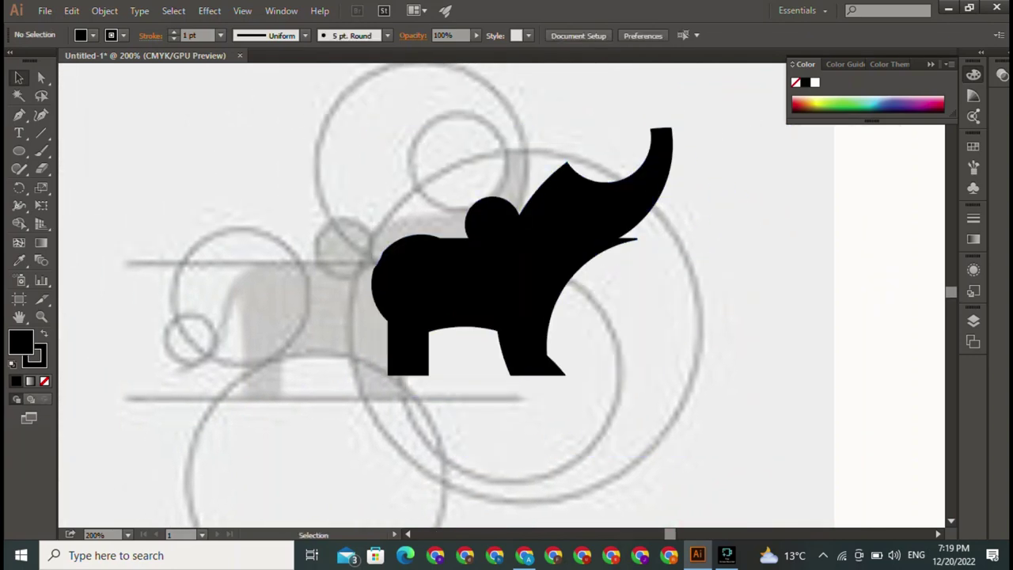
key("ctrl+a")
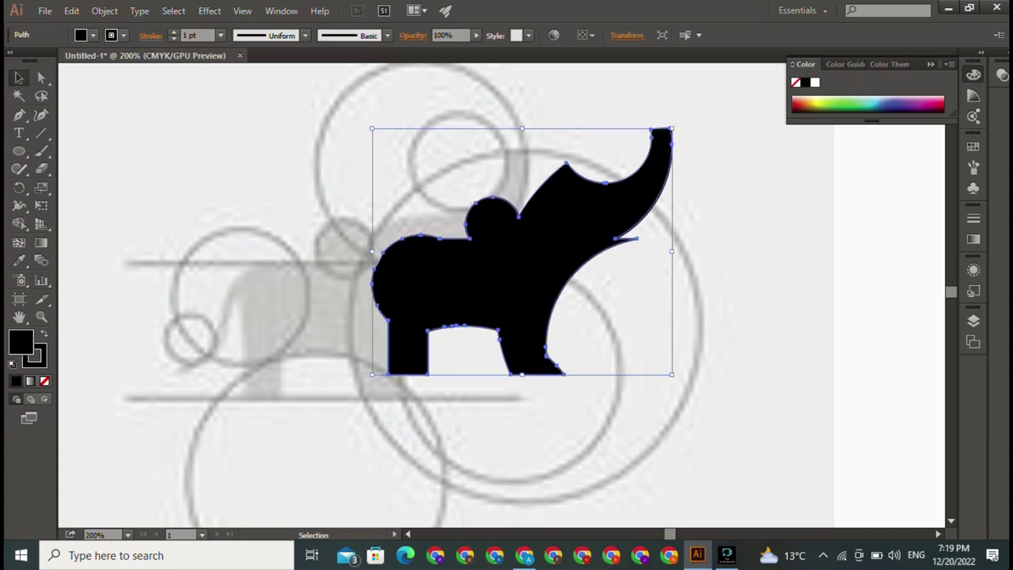
key("a")
key("ctrl+shift+a")
Step: Start the Pen outline at the trunk's top corners, then add the tip corner and spike point
key("v")
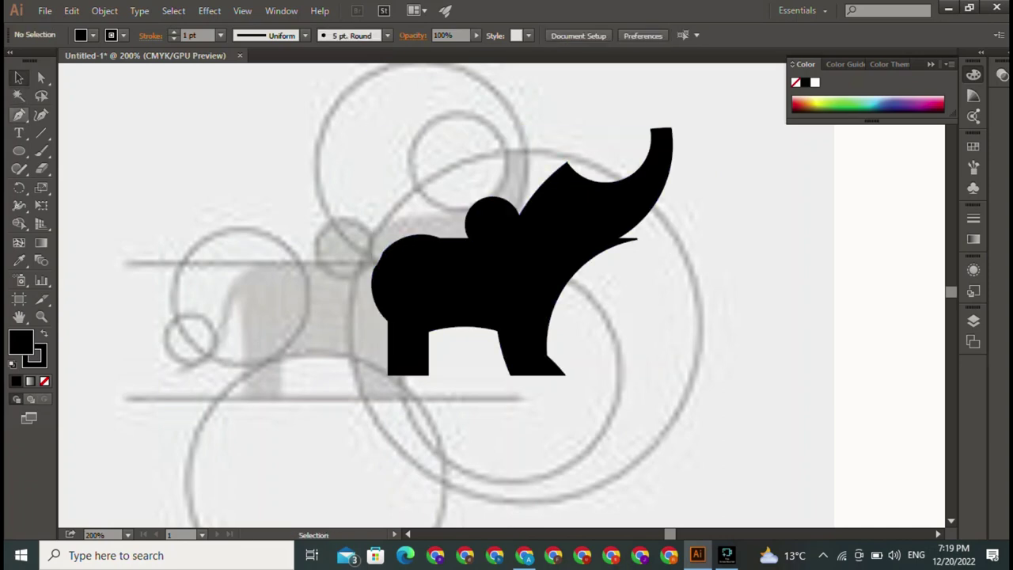
key("p")
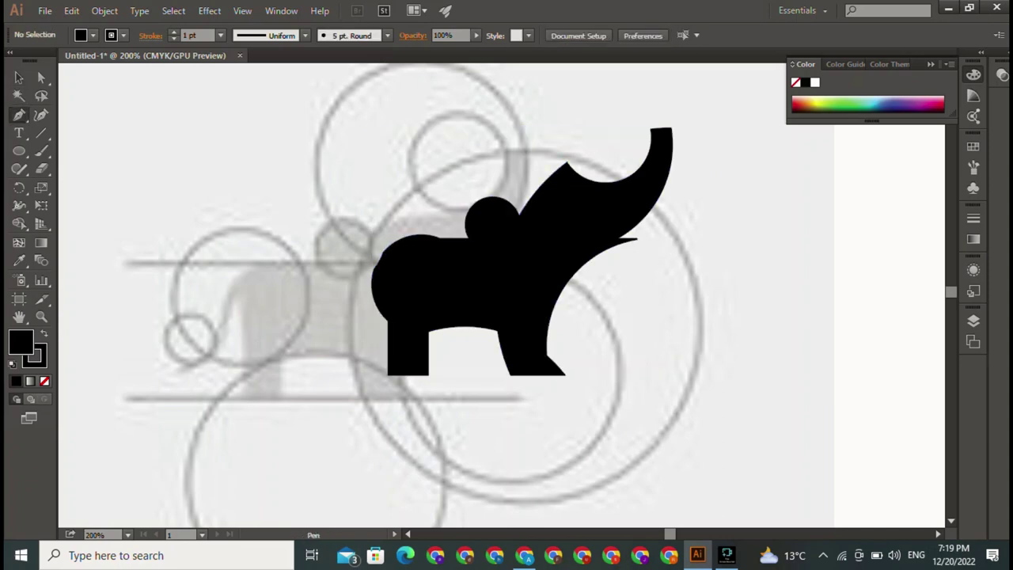
scroll(650, 107, "up", 5)
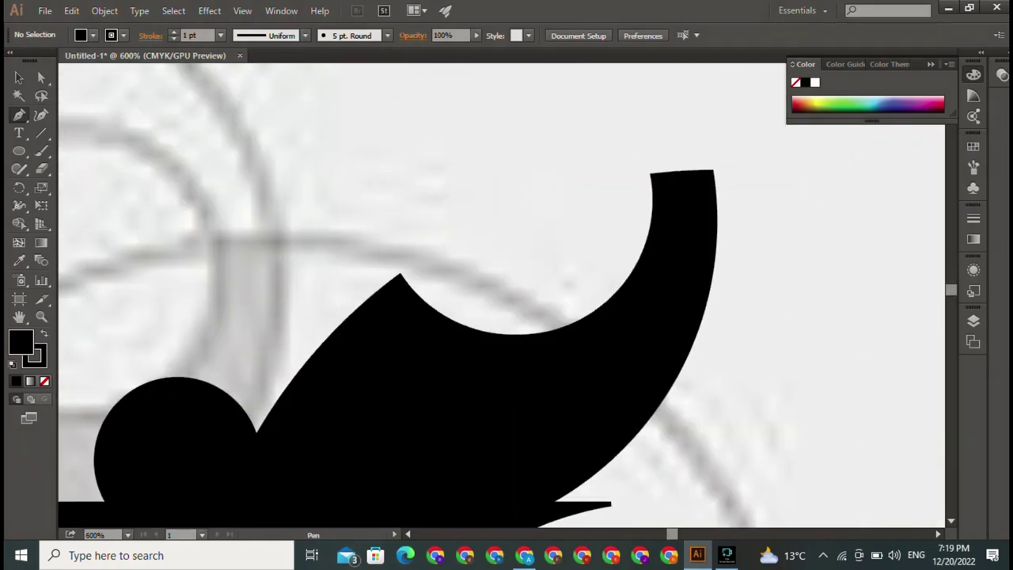
left_click(649, 173)
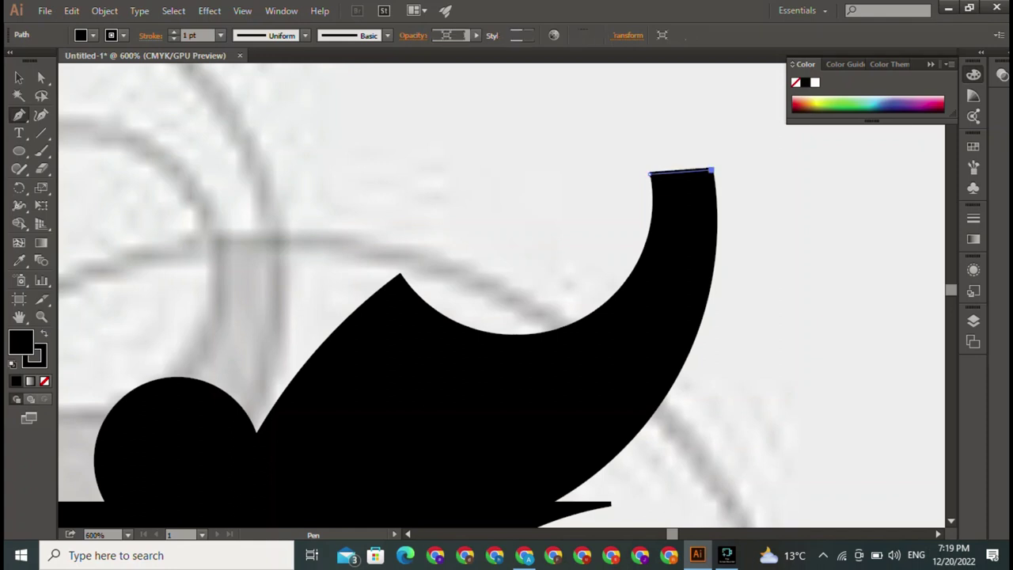
left_click(713, 170)
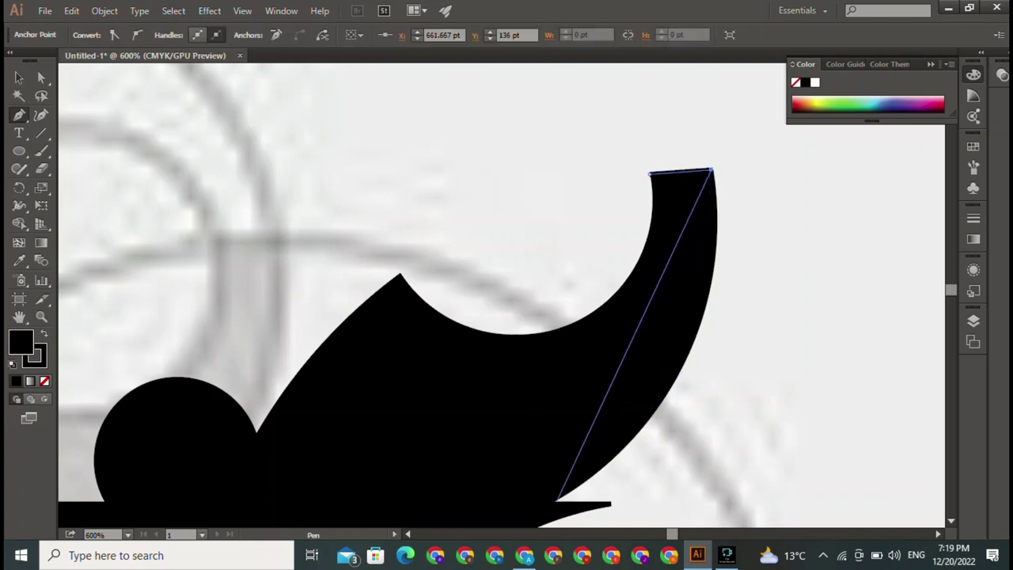
left_click(554, 498)
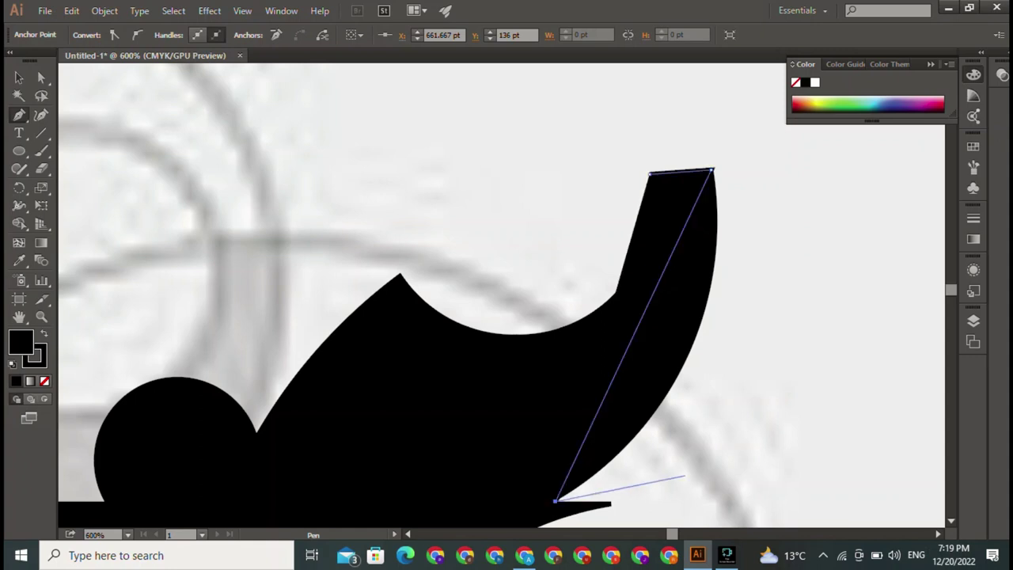
scroll(678, 475, "down", 5)
scroll(679, 475, "left", 3)
left_click(676, 249)
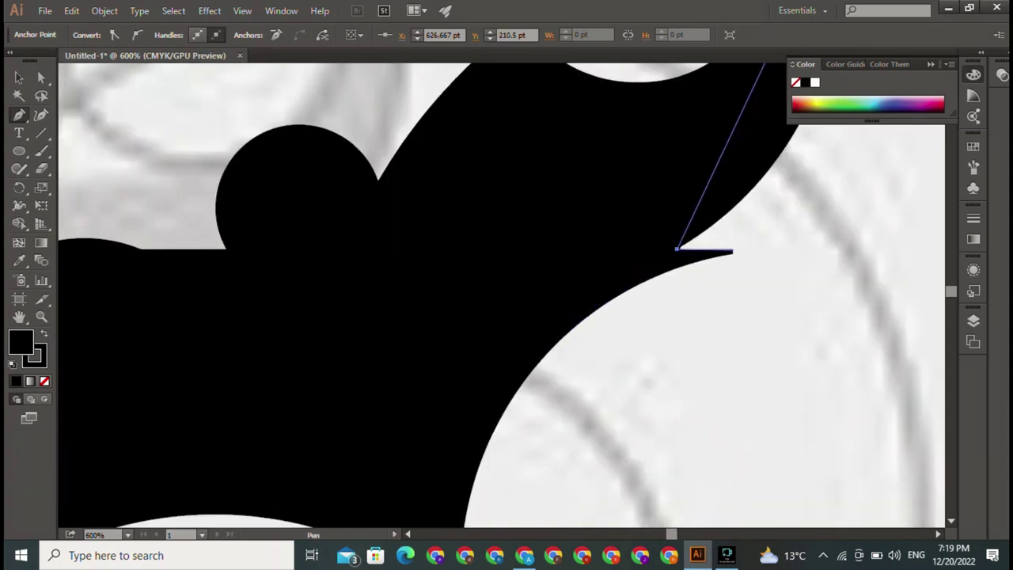
left_click_drag(732, 251, 733, 291)
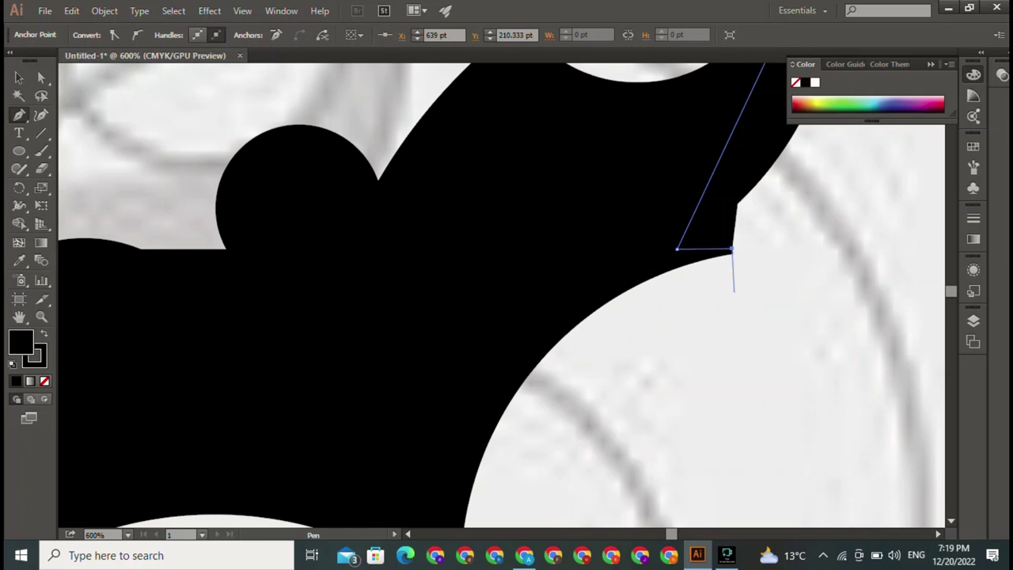
Step: Add outline points where the head meets the trunk and along the trunk's upper edge
key("ctrl+plus")
key("ctrl+plus")
key("ctrl+plus")
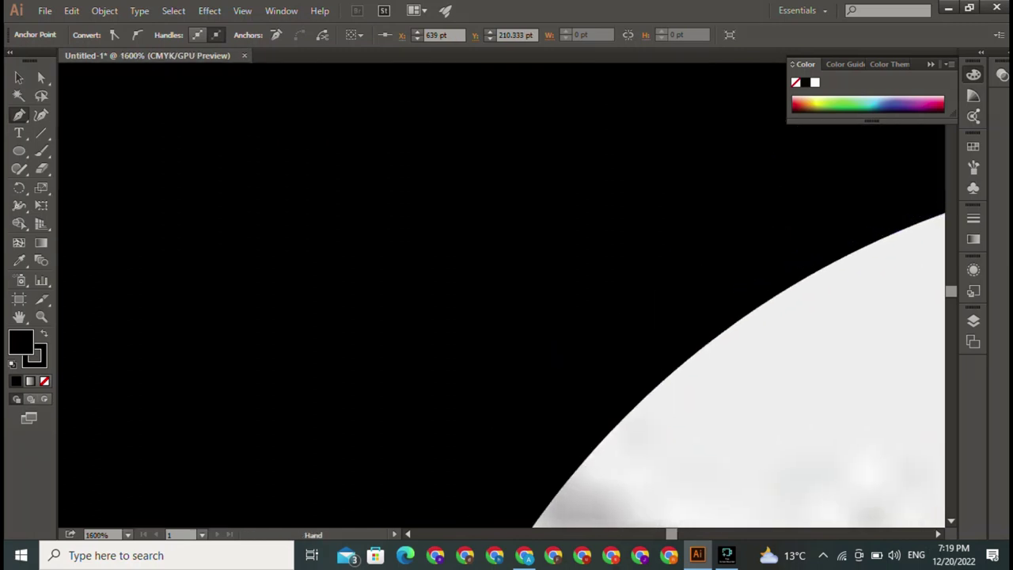
left_click_drag(871, 198, 245, 302)
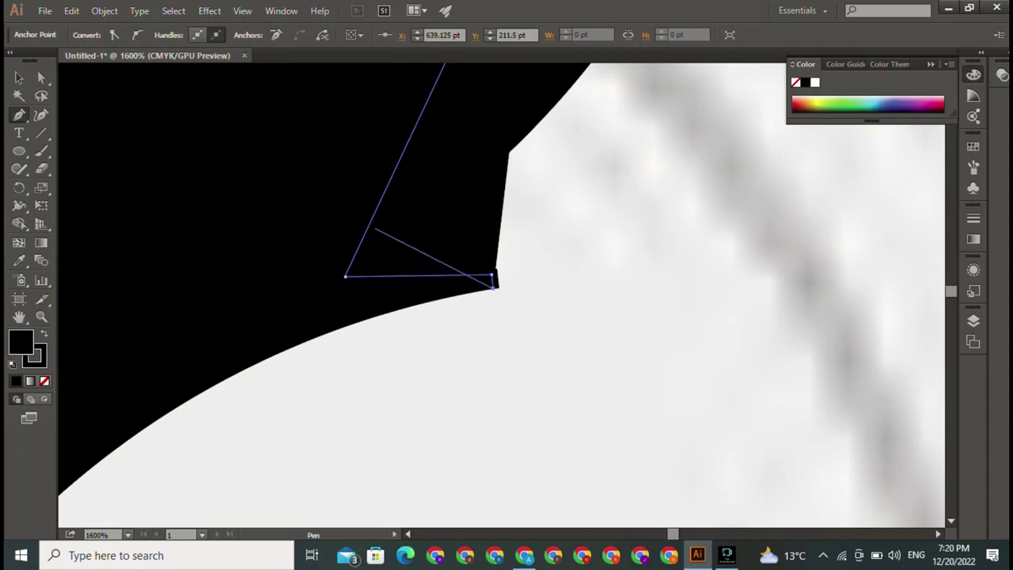
mouse_move(373, 226)
left_mouse_down()
mouse_move(519, 380)
mouse_move(713, 538)
left_mouse_up()
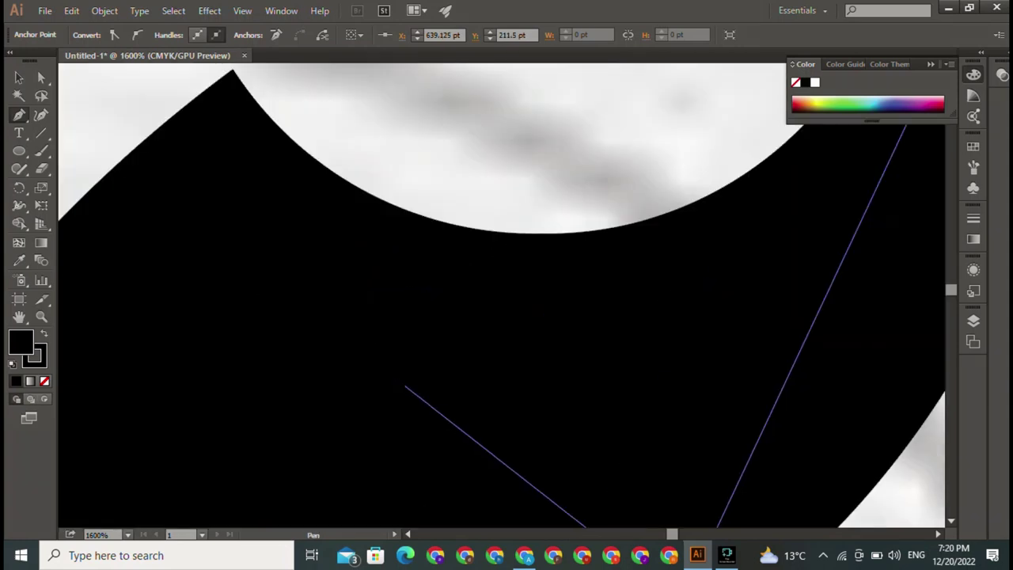
key("ctrl+minus")
key("ctrl+minus")
key("ctrl+minus")
left_click_drag(338, 529, 610, 368)
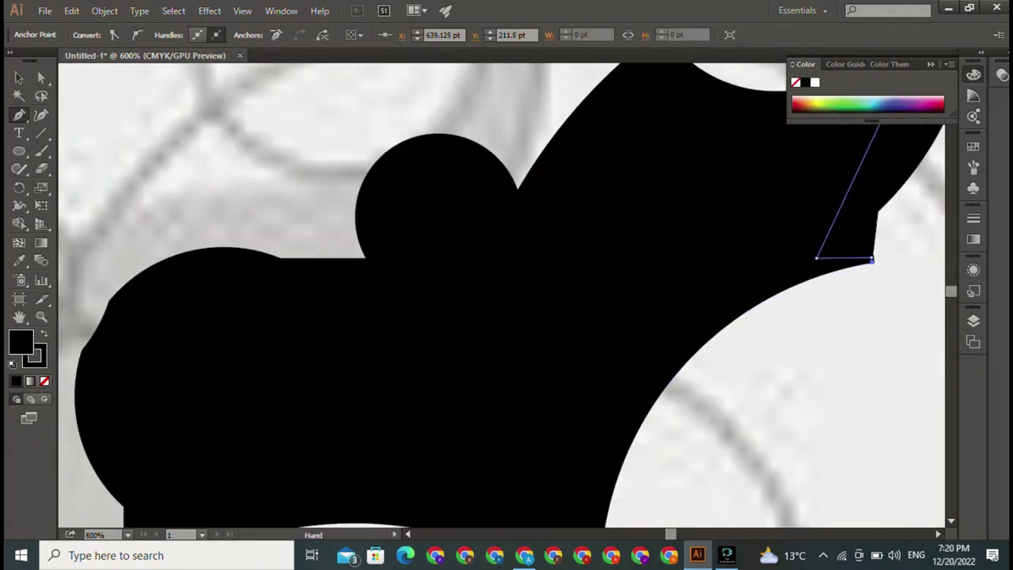
left_click_drag(494, 233, 384, 318)
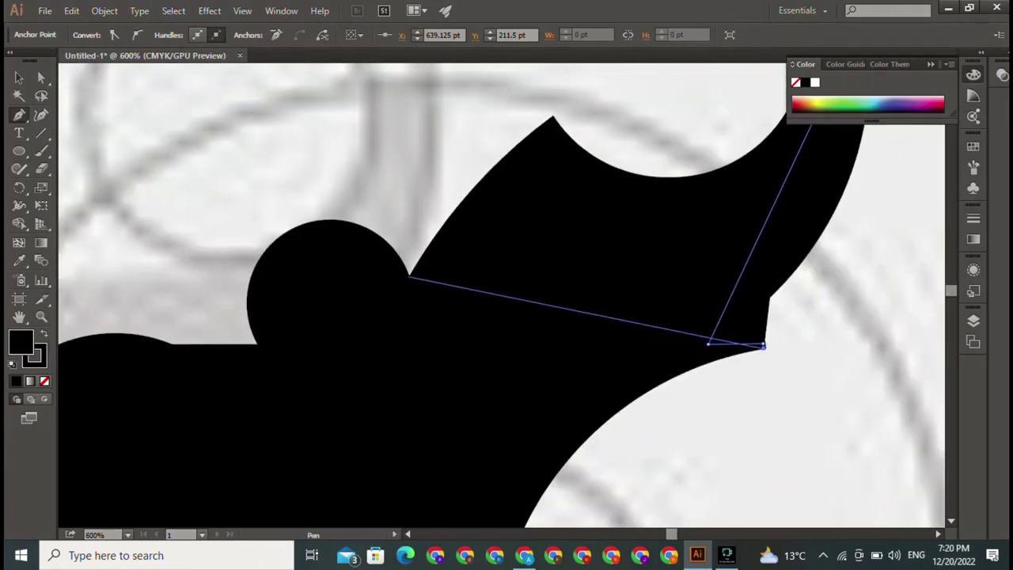
left_click(408, 276)
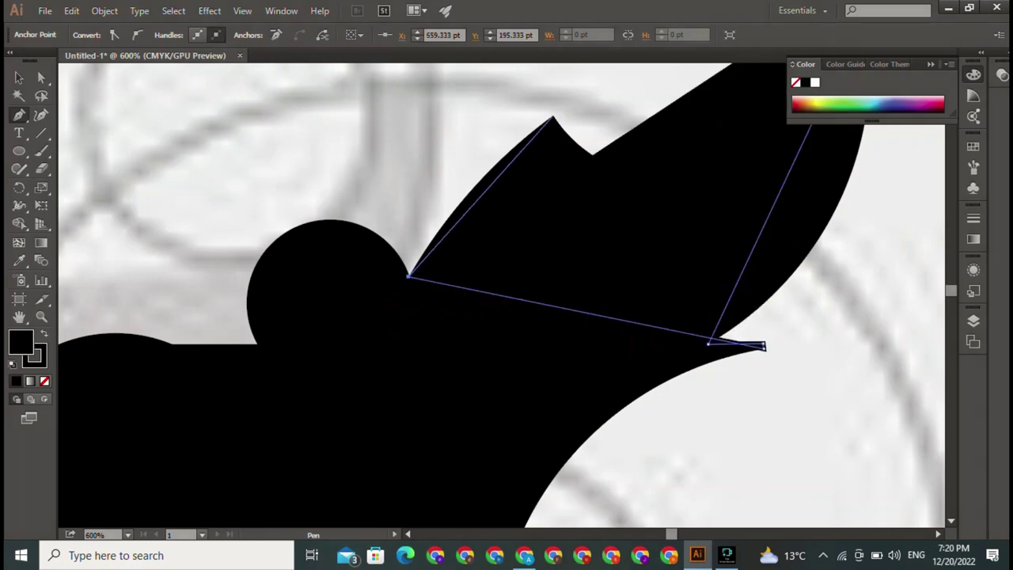
mouse_move(554, 121)
left_mouse_down()
mouse_move(606, 175)
mouse_move(468, 266)
mouse_move(417, 339)
left_mouse_up()
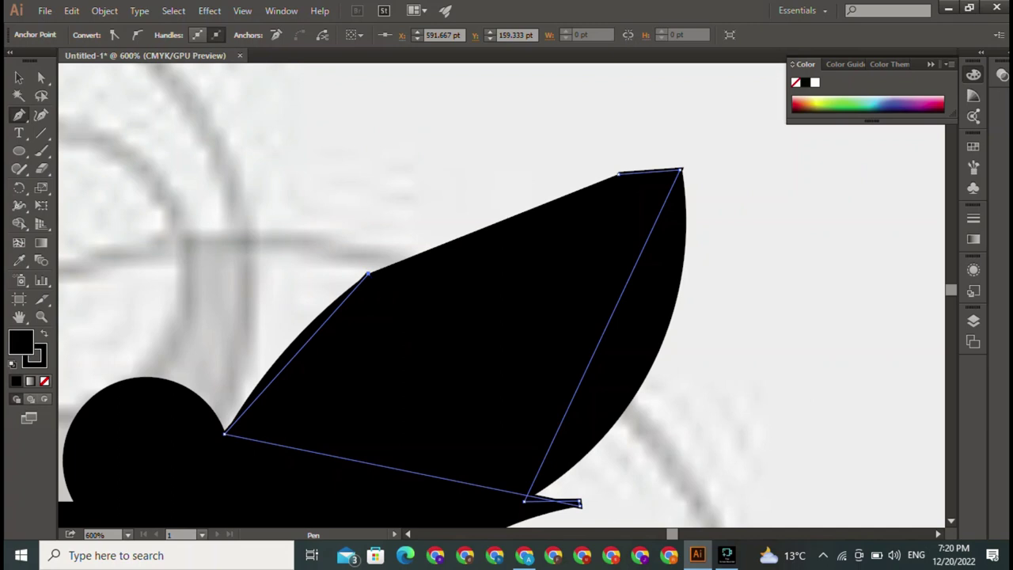
key("v")
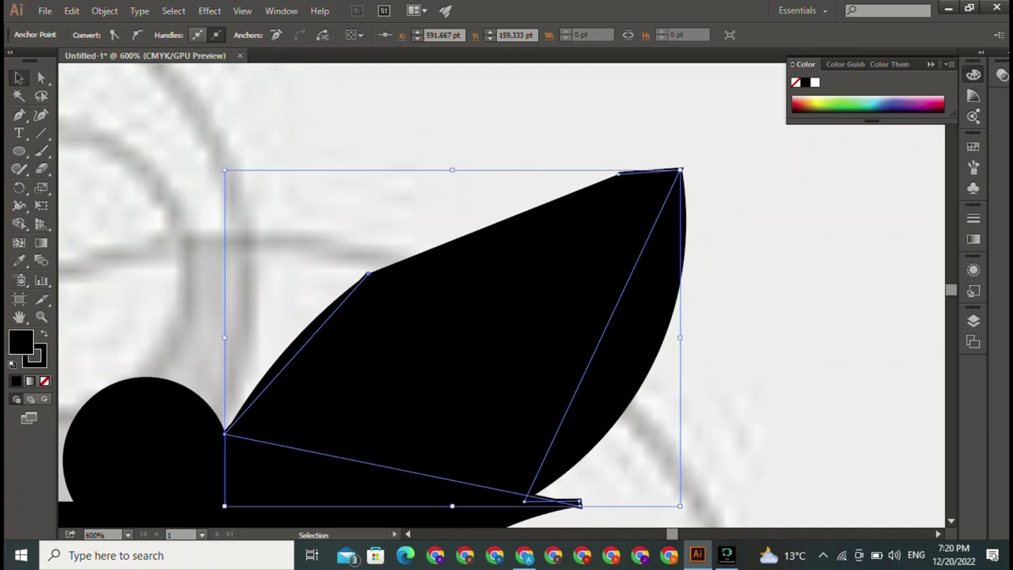
Step: Give the trunk path an olive green stroke and no fill
left_click(44, 380)
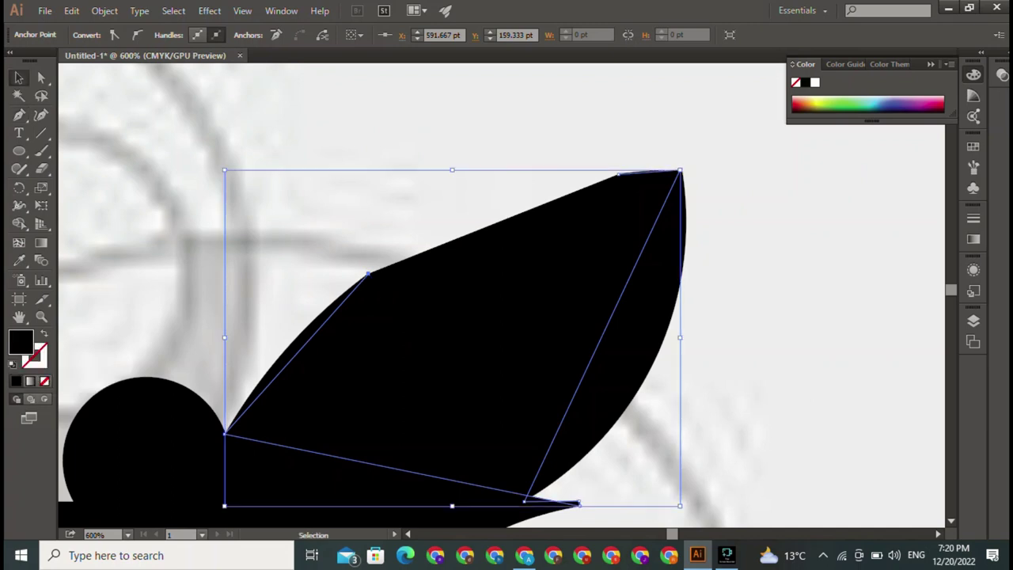
left_click(851, 109)
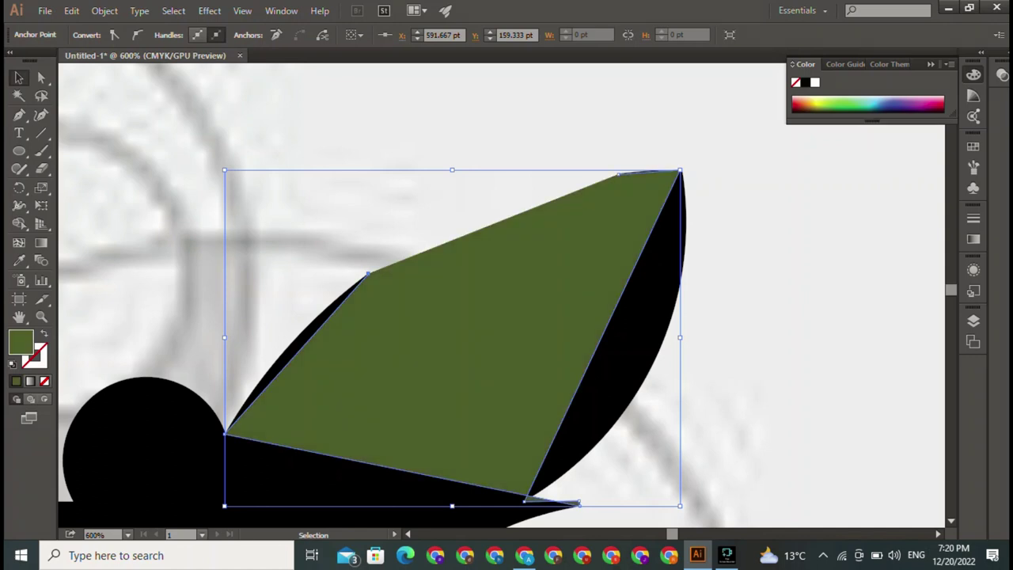
key("x")
left_click(16, 380)
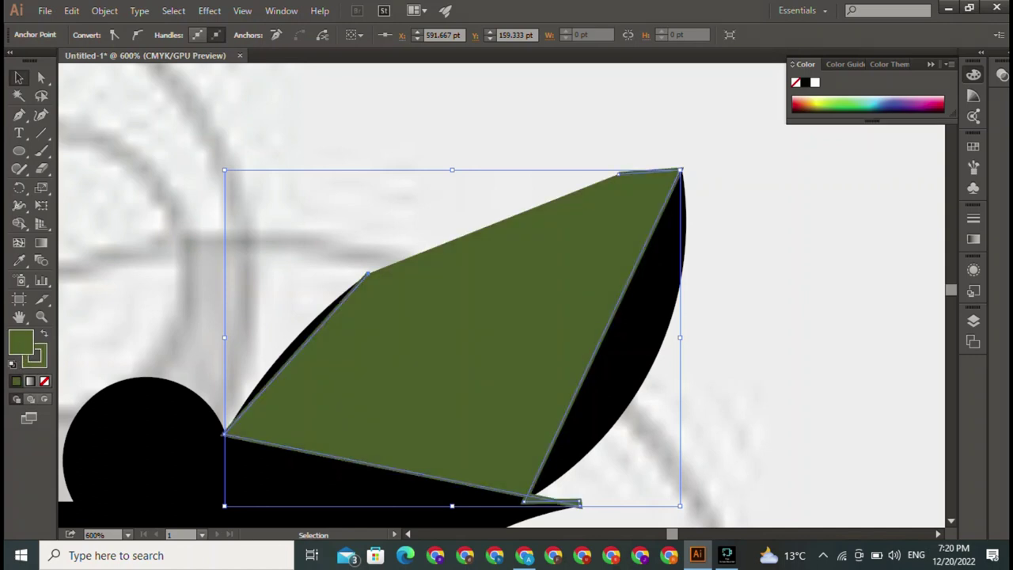
left_click(44, 381)
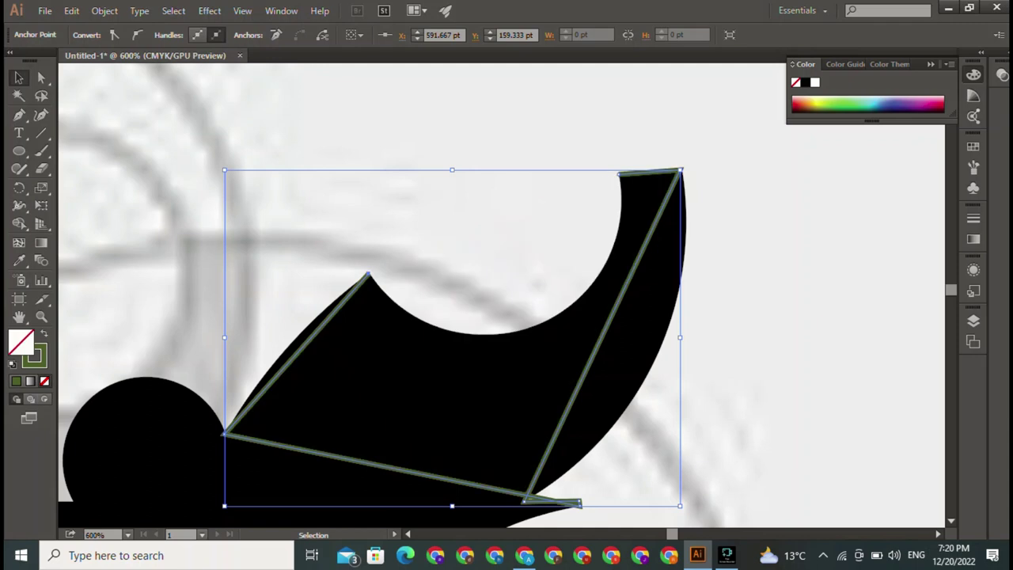
Step: Close the trunk outline with the Pen tool, joining its upper-left anchor to the tip corner
left_click(19, 115)
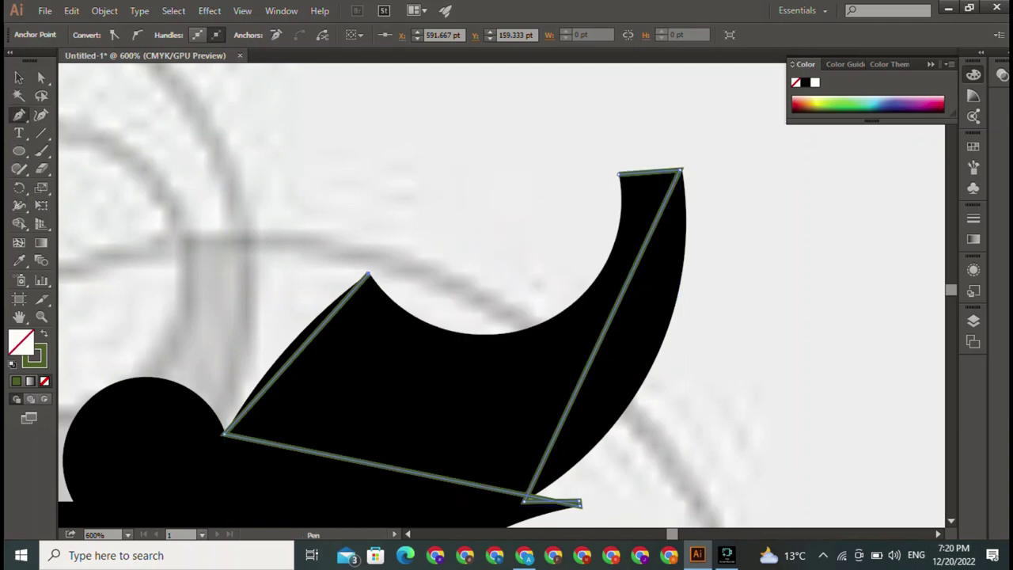
left_click(368, 275)
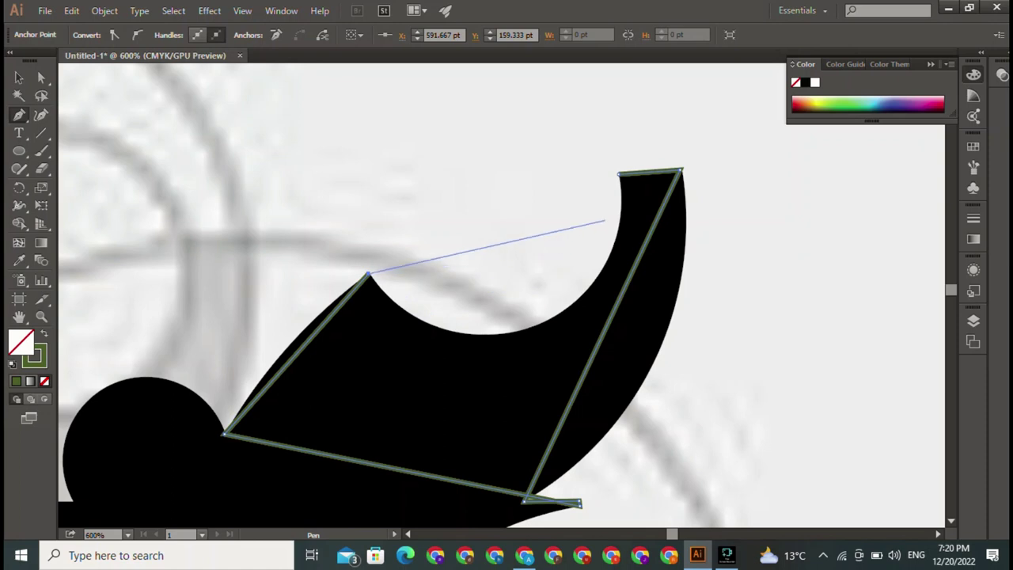
left_click(620, 173)
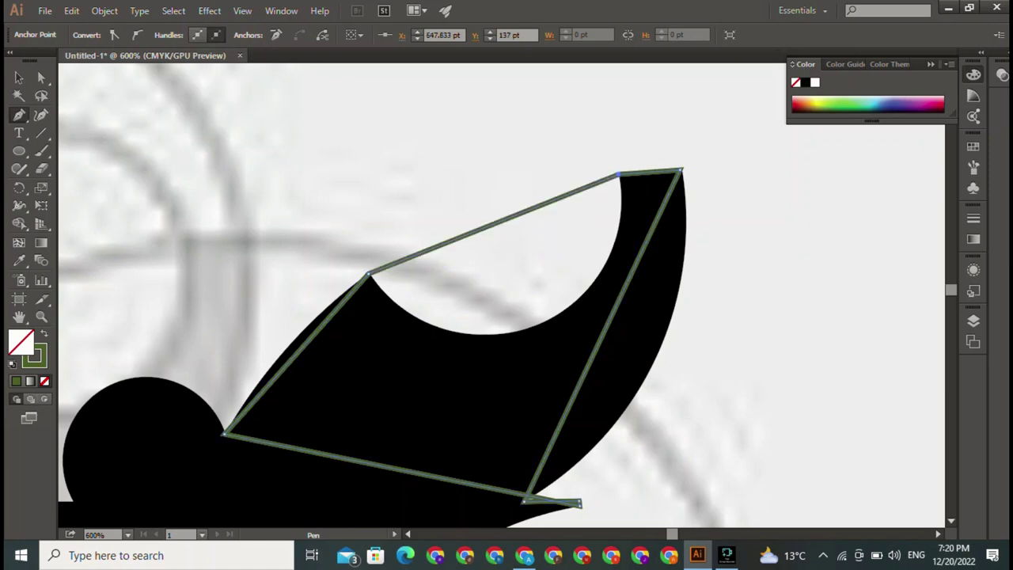
left_click_drag(682, 170, 825, 115)
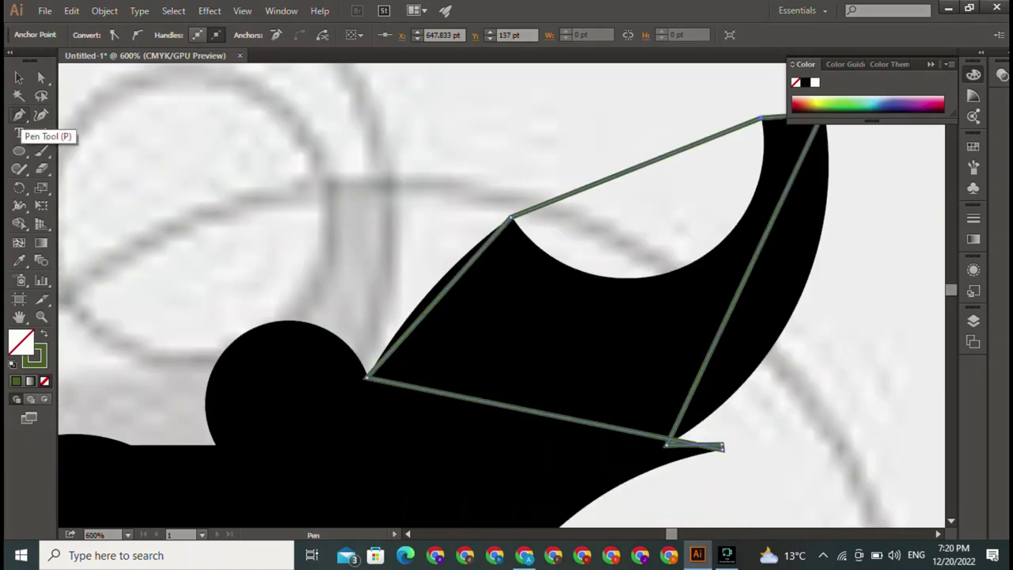
Step: Curve the outline's left, top, inner-arc, right and bottom edges to follow the trunk
left_click_drag(19, 115, 79, 167)
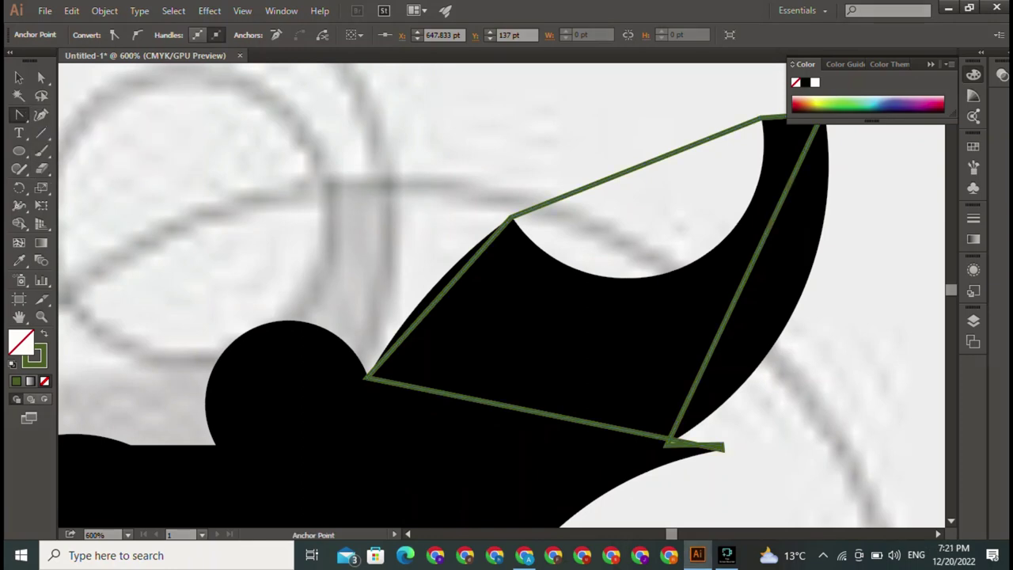
left_click_drag(439, 297, 421, 287)
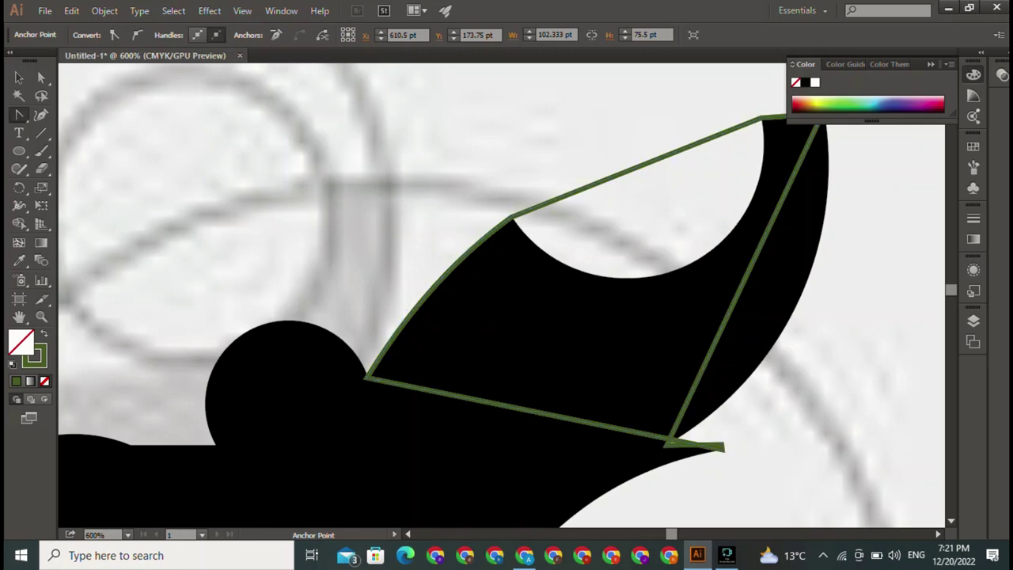
left_click_drag(635, 167, 625, 277)
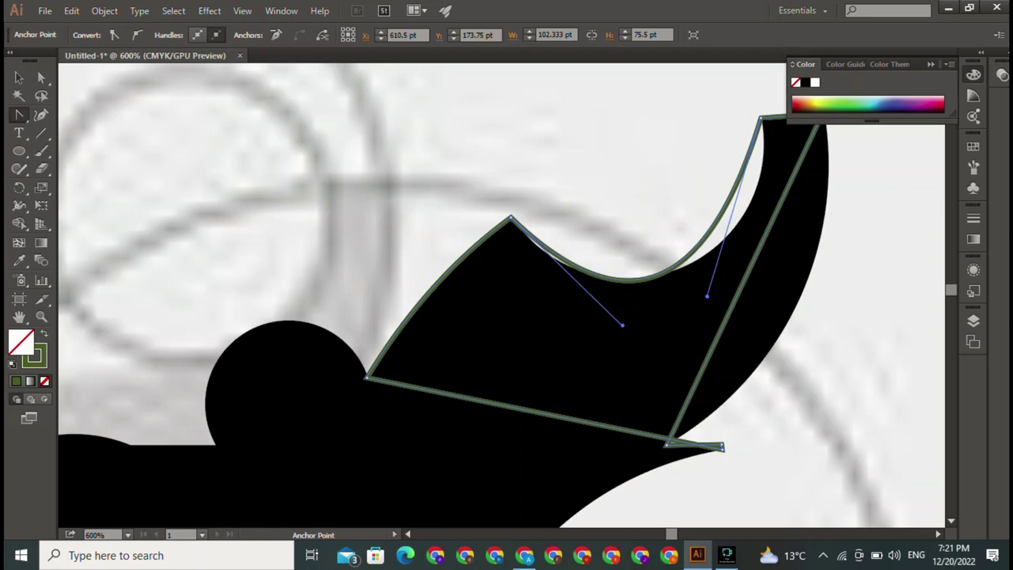
mouse_move(707, 296)
left_mouse_down()
mouse_move(777, 268)
mouse_move(780, 275)
left_mouse_up()
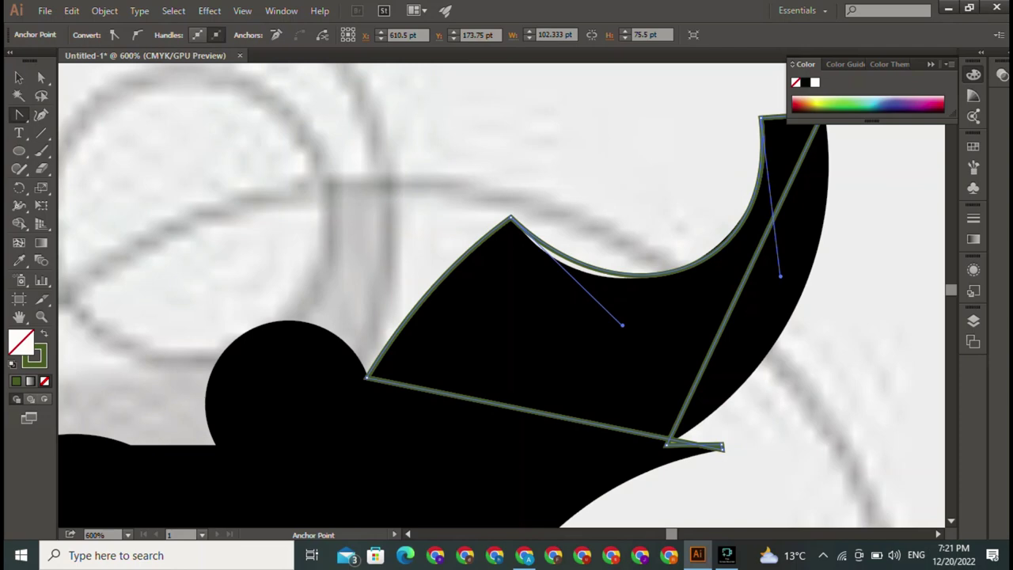
key("ctrl+minus")
key("ctrl+minus")
key("ctrl+minus")
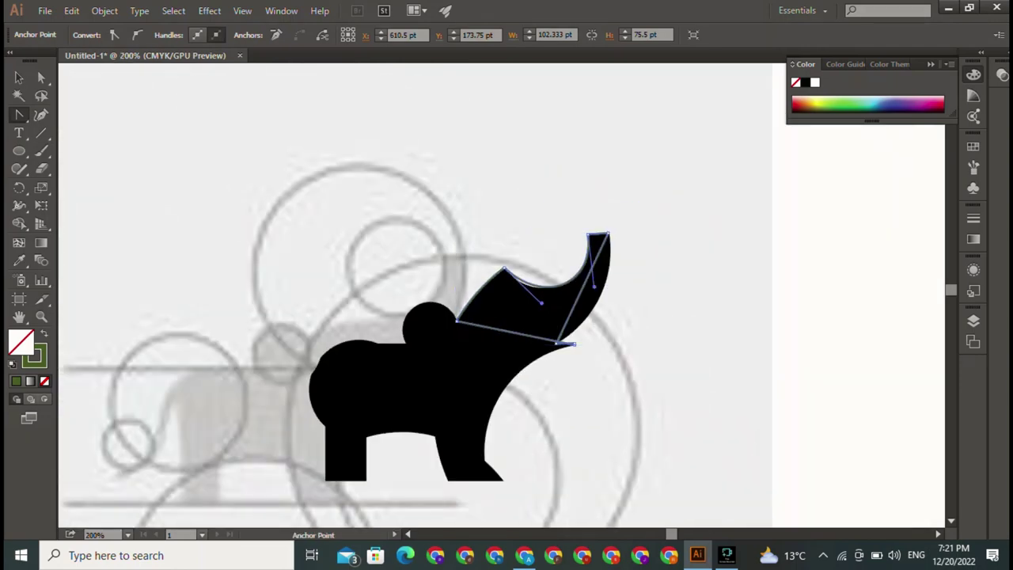
key("ctrl+plus")
key("ctrl+plus")
key("ctrl+plus")
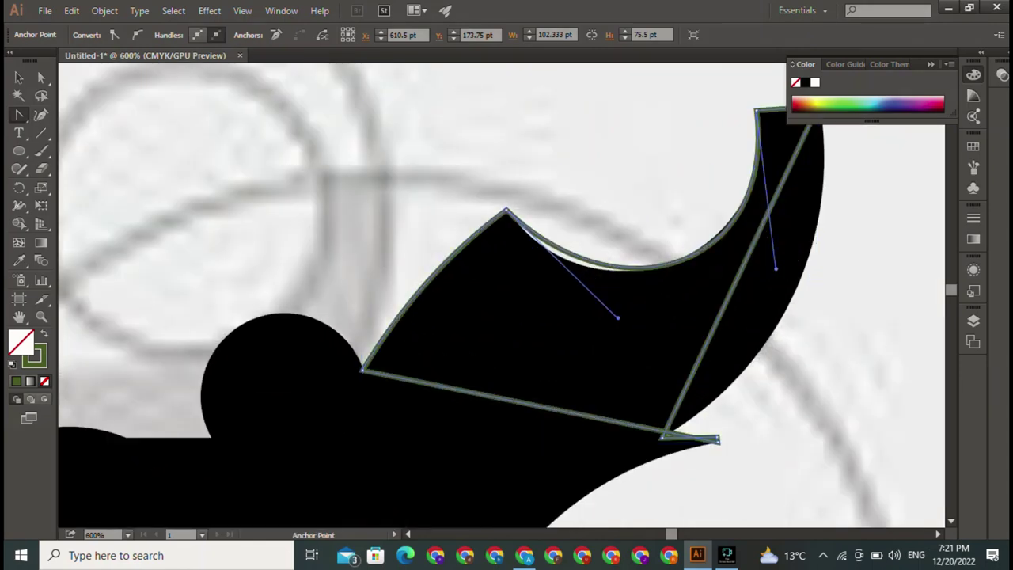
left_click_drag(618, 317, 583, 323)
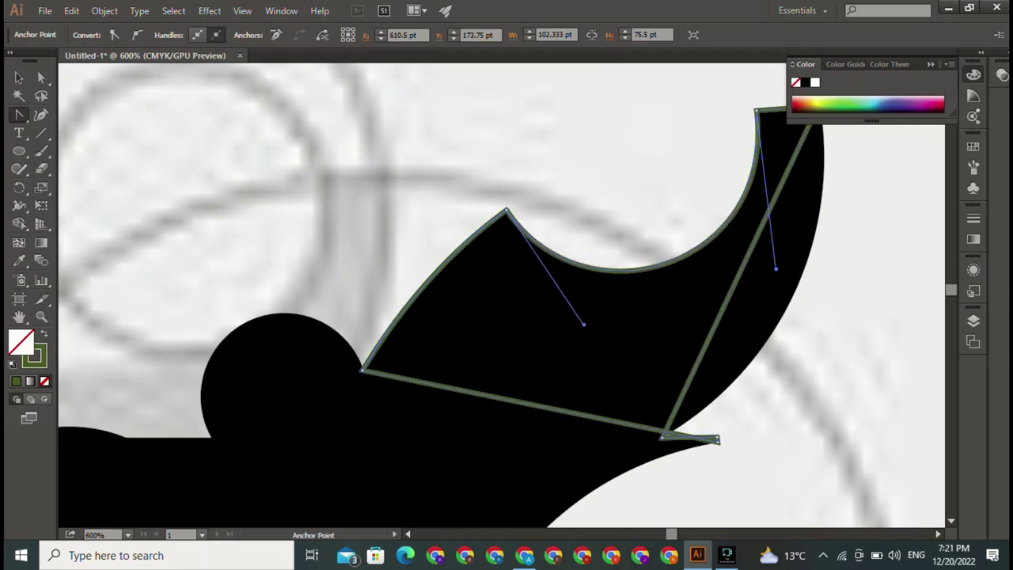
left_click_drag(750, 261, 836, 256)
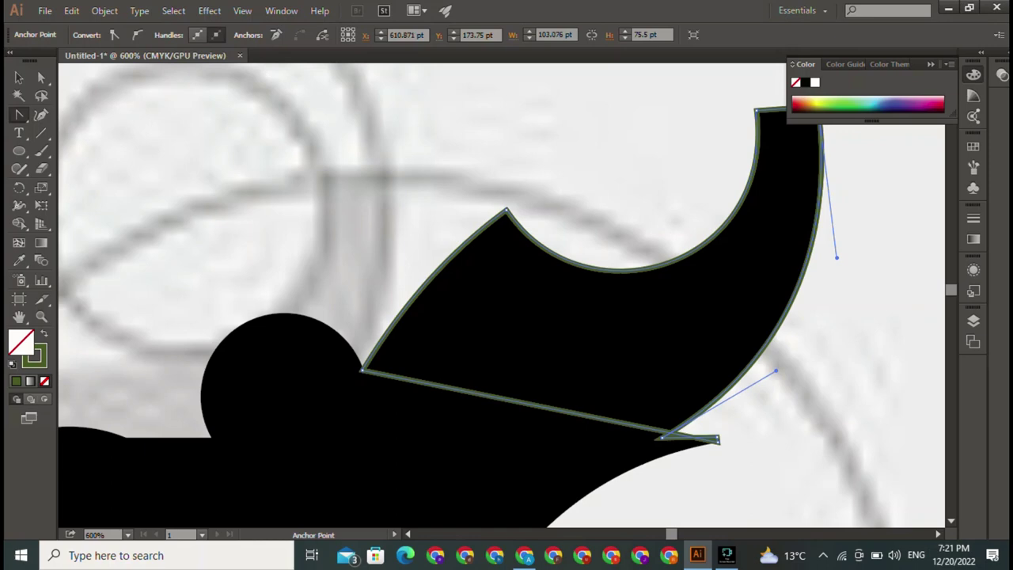
left_click_drag(301, 372, 392, 190)
mouse_move(633, 221)
left_mouse_down()
mouse_move(554, 255)
mouse_move(546, 285)
left_mouse_up()
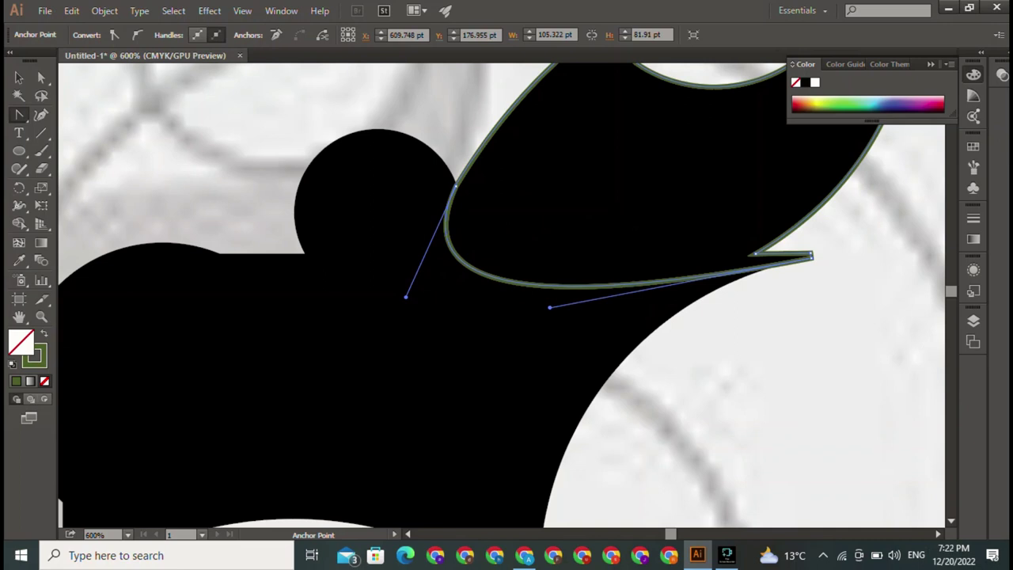
Step: Adjust the bottom edge's handles so it hugs the silhouette, then deselect the trunk outline
mouse_move(406, 297)
left_mouse_down()
mouse_move(475, 226)
mouse_move(505, 235)
left_mouse_up()
left_click_drag(549, 307, 487, 317)
key("v")
key("ctrl+shift+a")
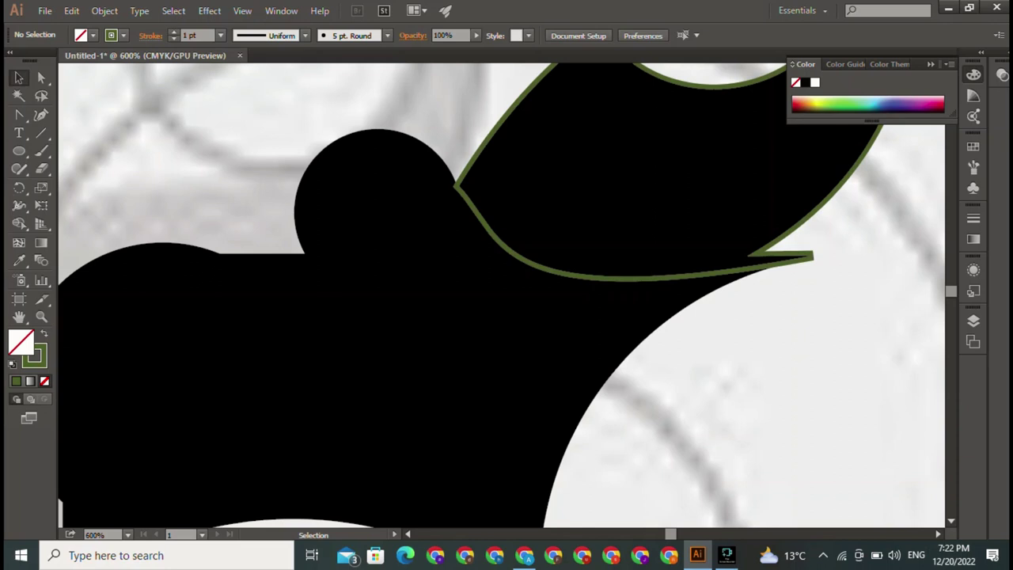
left_click(680, 277)
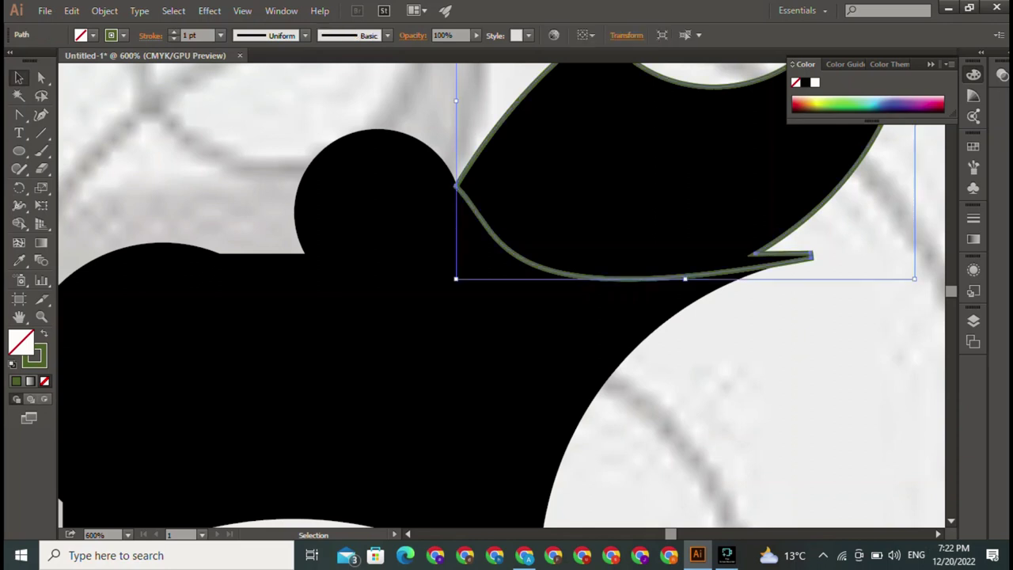
key("ctrl+shift+a")
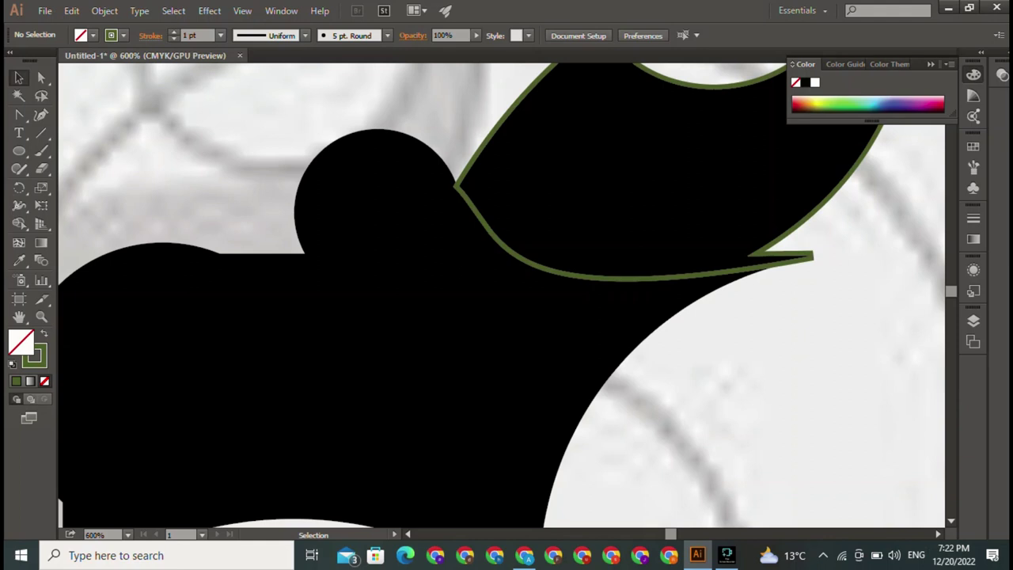
scroll(501, 295, "right", 5)
scroll(501, 295, "up", 3)
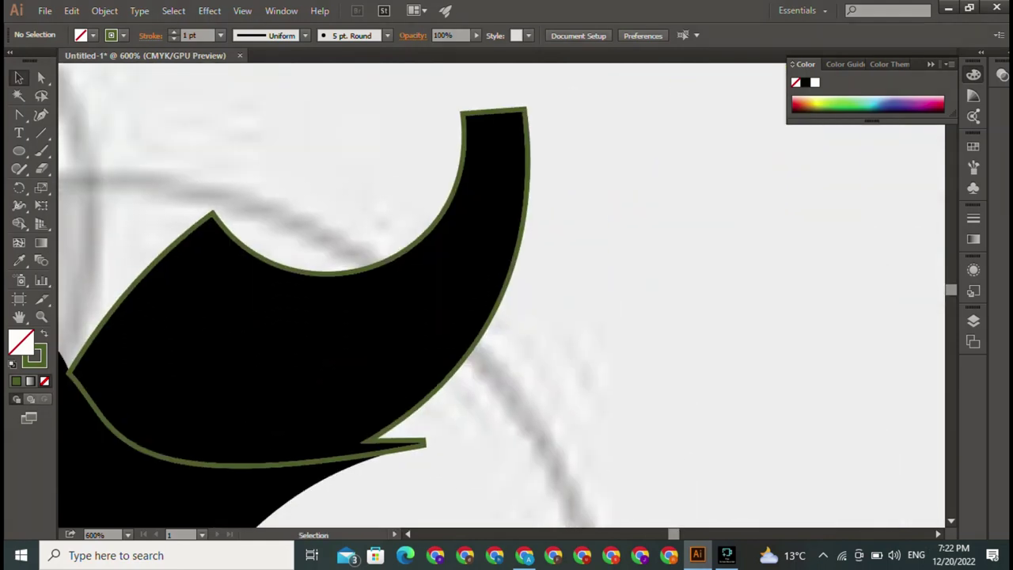
key("ctrl+a")
key("ctrl+shift+a")
key("ctrl+a")
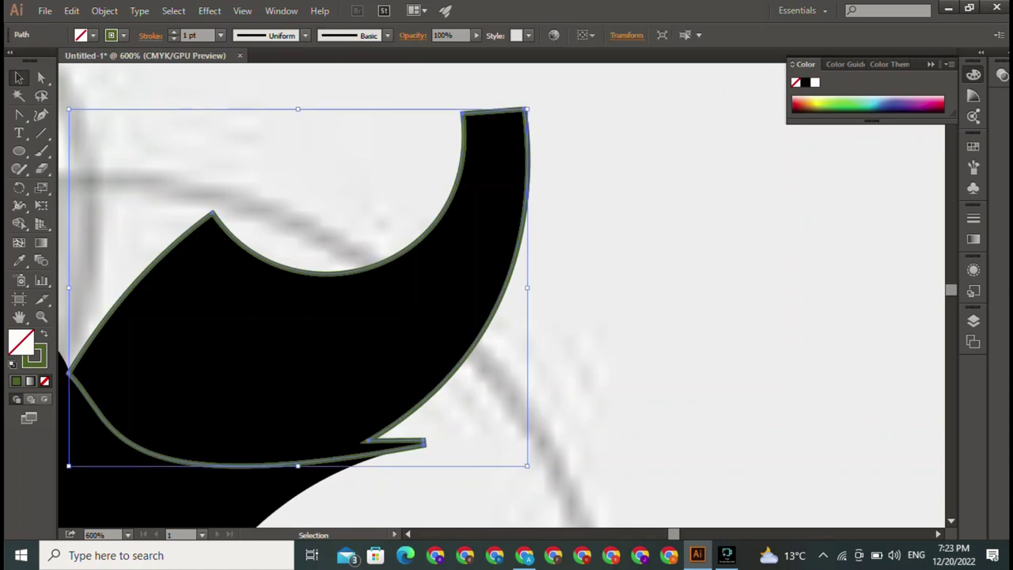
key("ctrl+shift+a")
left_click_drag(317, 317, 706, 198)
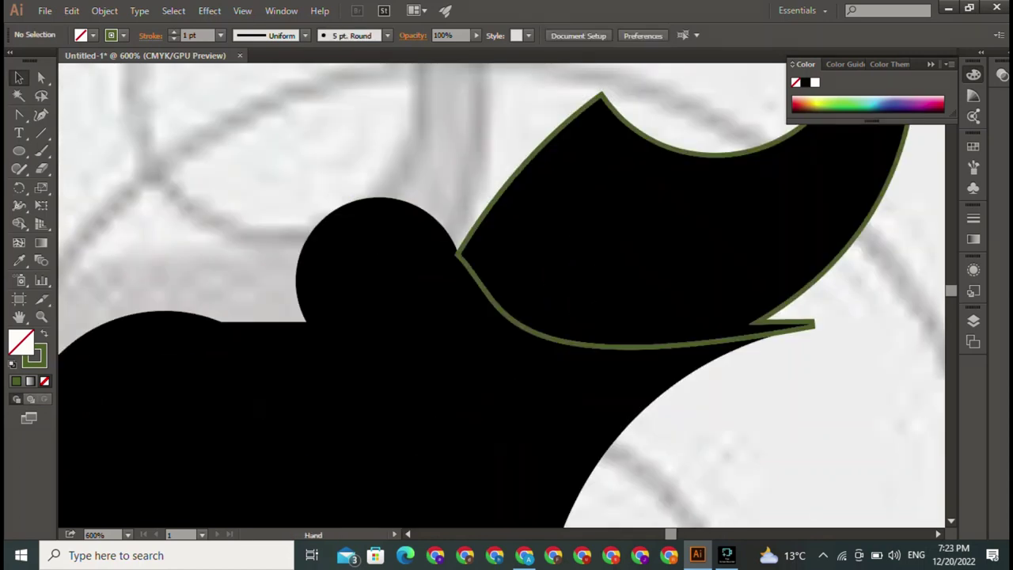
left_click_drag(507, 317, 520, 174)
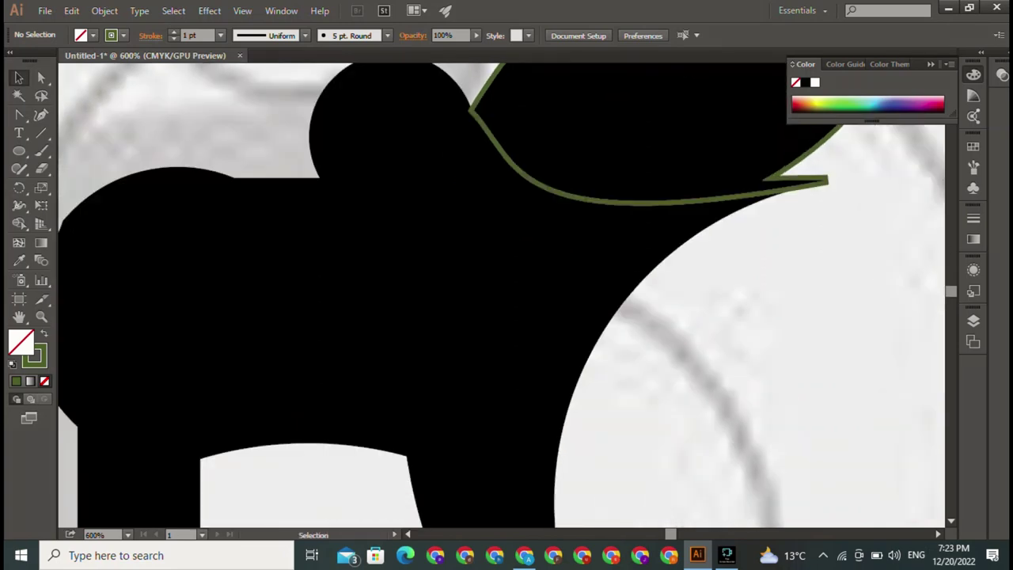
key("space")
Step: Draw an olive-green circle about 38 pt across and fit it over the elephant's head
left_click_drag(507, 316, 547, 378)
key("l")
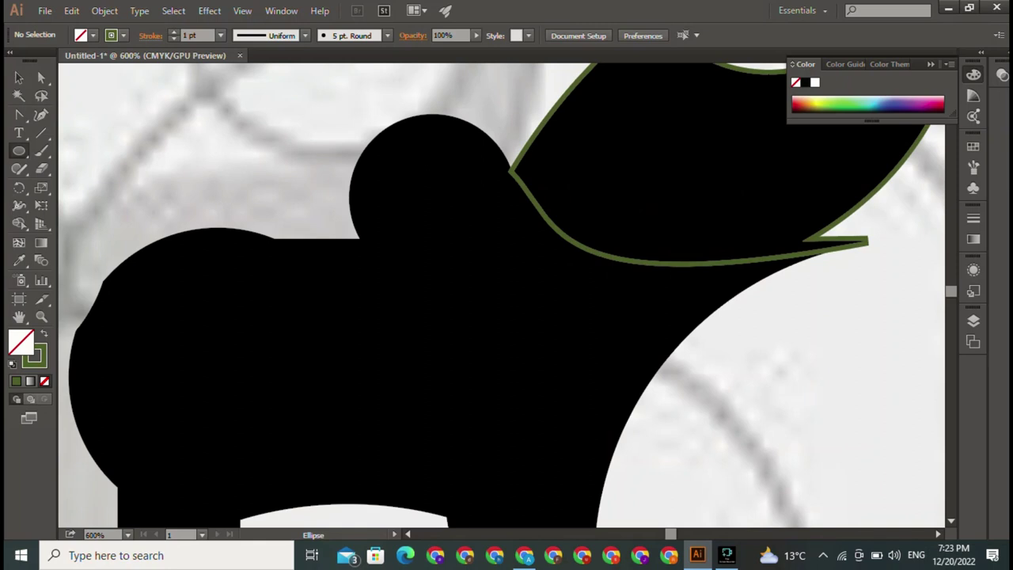
left_click_drag(372, 137, 557, 320)
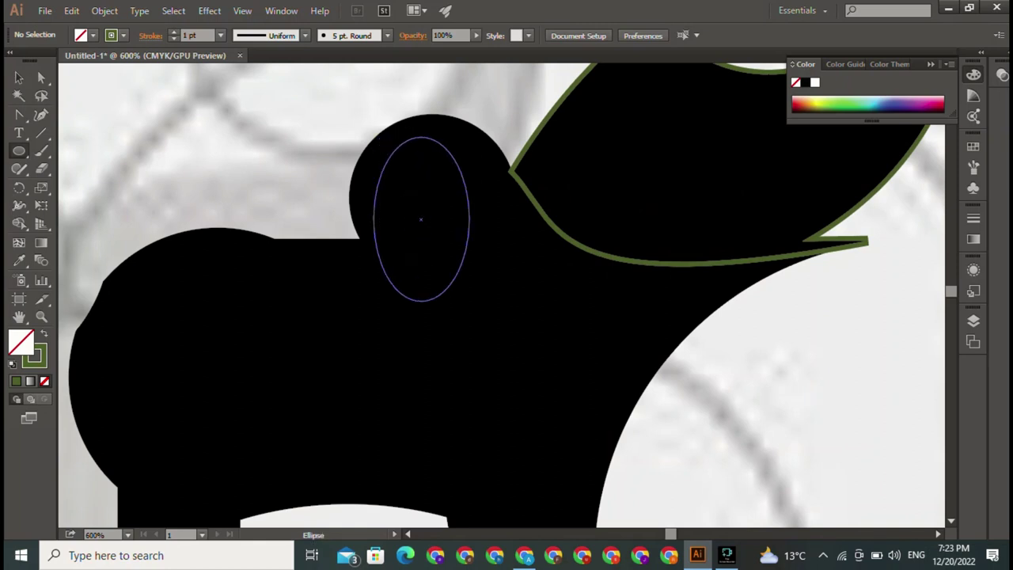
left_click_drag(465, 230, 441, 198)
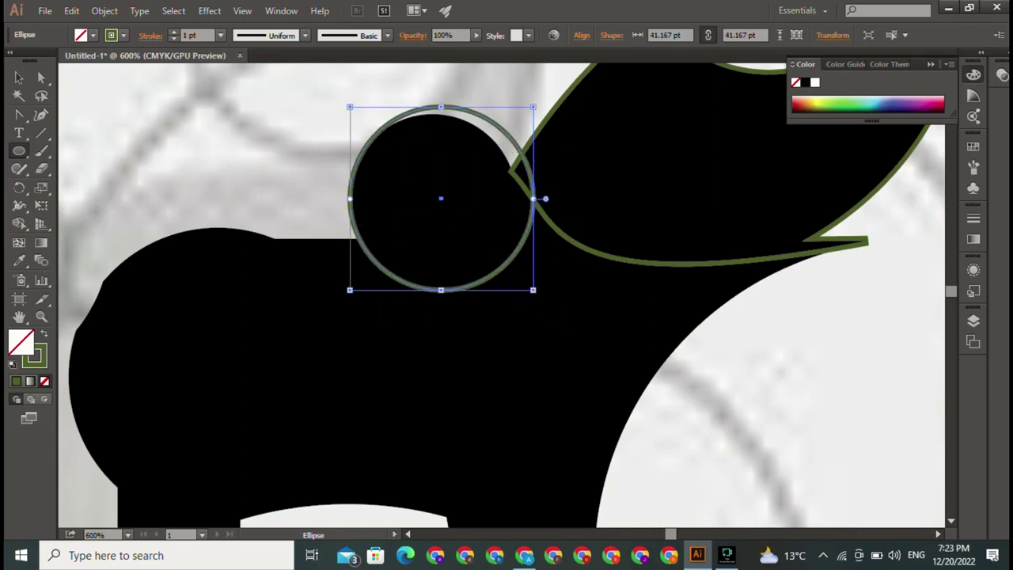
left_click_drag(533, 107, 519, 121)
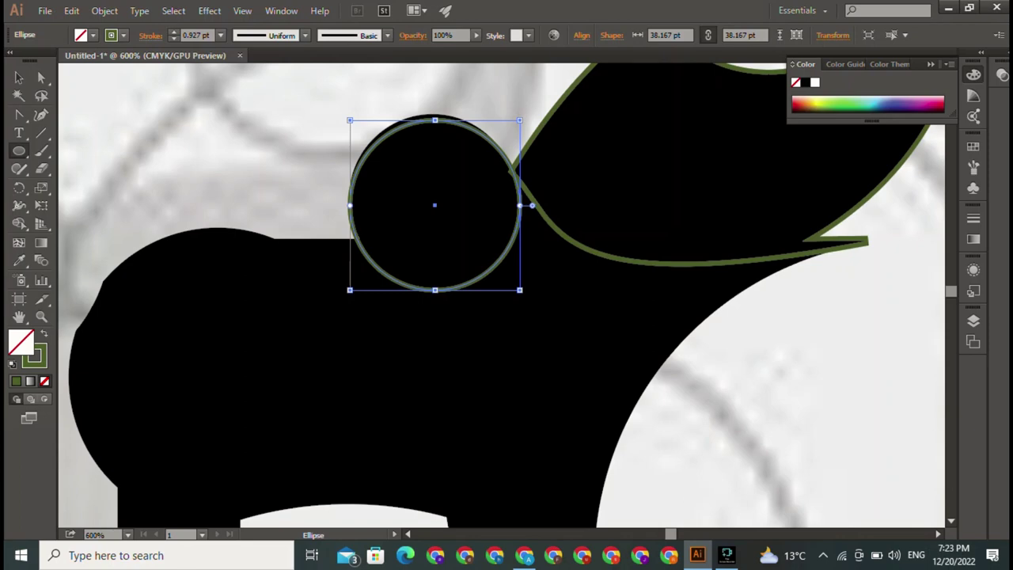
left_click_drag(520, 290, 349, 113)
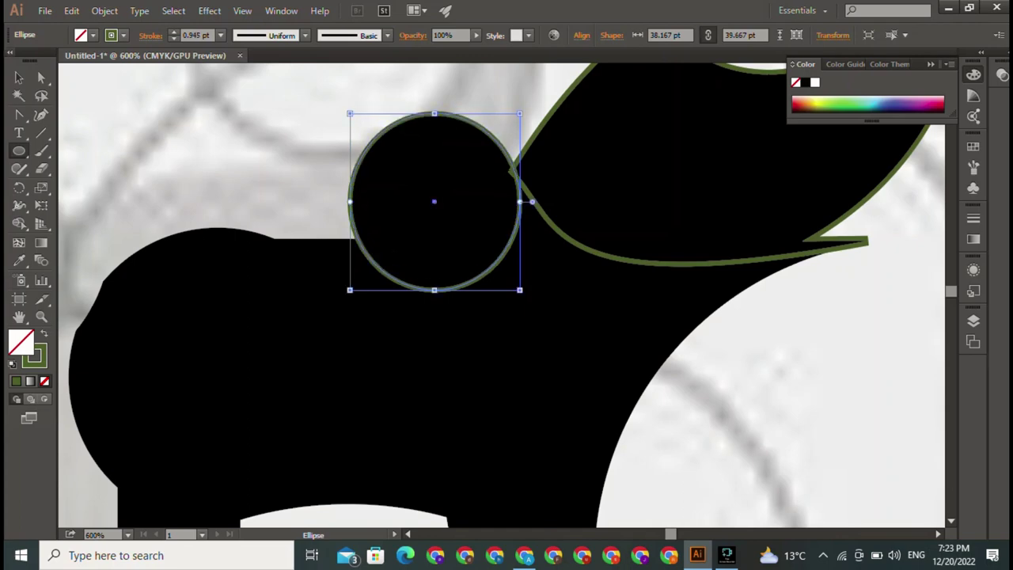
left_click(19, 77)
key("ctrl+shift+a")
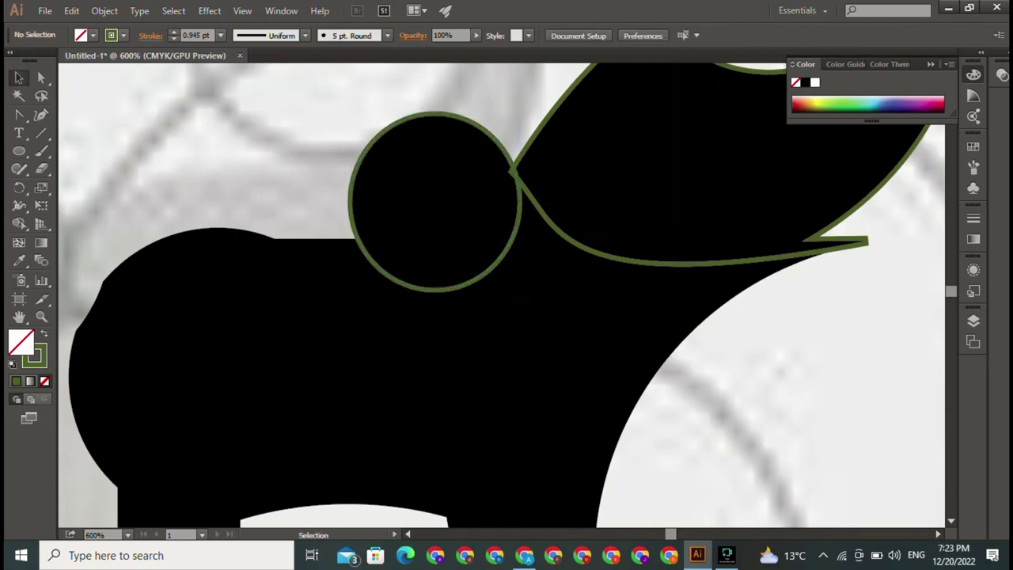
scroll(501, 295, "down", 3)
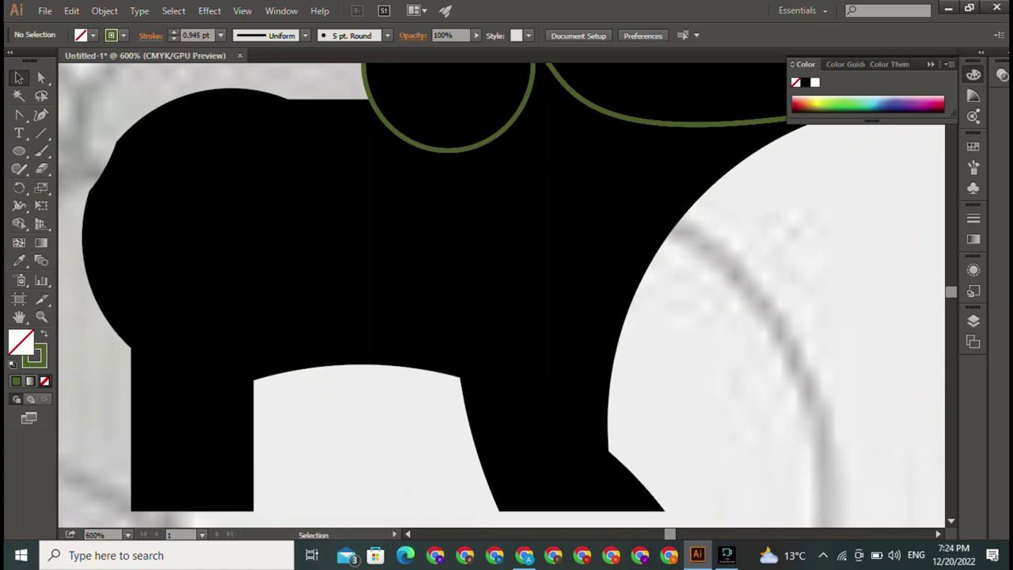
Step: Start a Pen outline under the head's green curve, zoomed in on the body edge
key("ctrl+minus")
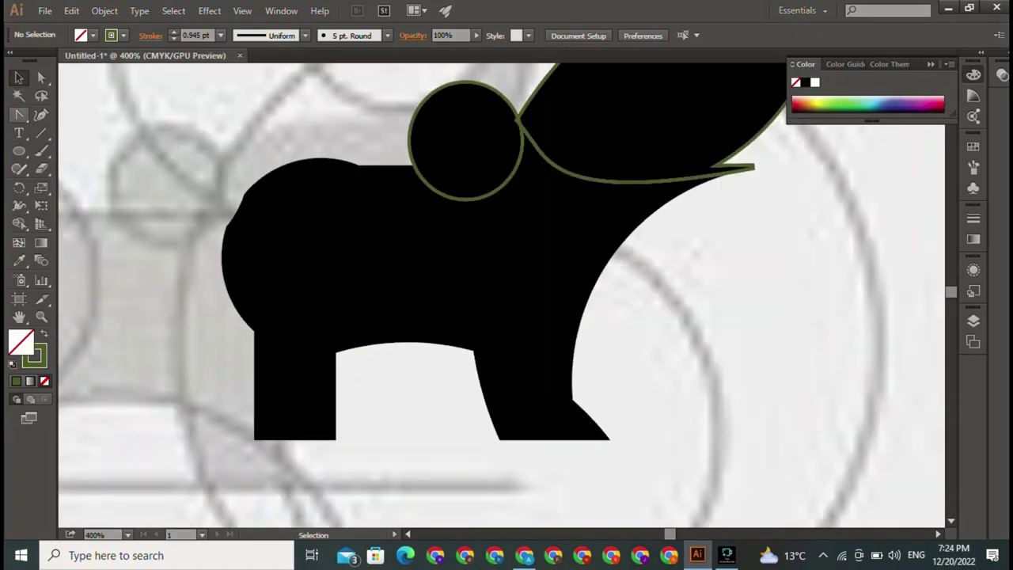
left_click(19, 114)
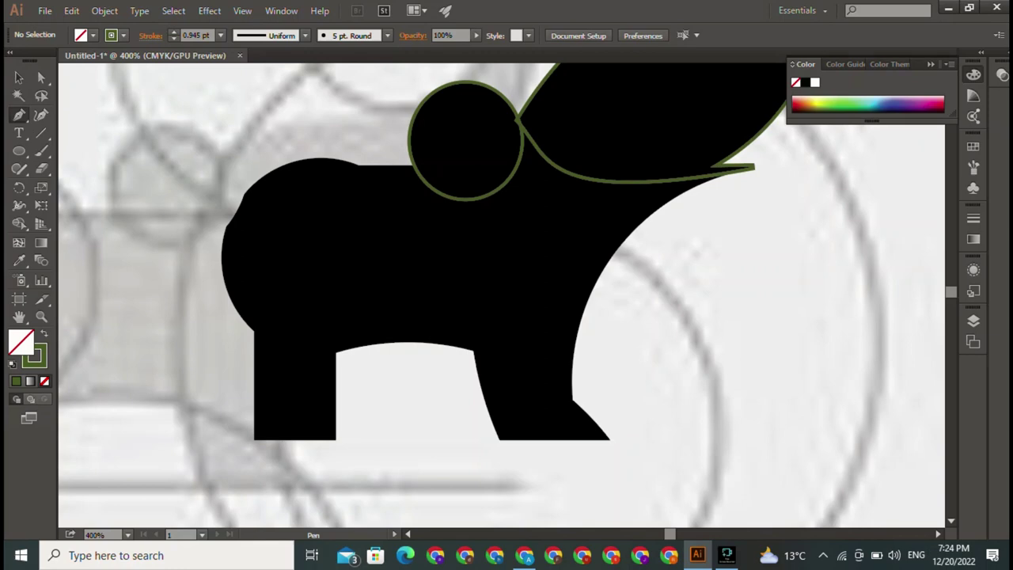
key("ctrl+plus")
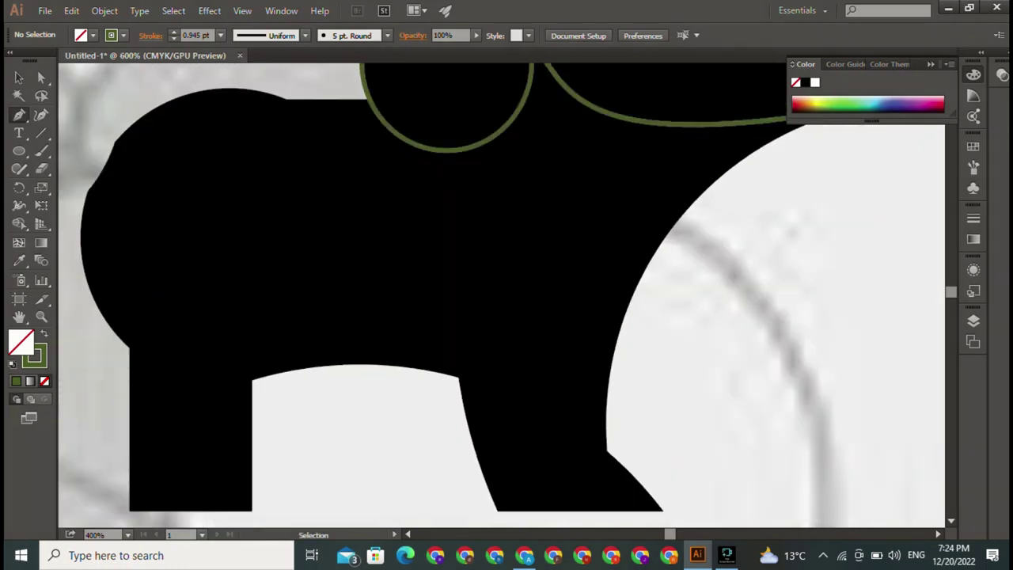
key("ctrl+plus")
key("ctrl+plus")
left_click_drag(506, 238, 355, 326)
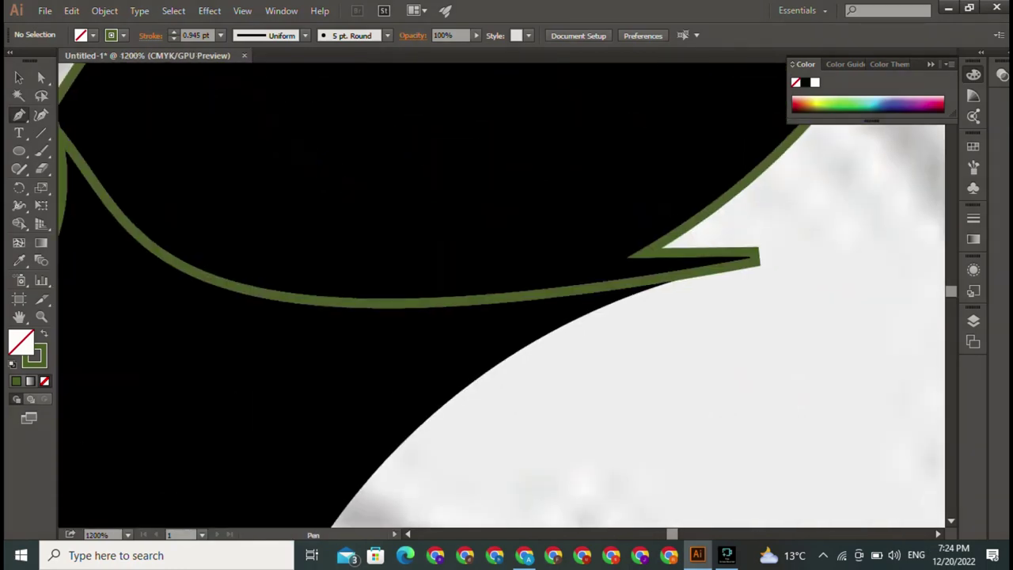
left_click(671, 282)
mouse_move(551, 347)
left_mouse_down()
mouse_move(506, 366)
mouse_move(607, 286)
left_mouse_up()
left_click_drag(506, 396, 507, 118)
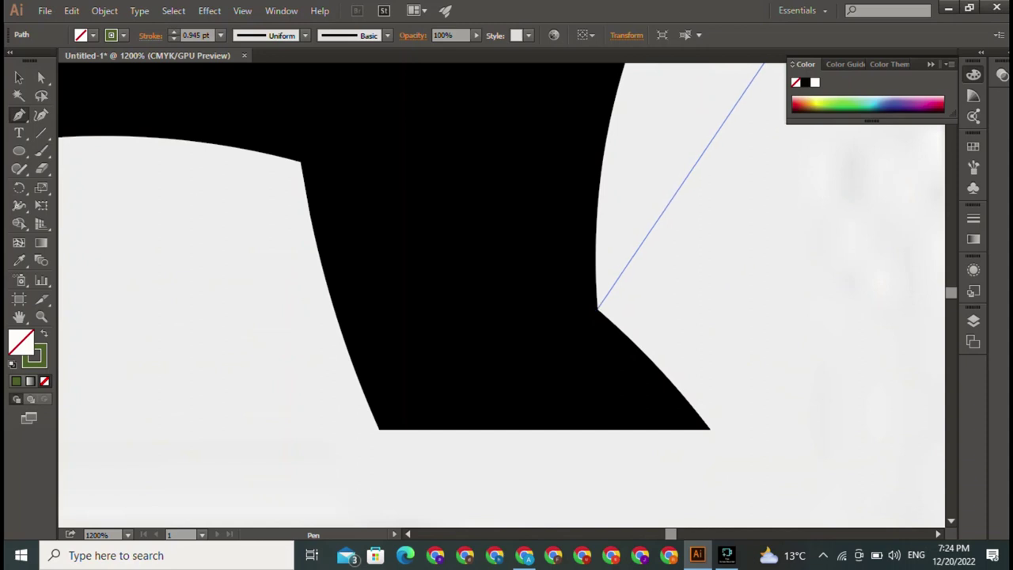
Step: Anchor the outline at the chest, front leg corners, belly notch and body top beside the circle
left_click(598, 307)
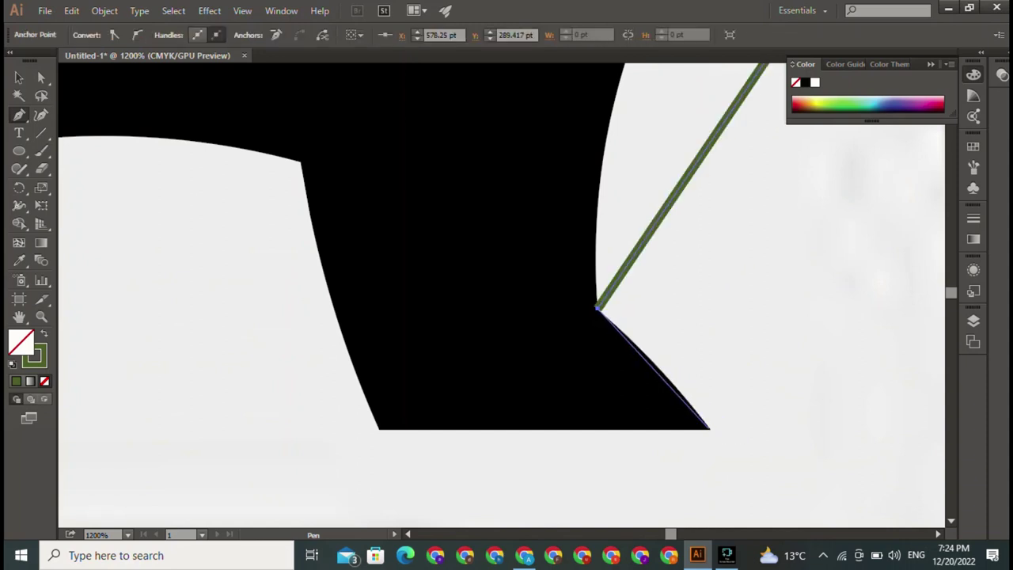
left_click(710, 429)
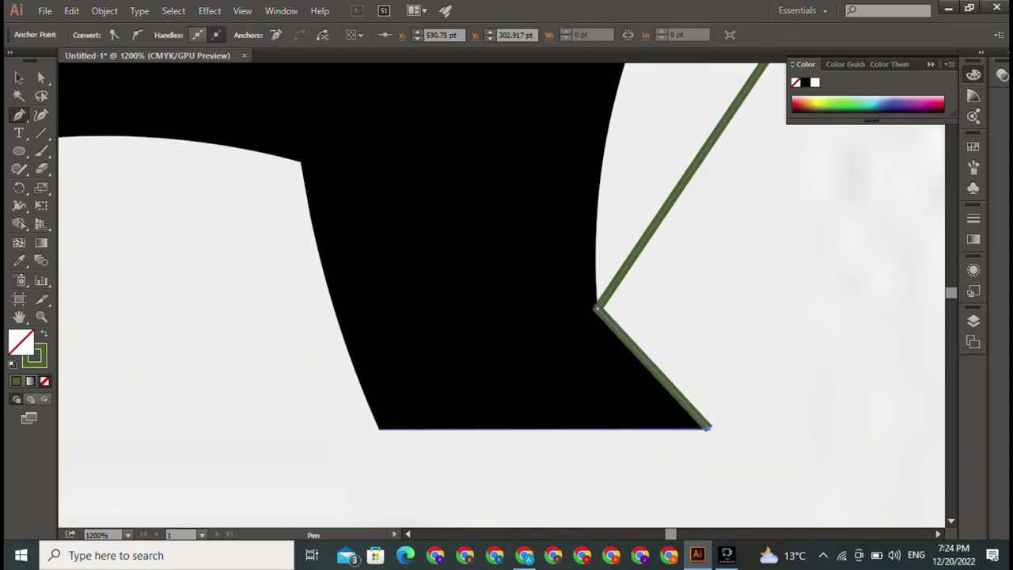
left_click(378, 429)
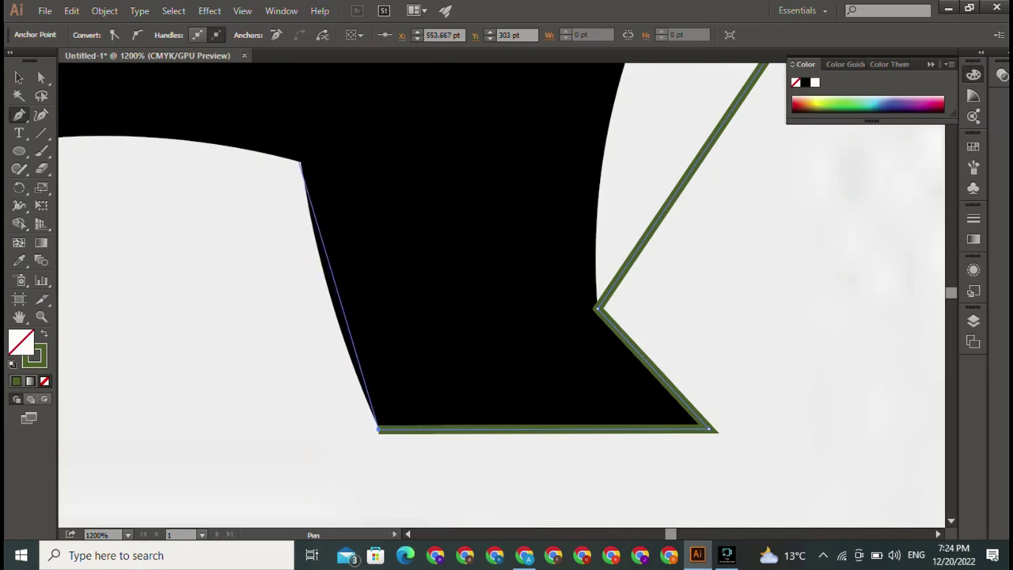
left_click(301, 162)
scroll(532, 317, "up", 5)
scroll(532, 316, "left", 8)
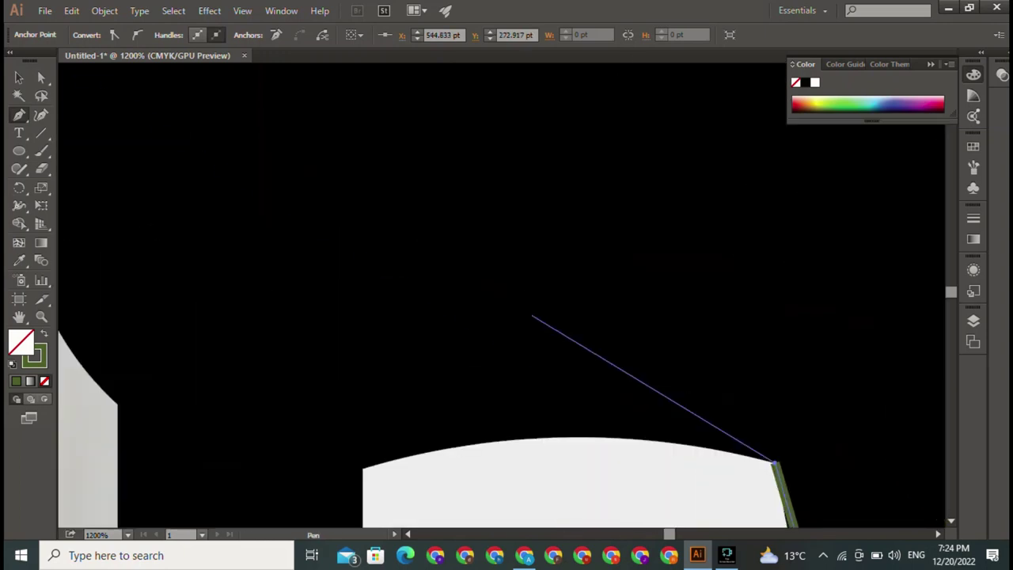
key("ctrl+minus")
key("ctrl+minus")
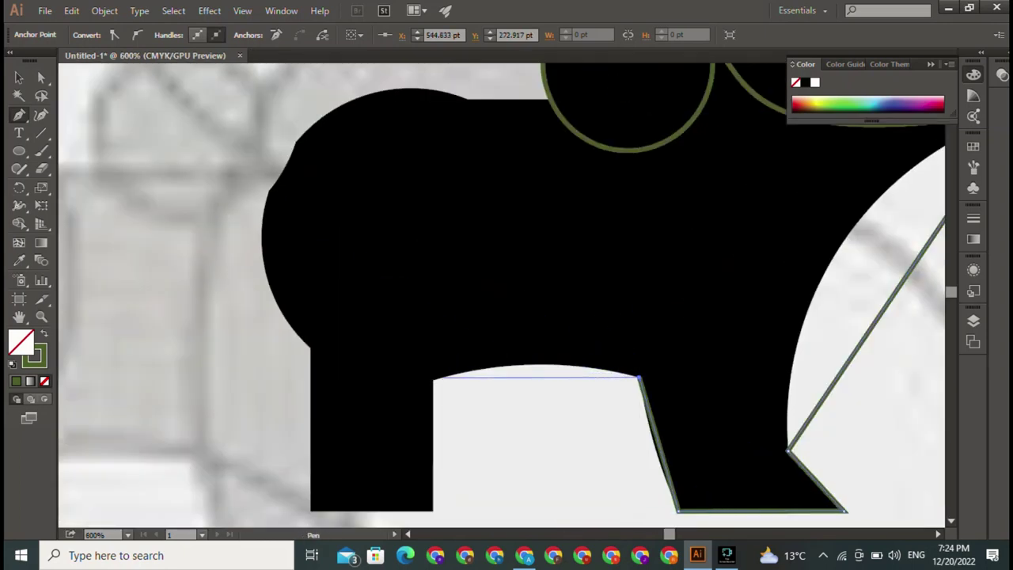
left_click(432, 379)
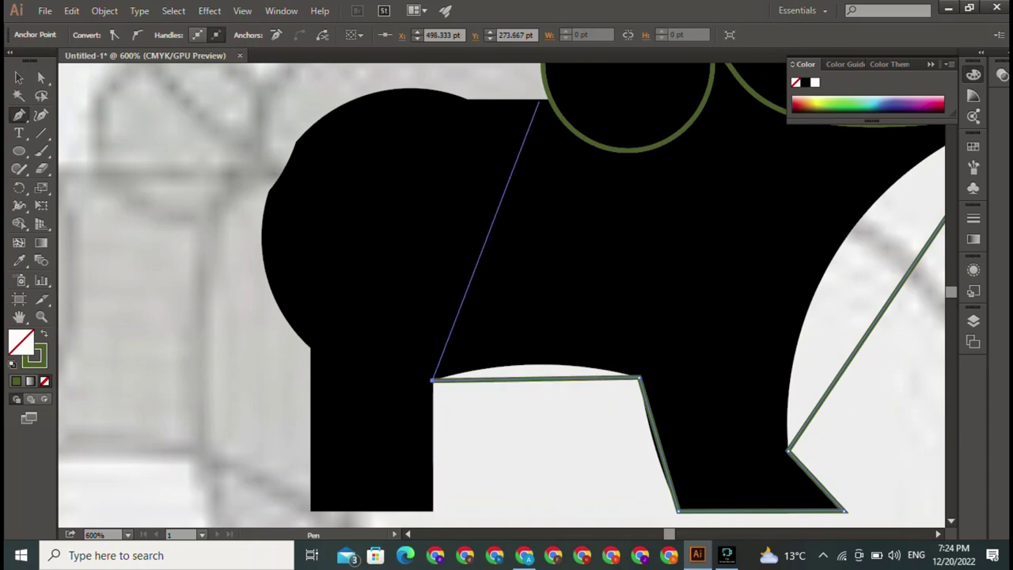
left_click(546, 99)
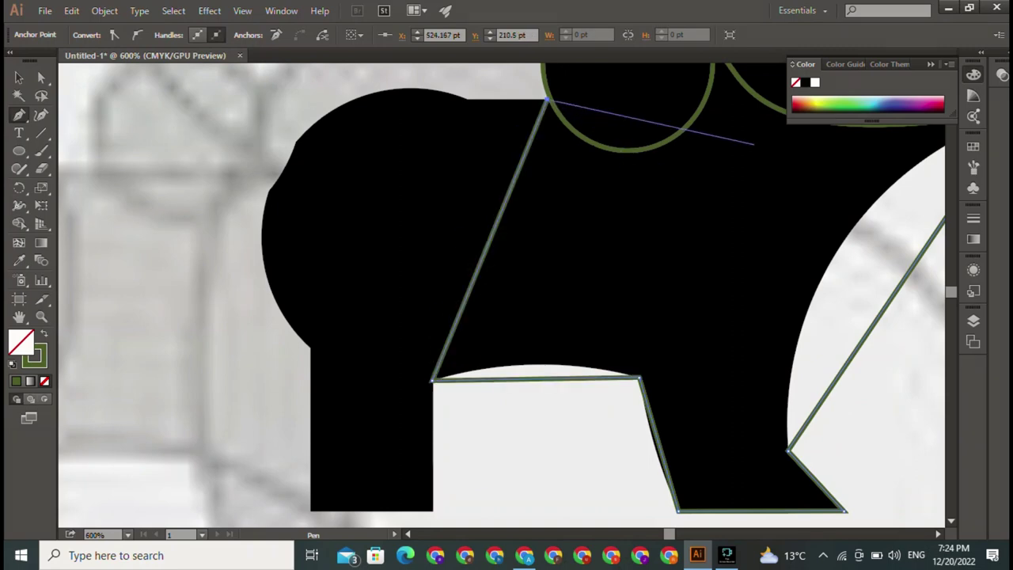
left_click_drag(753, 144, 512, 344)
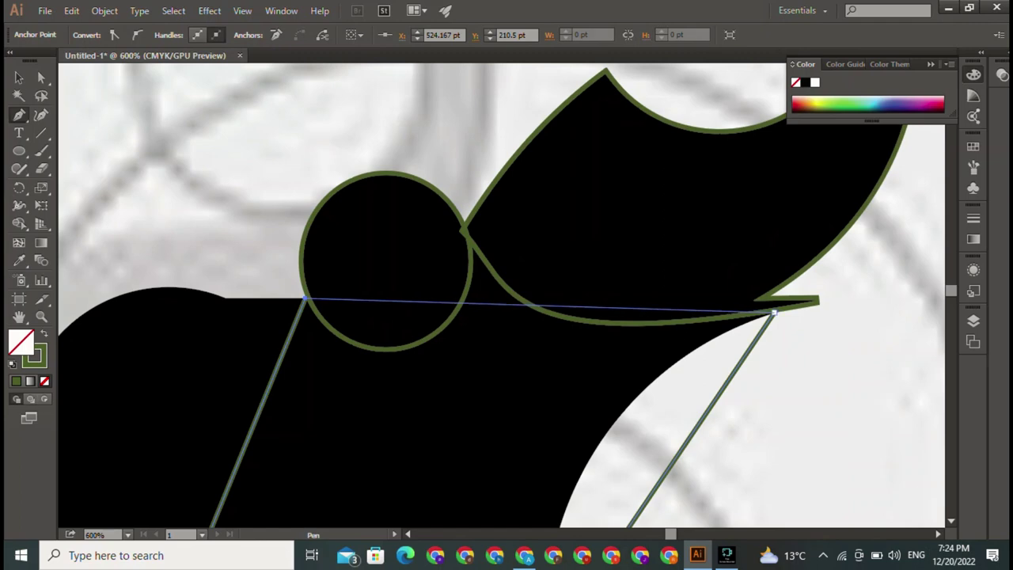
Step: Close the body outline and bend the edge under the circle into a curve hugging it
left_click(774, 313)
left_click_drag(19, 115, 95, 167)
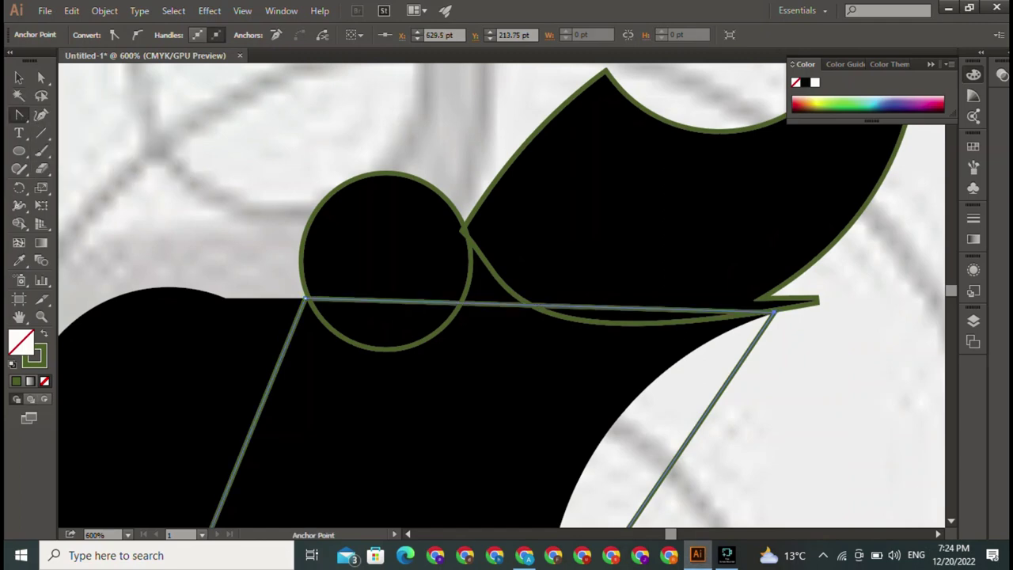
left_click_drag(546, 306, 546, 352)
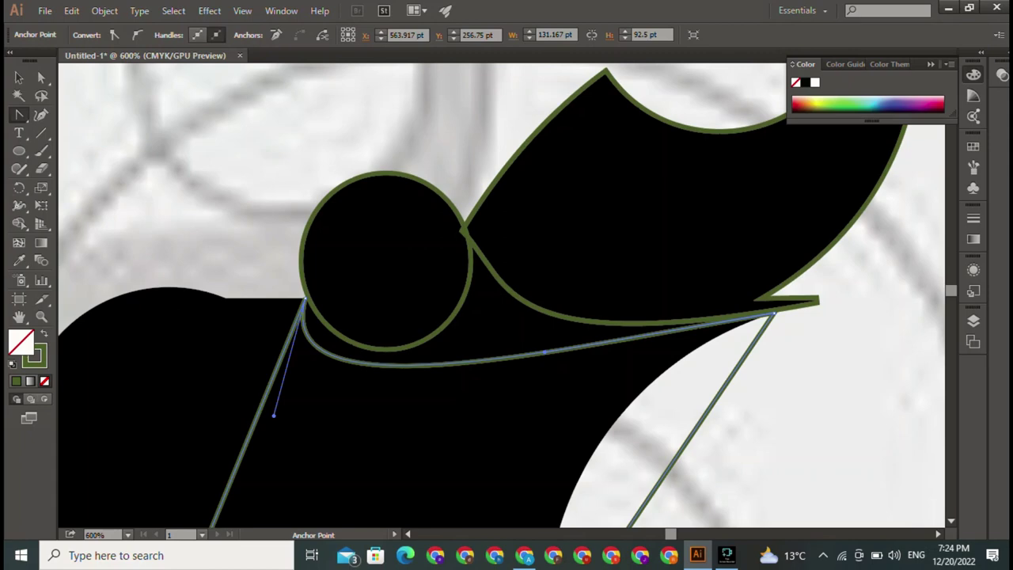
left_click_drag(546, 351, 543, 293)
key("ctrl+z")
left_click_drag(546, 353, 546, 331)
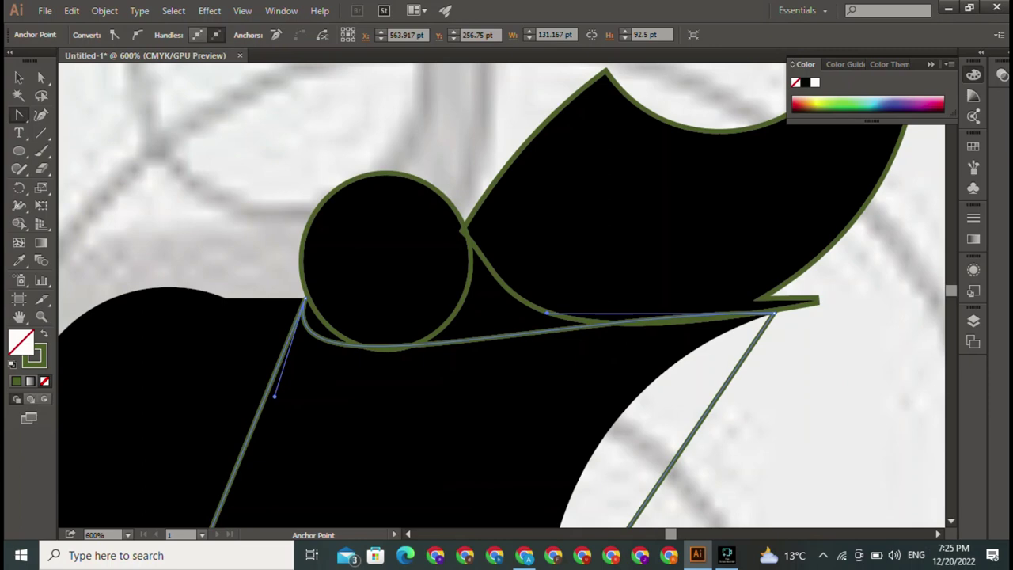
left_click_drag(511, 335, 511, 354)
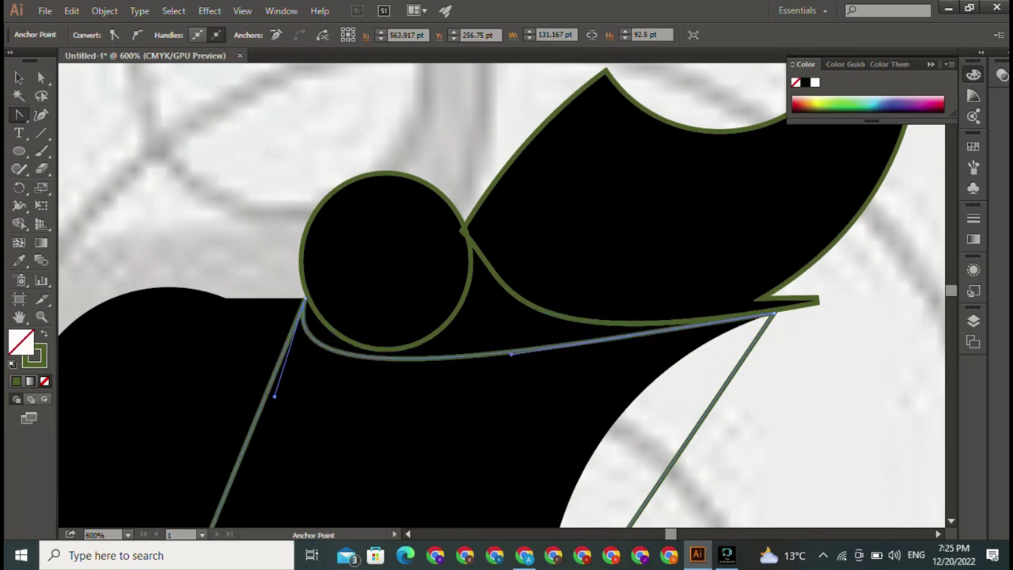
left_click_drag(275, 396, 340, 391)
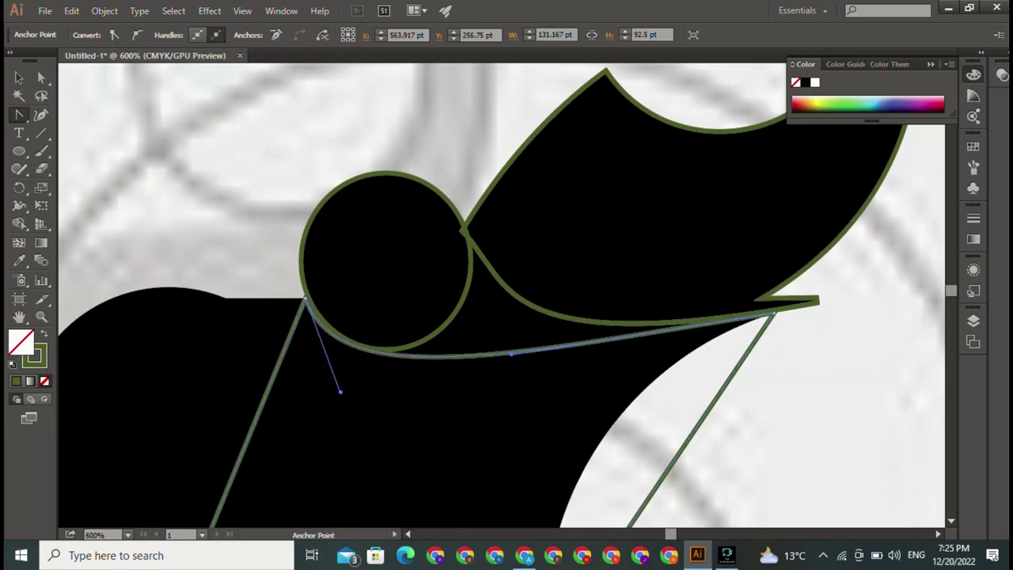
Step: Curve the chest edge to the round silhouette, bow the belly notch upward, then deselect
key("v")
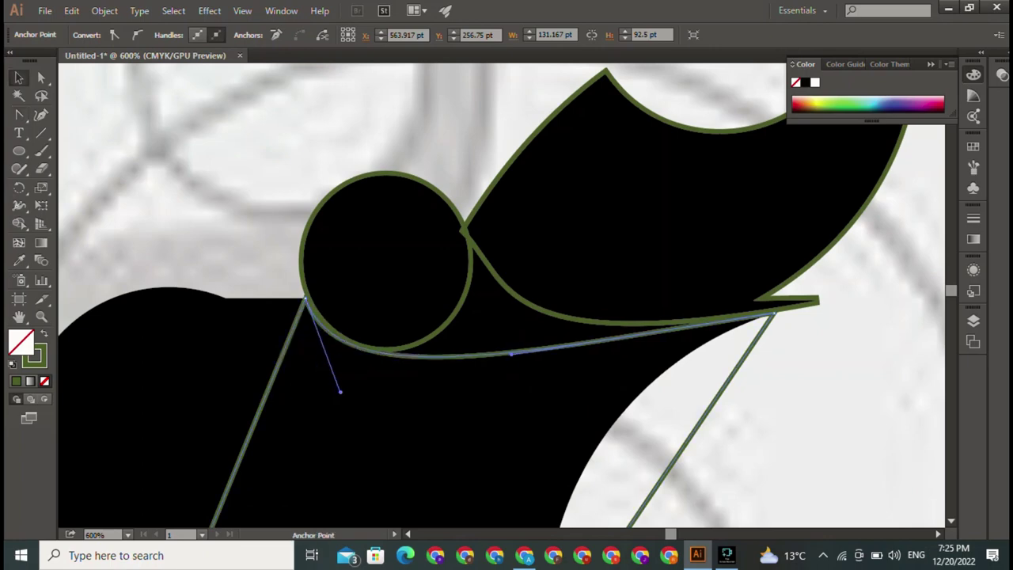
scroll(501, 296, "down", 5)
scroll(501, 296, "right", 5)
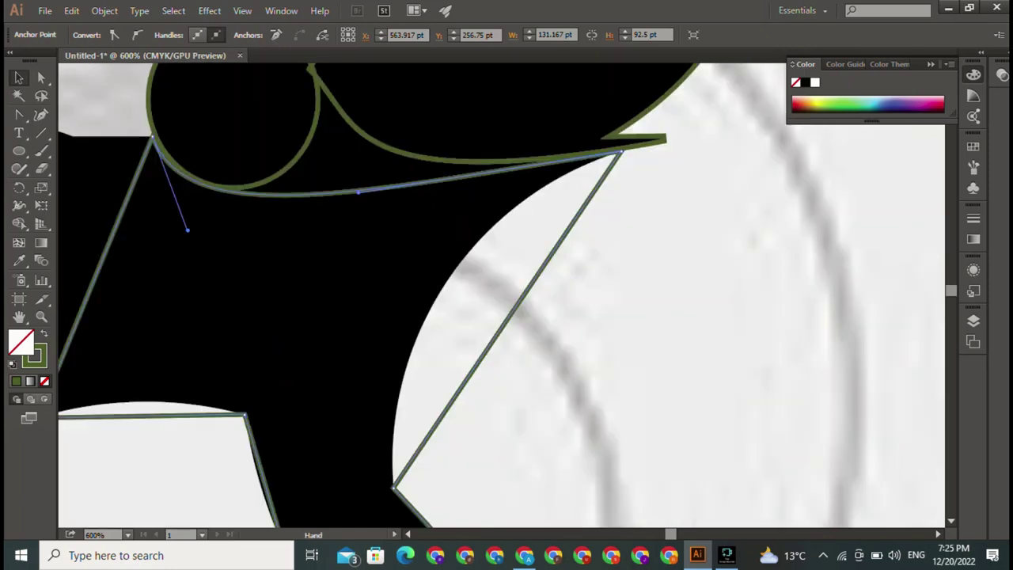
key("shift+c")
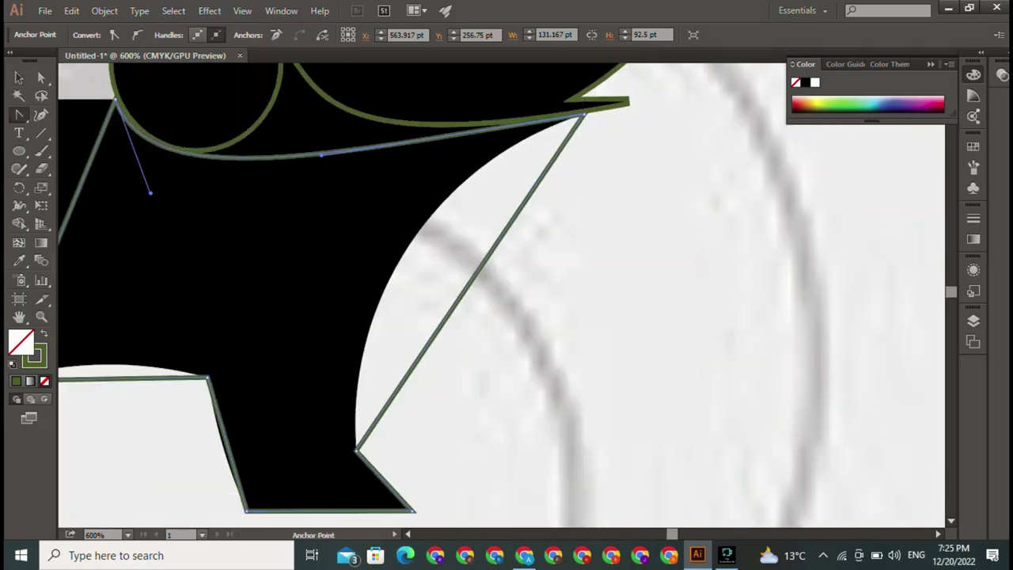
left_click_drag(474, 276, 396, 277)
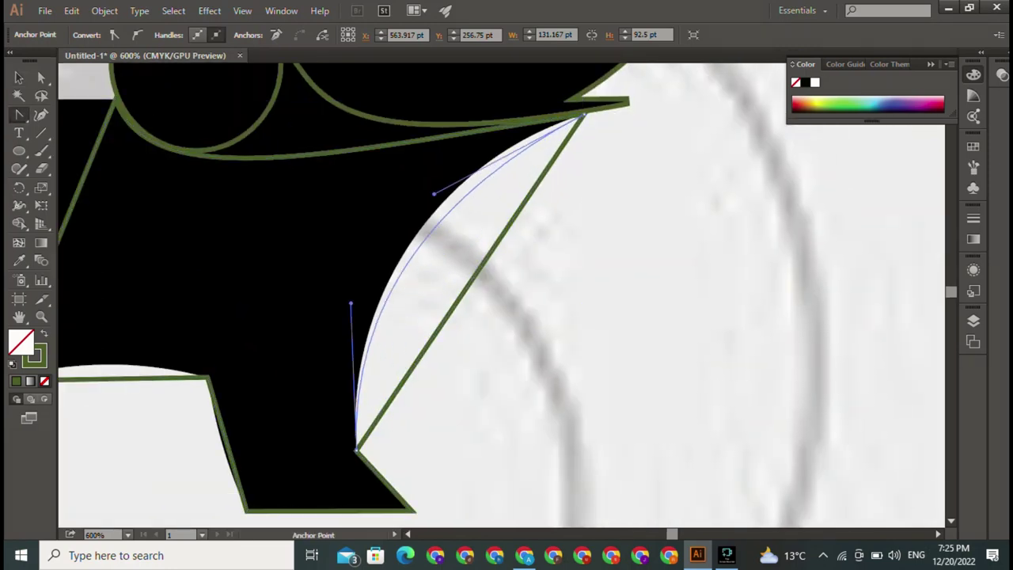
left_click_drag(431, 176, 447, 162)
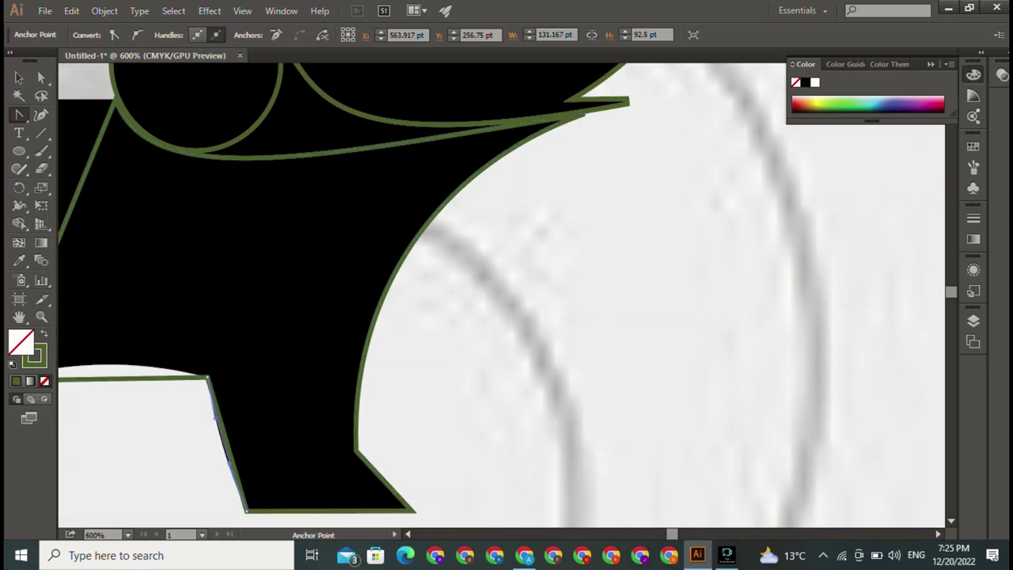
scroll(503, 293, "left", 5)
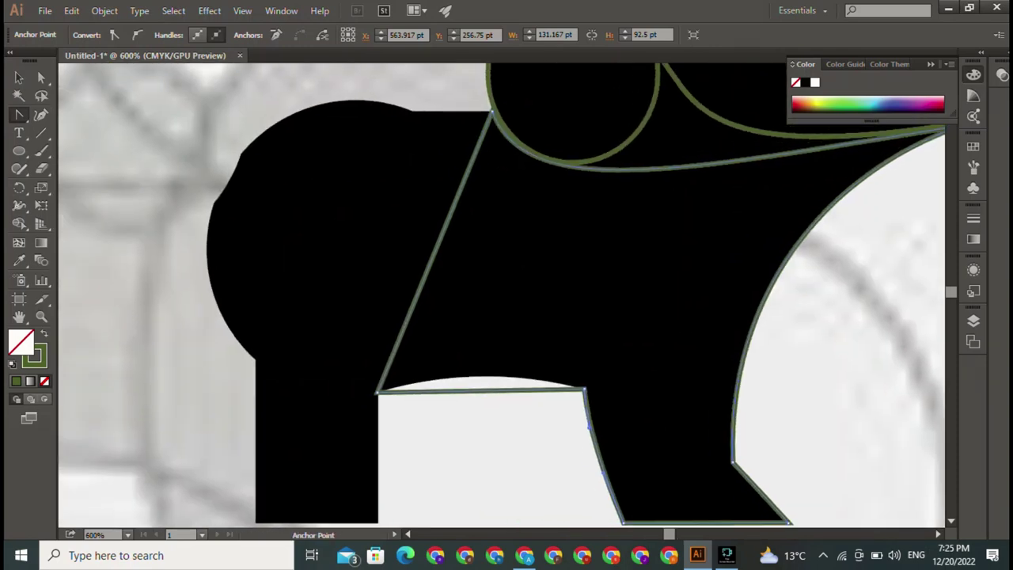
left_click_drag(480, 390, 481, 374)
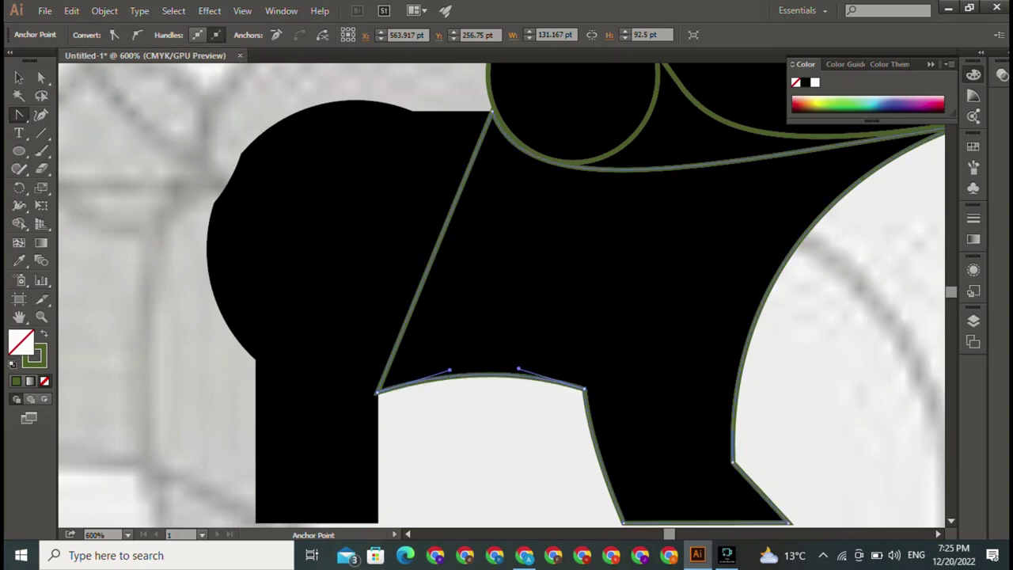
key("v")
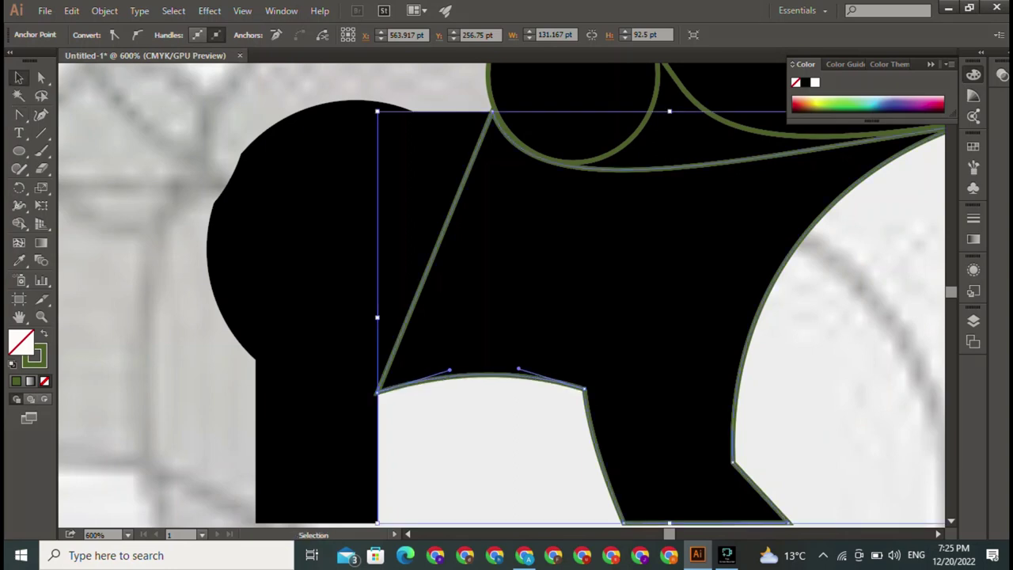
key("ctrl+shift+a")
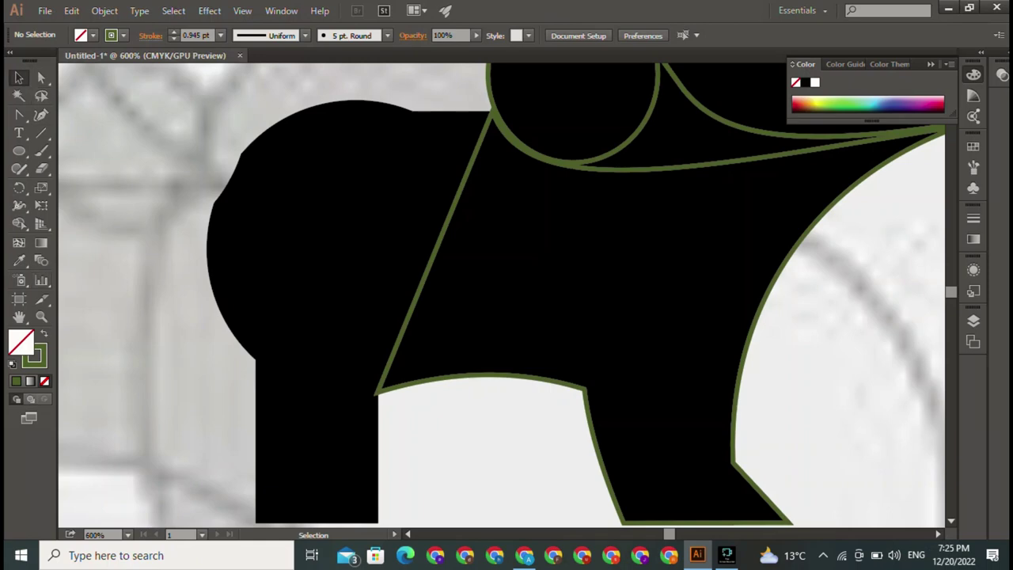
Step: Start a new pen outline along the top of the back and down the rump's left side
key("p")
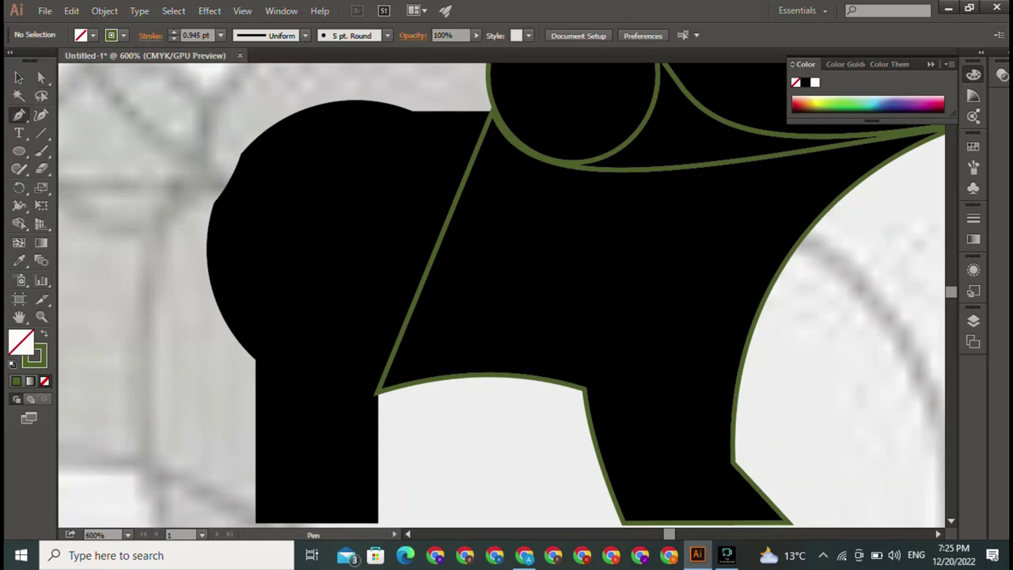
left_click(488, 111)
left_click(411, 112)
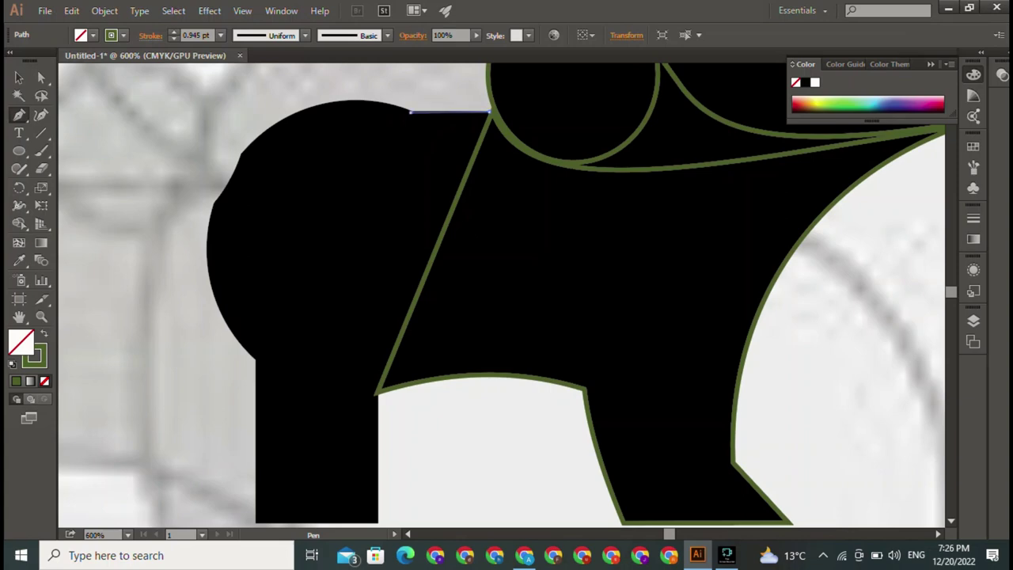
left_click(410, 111)
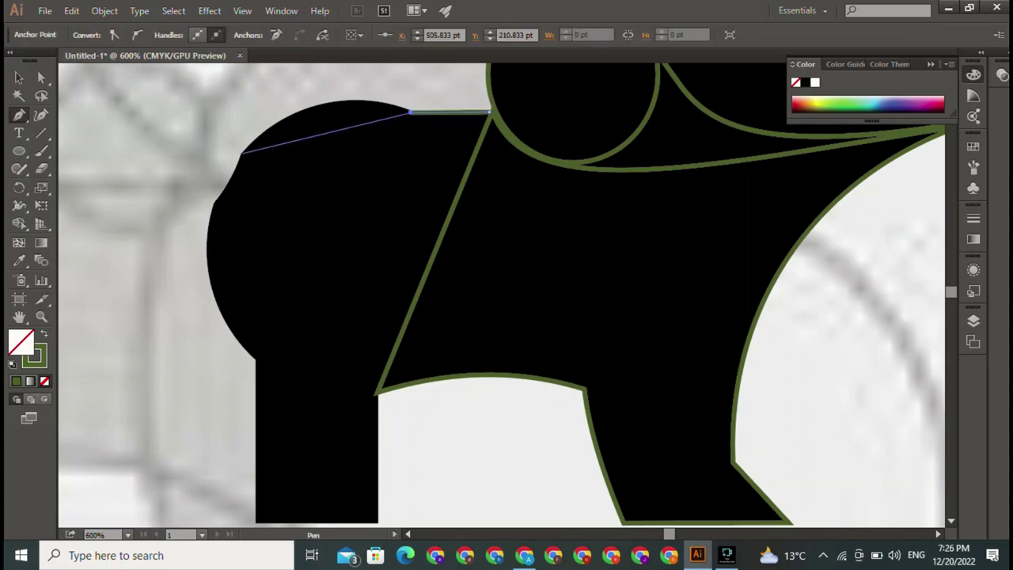
left_click(241, 153)
left_click(213, 204)
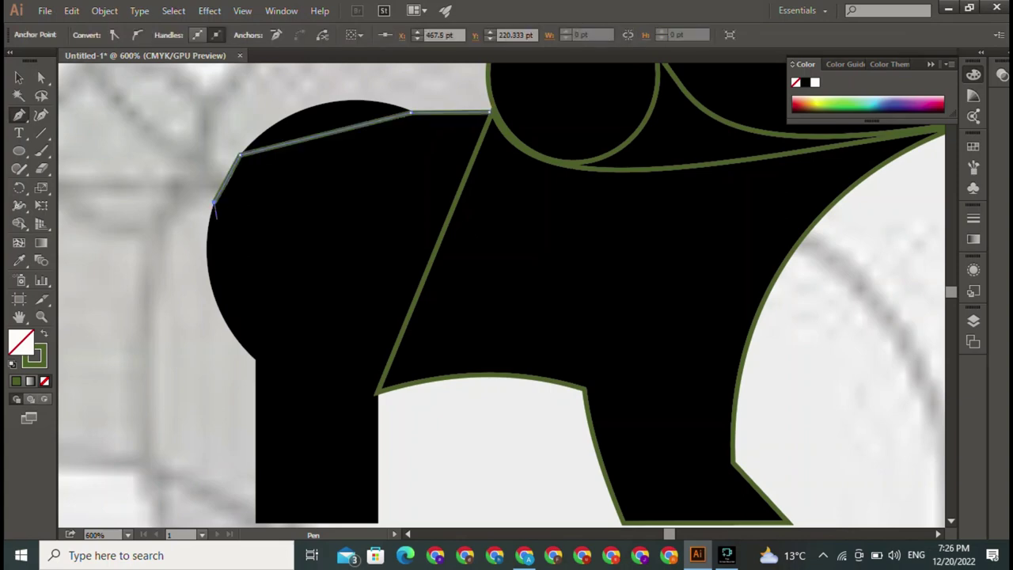
Step: Continue the outline down to the hind leg's bottom corners and up its inner edge
left_click(255, 361)
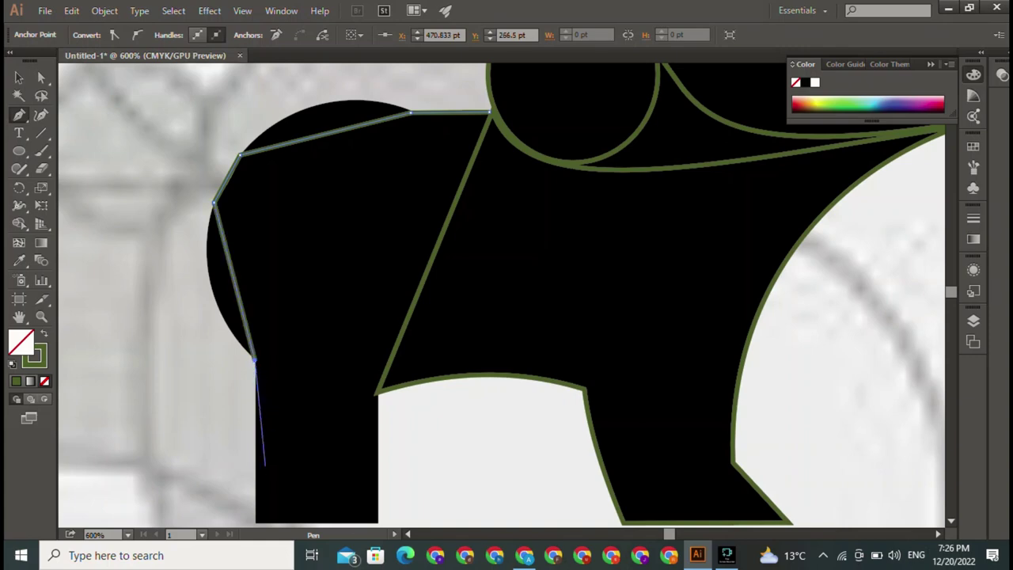
scroll(266, 465, "down", 4)
scroll(265, 465, "left", 1)
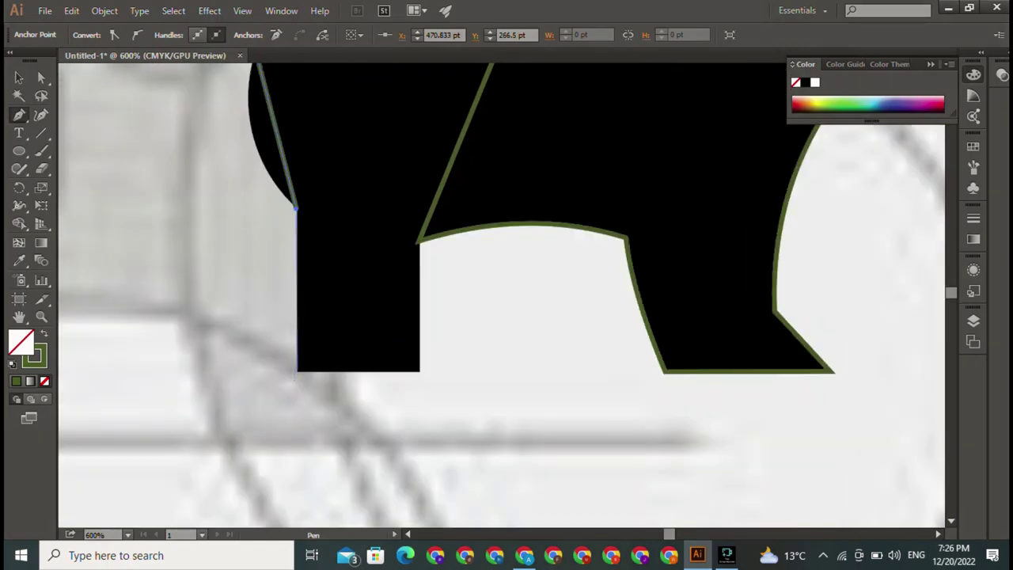
left_click(297, 370)
left_click(419, 371)
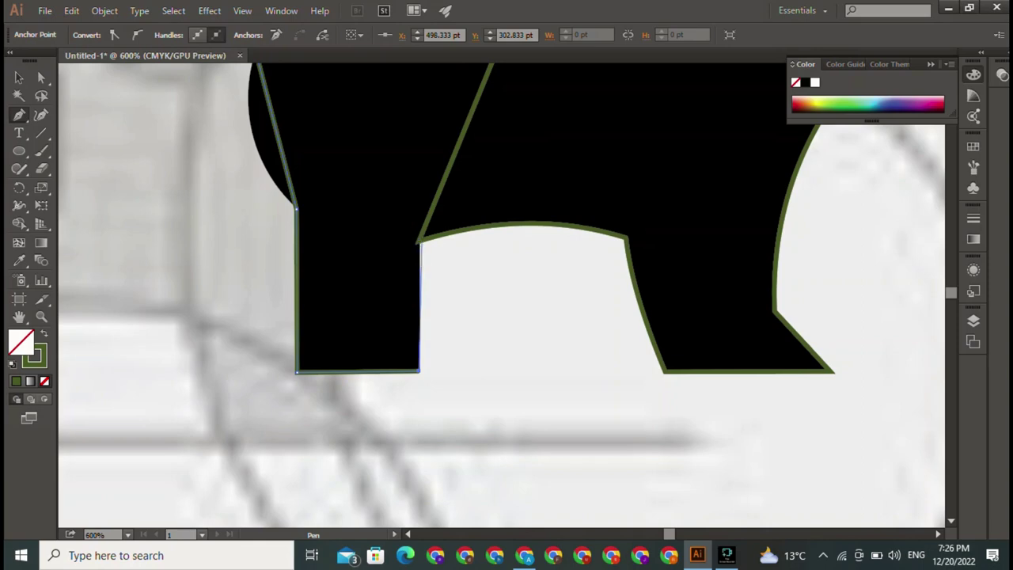
left_click(419, 241)
left_click_drag(418, 241, 377, 436)
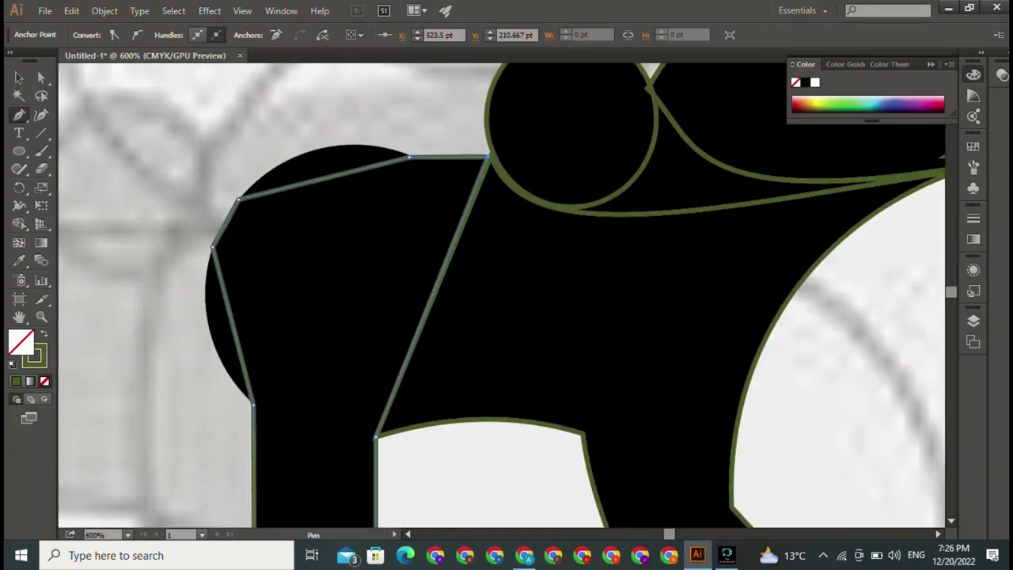
Step: Bend the rump's top edge upward and its rear edge outward into curves, then zoom out
left_click_drag(19, 115, 79, 168)
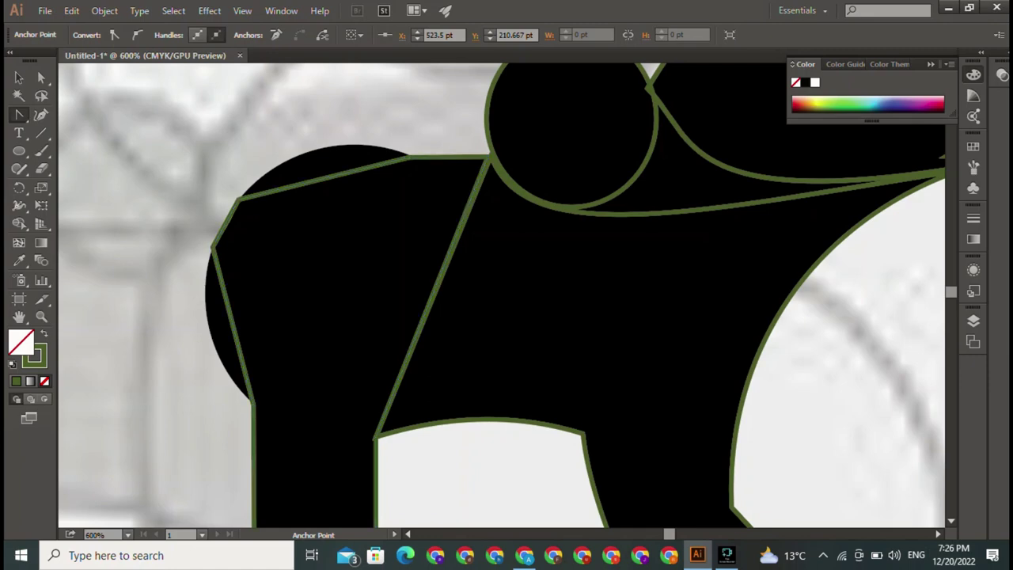
mouse_move(323, 178)
left_mouse_down()
mouse_move(336, 151)
mouse_move(326, 149)
left_mouse_up()
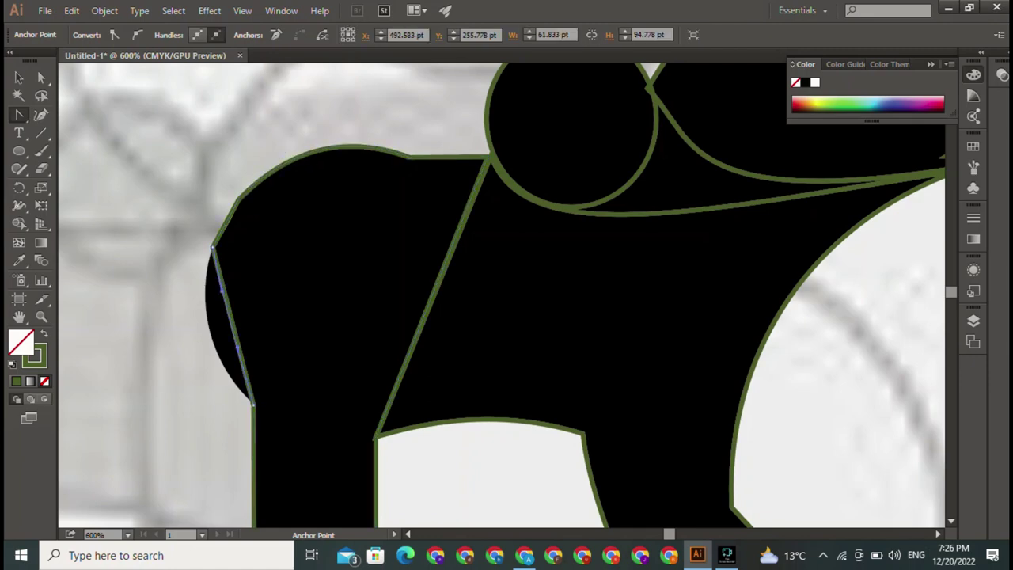
left_click_drag(231, 324, 206, 319)
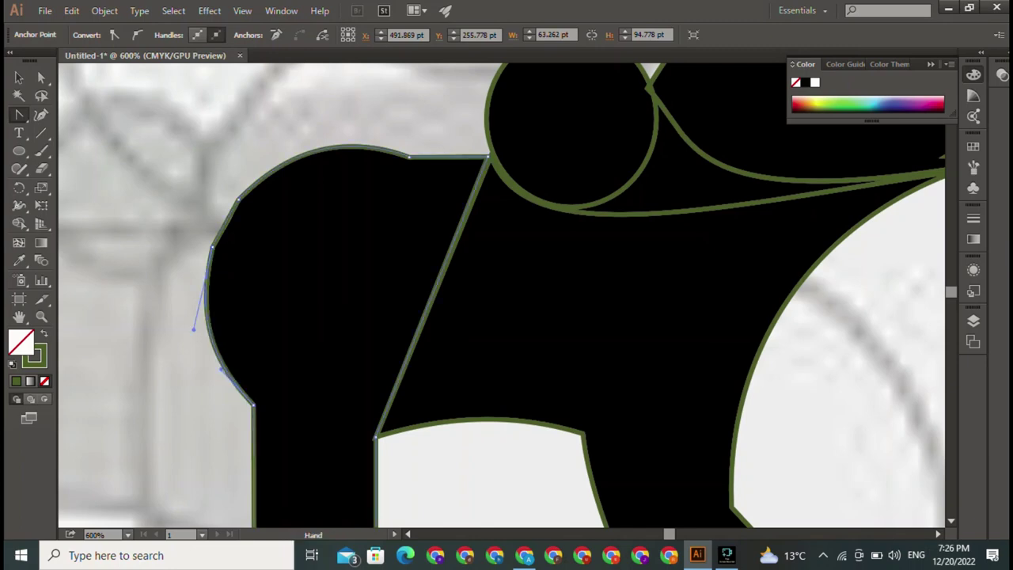
scroll(502, 296, "down", 3)
scroll(502, 296, "up", 2)
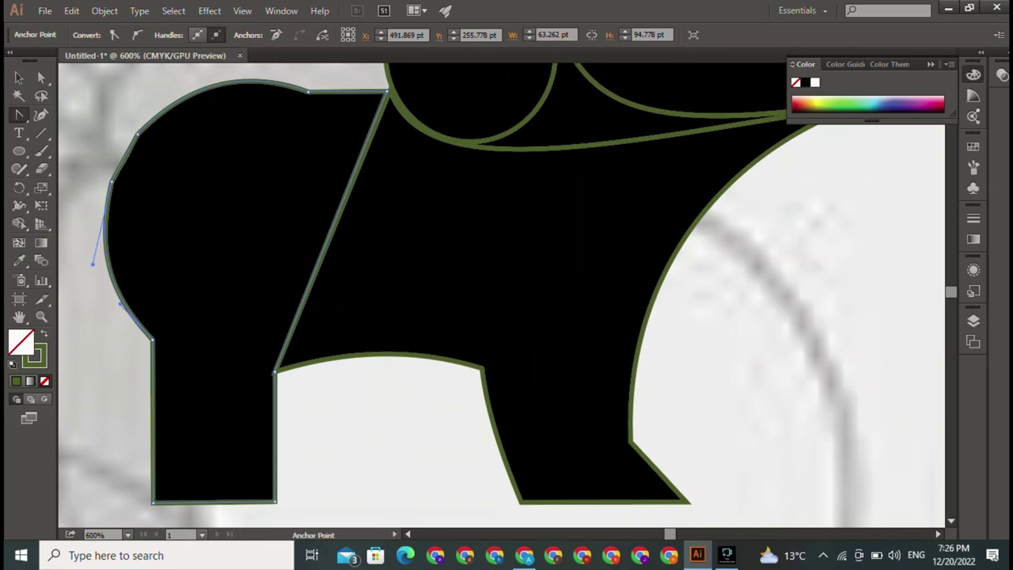
key("ctrl+minus")
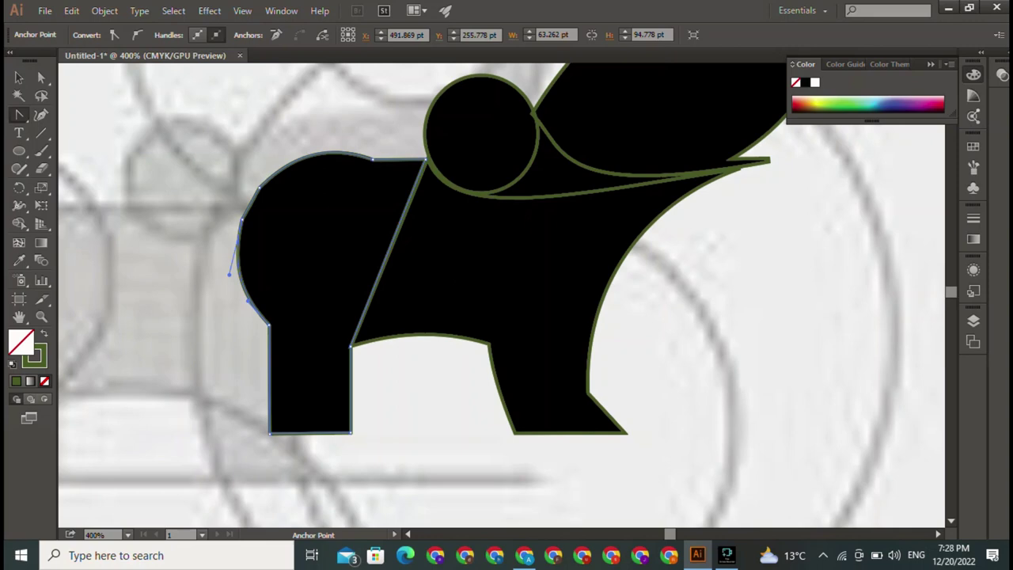
left_click(19, 77)
key("ctrl+shift+a")
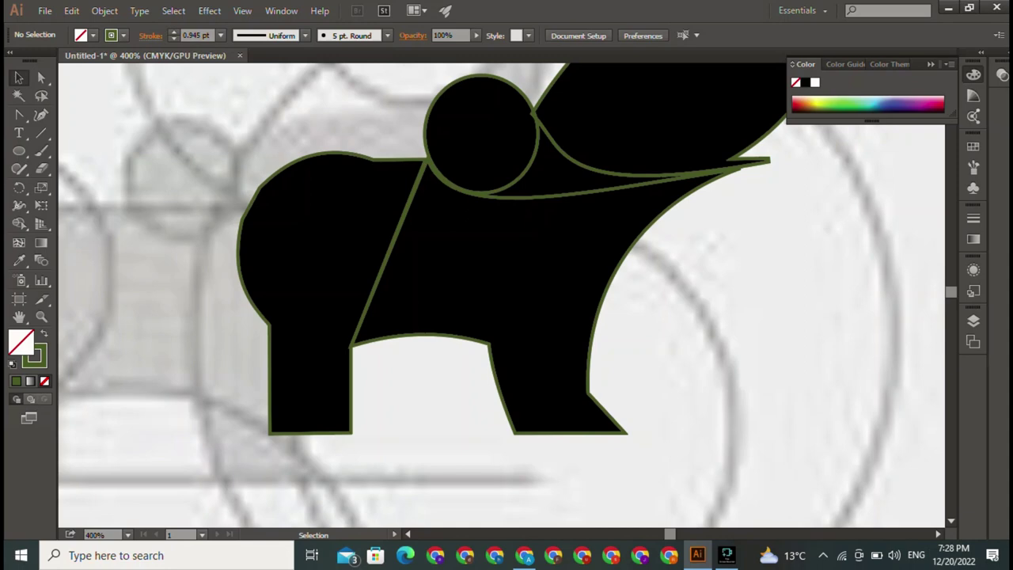
left_click(727, 555)
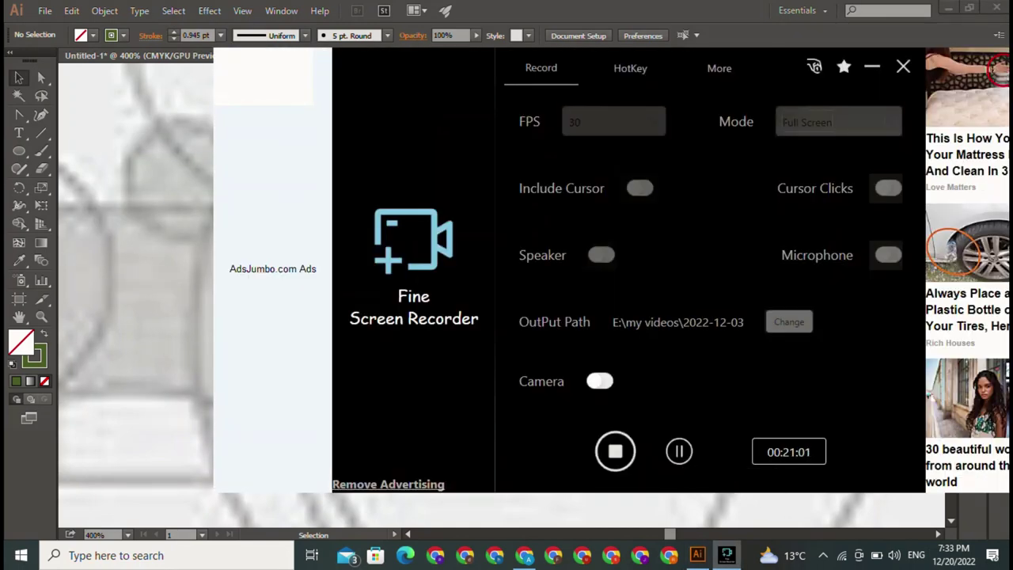
left_click(726, 555)
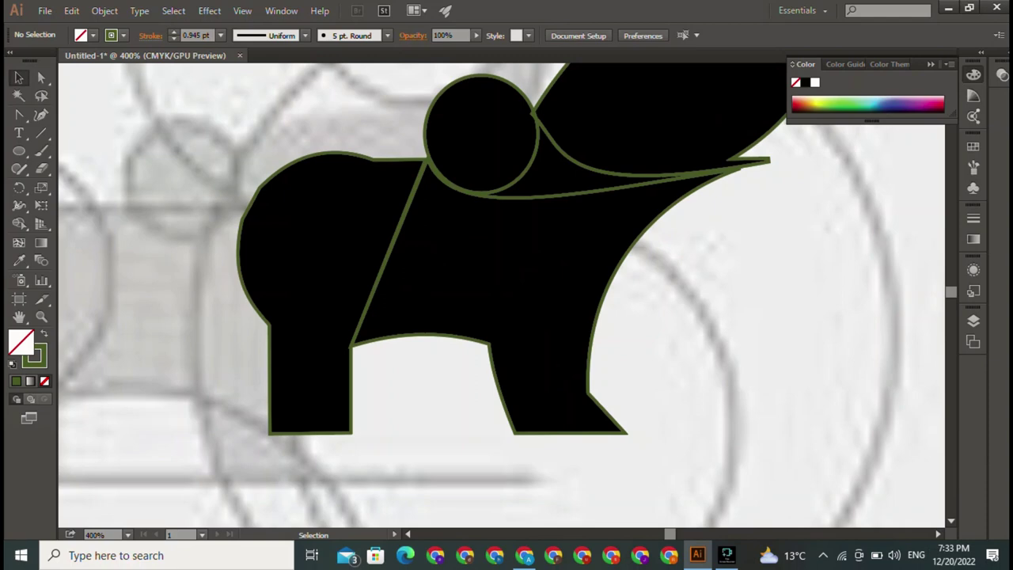
scroll(506, 293, "up", 5)
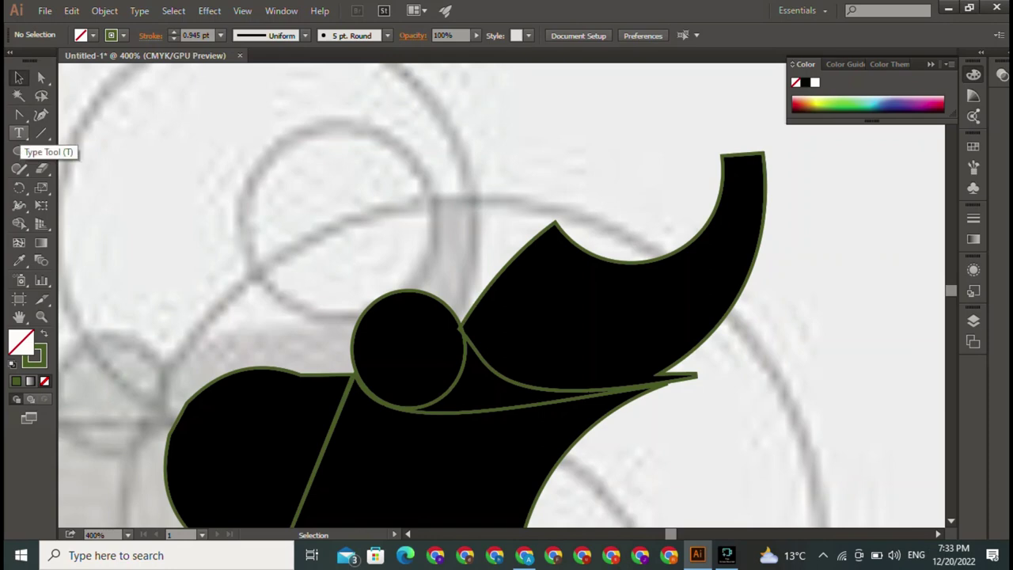
Step: Pen-trace a closed outline from the trunk tip down to the mouth tip, forehead peak and back
left_click(19, 115)
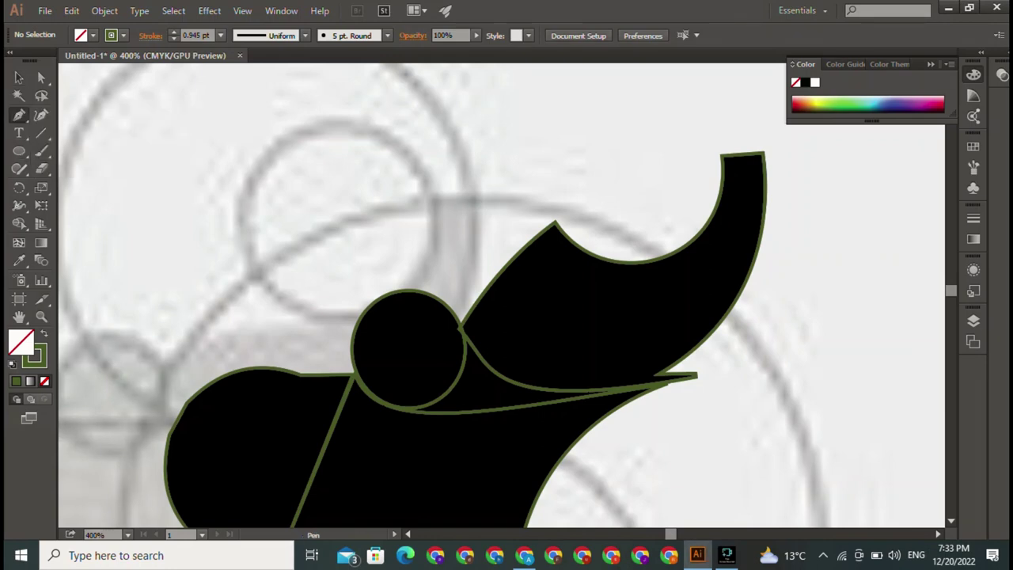
left_click(722, 156)
left_click(763, 153)
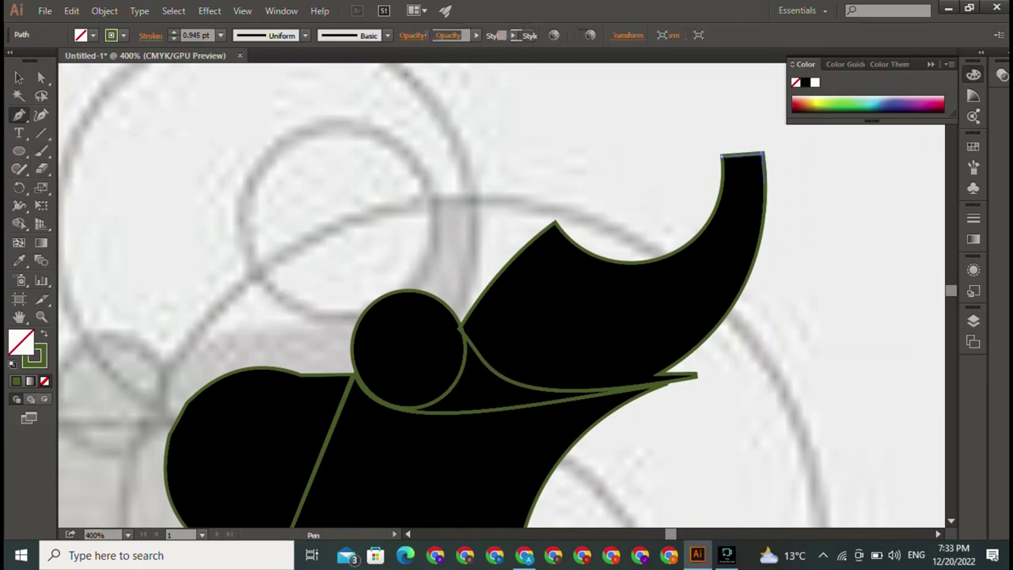
left_click(657, 374)
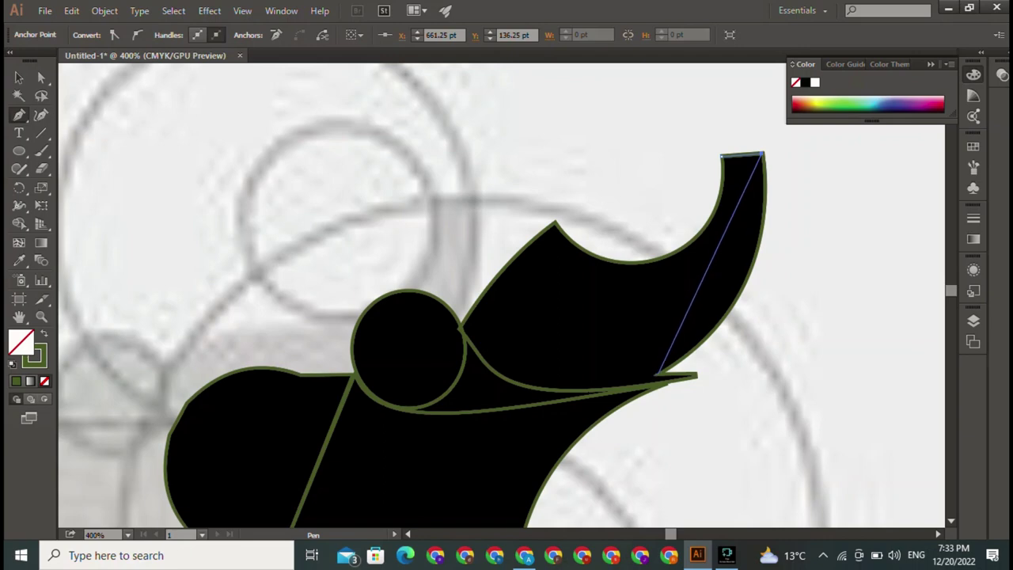
left_click(656, 373)
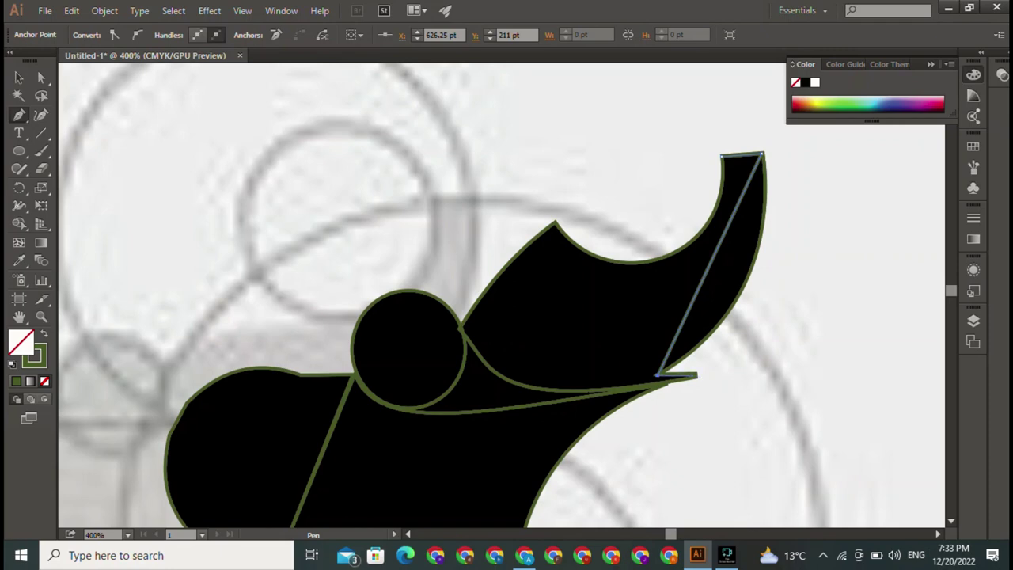
left_click(696, 375)
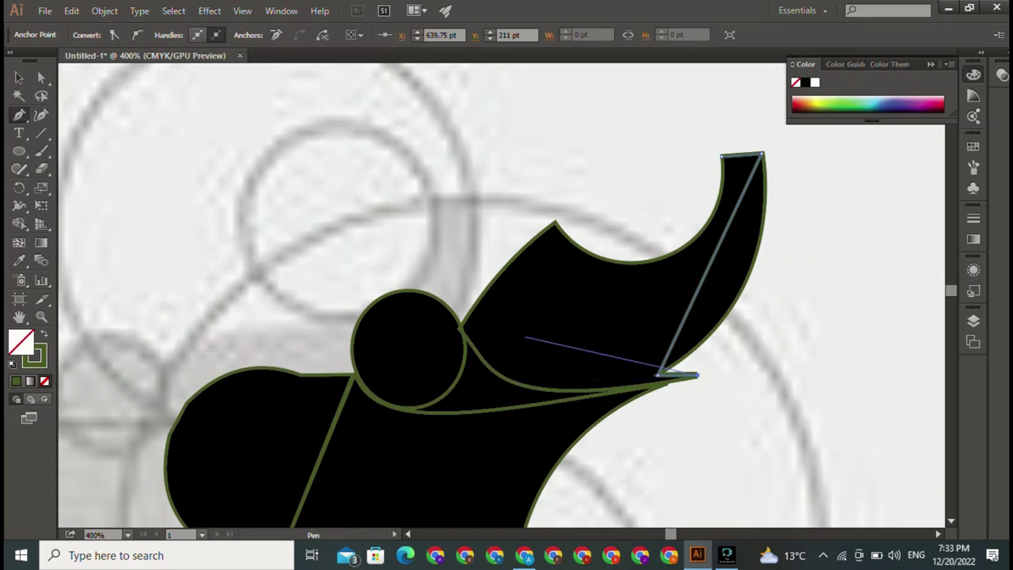
left_click(522, 332)
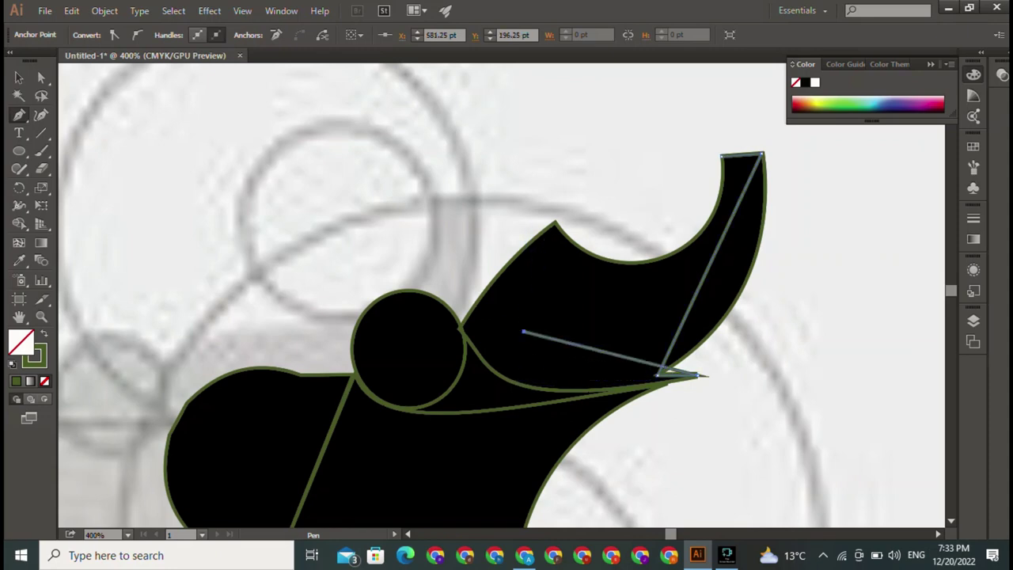
left_click(554, 224)
left_click(720, 157)
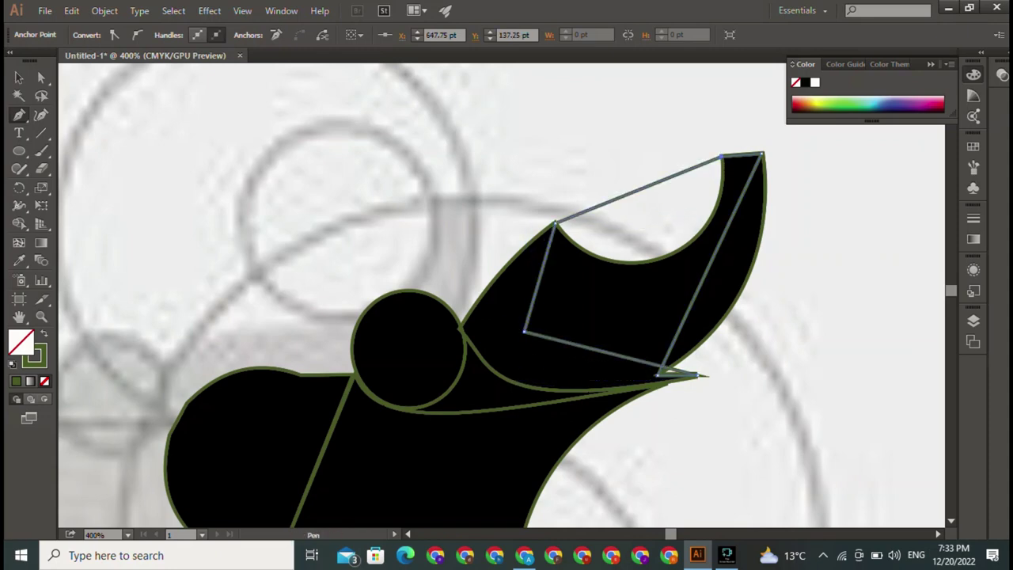
key("shift+c")
Step: Curve the trunk outline's top edge, refine its handles, and smooth the inner corner anchor
left_click_drag(637, 190, 656, 255)
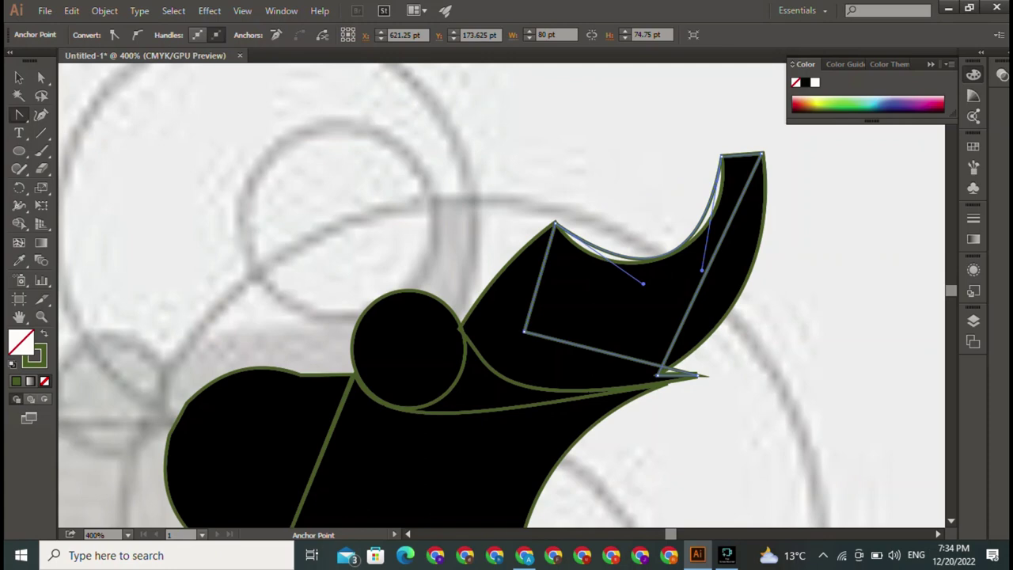
left_click_drag(643, 283, 610, 298)
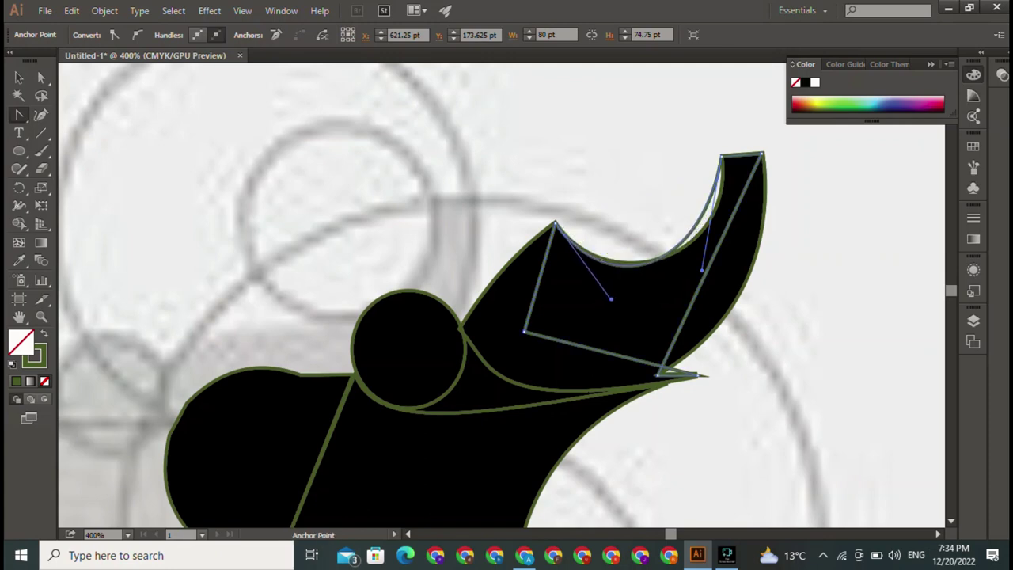
mouse_move(701, 270)
left_mouse_down()
mouse_move(732, 251)
mouse_move(740, 273)
mouse_move(750, 272)
left_mouse_up()
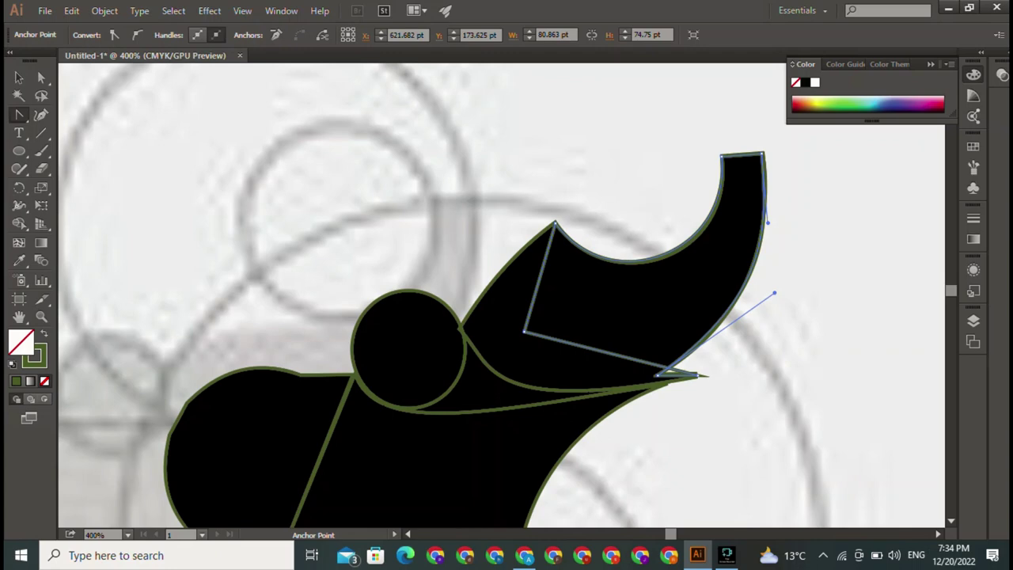
left_click_drag(524, 332, 556, 352)
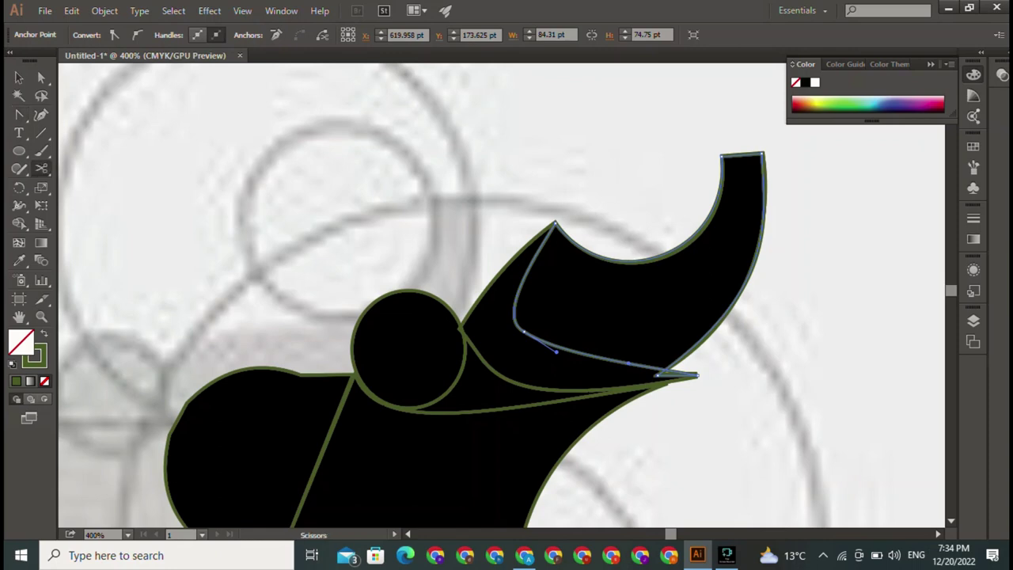
key("v")
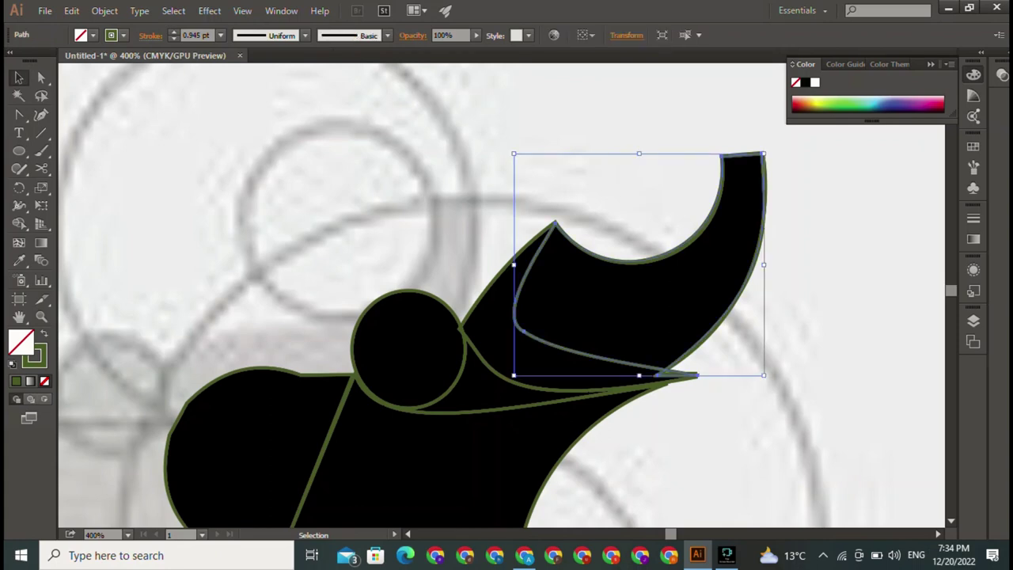